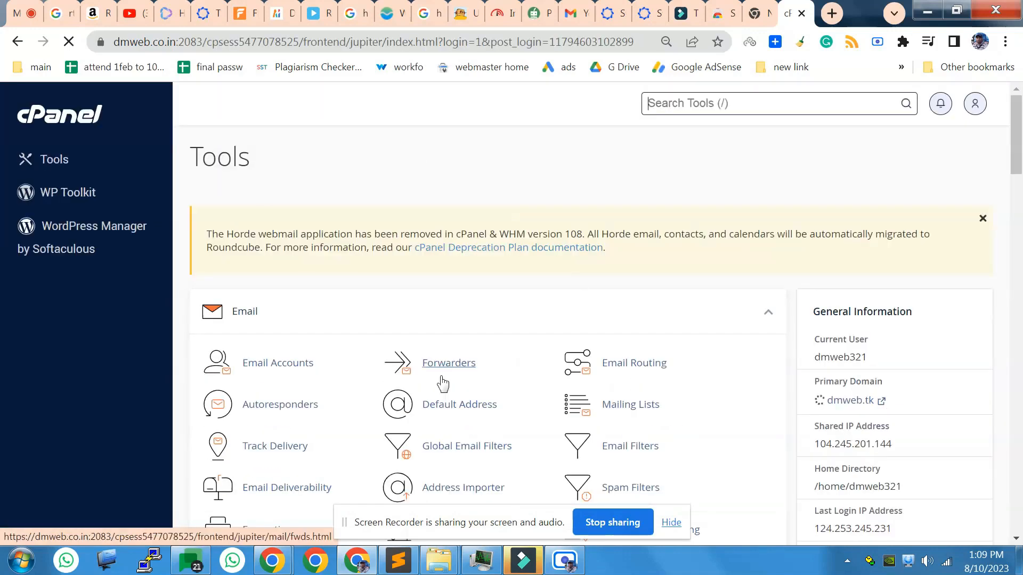
- Search cPanel tools for 'domains', open the Domains list, then switch to the text editor
scroll(646, 291, down, 8)
scroll(646, 297, up, 8)
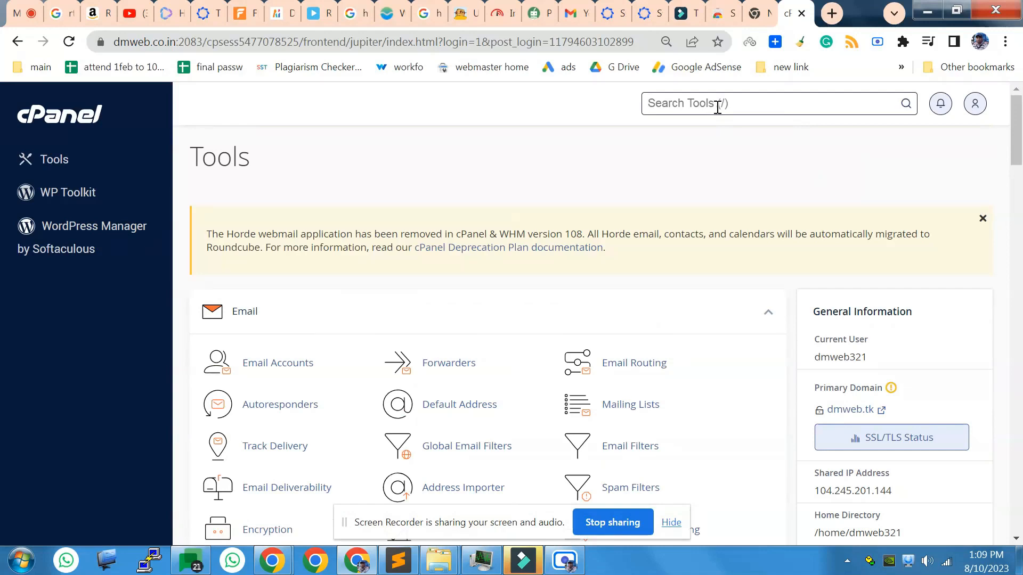
text(domains)
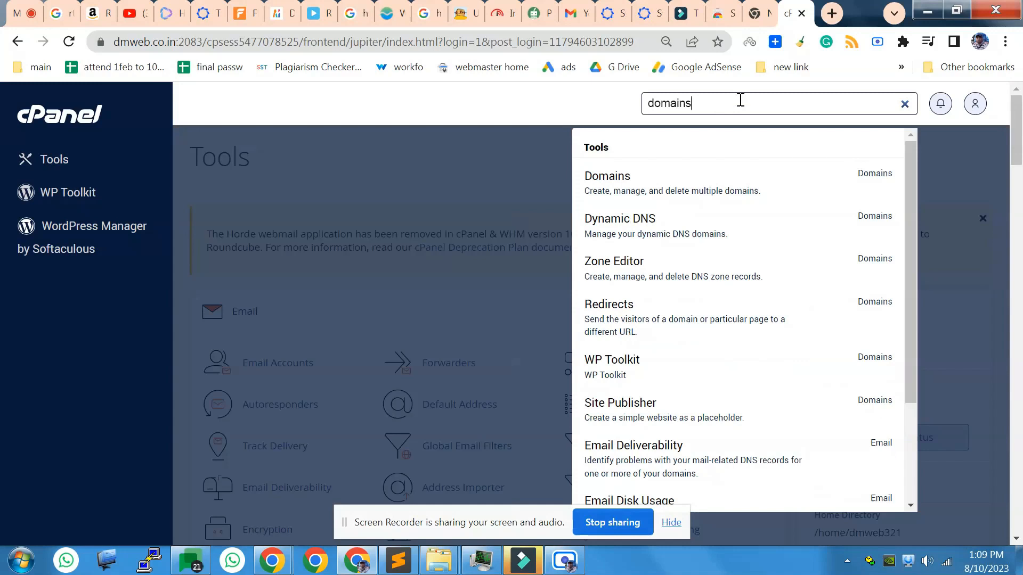
click(638, 189)
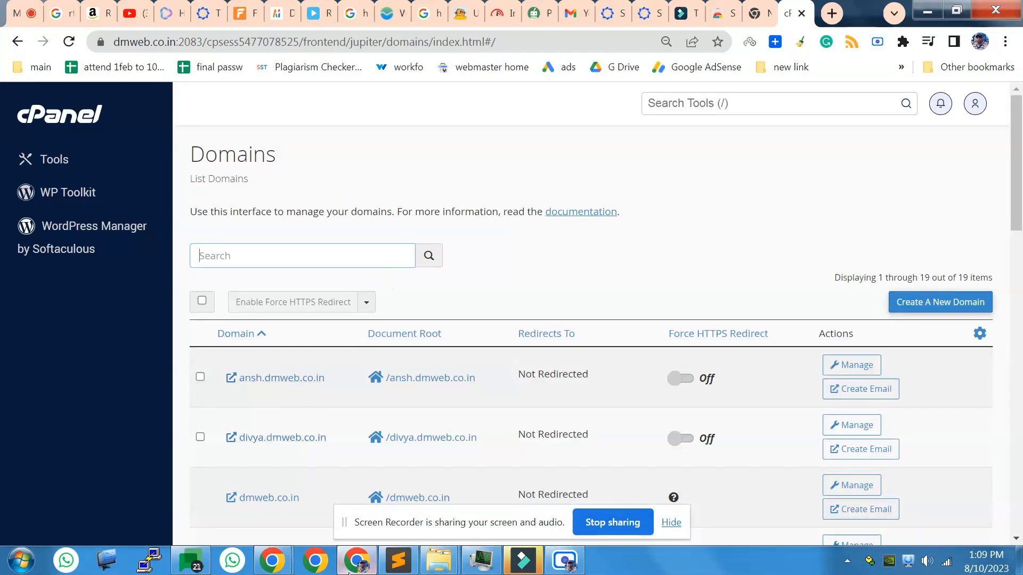
click(404, 568)
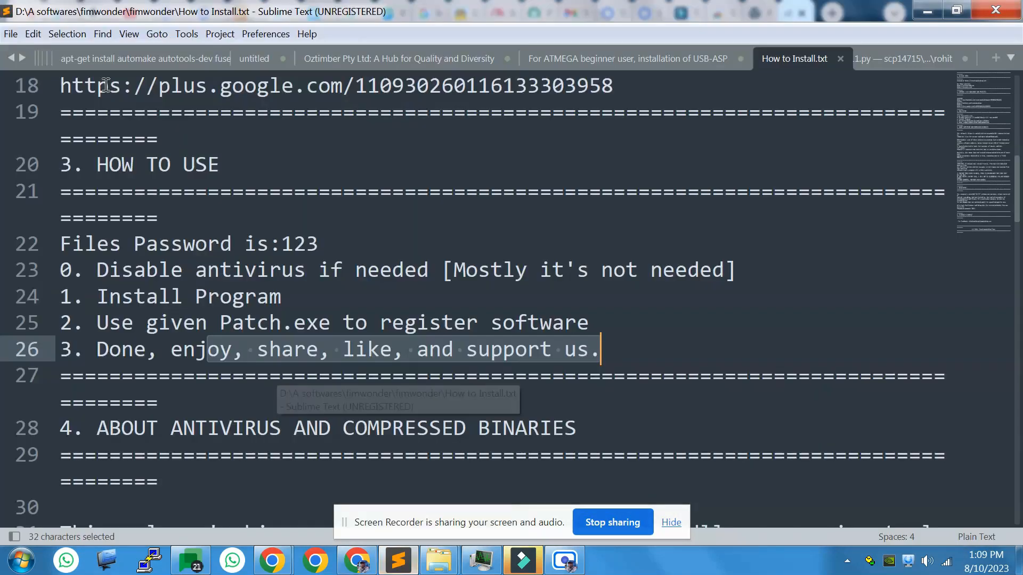
- In a new Sublime Text file, note 'dmweb.co.in ---- domain' and 'whatever.dmweb.co.in ---- subdomain'
click(11, 33)
click(24, 49)
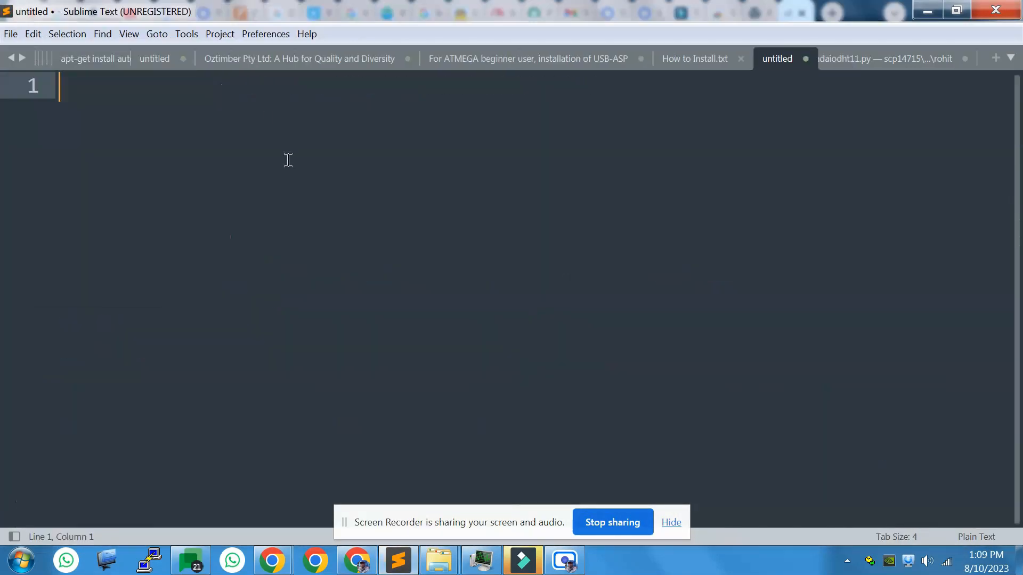
key(Return)
key(Return)
text(dmw)
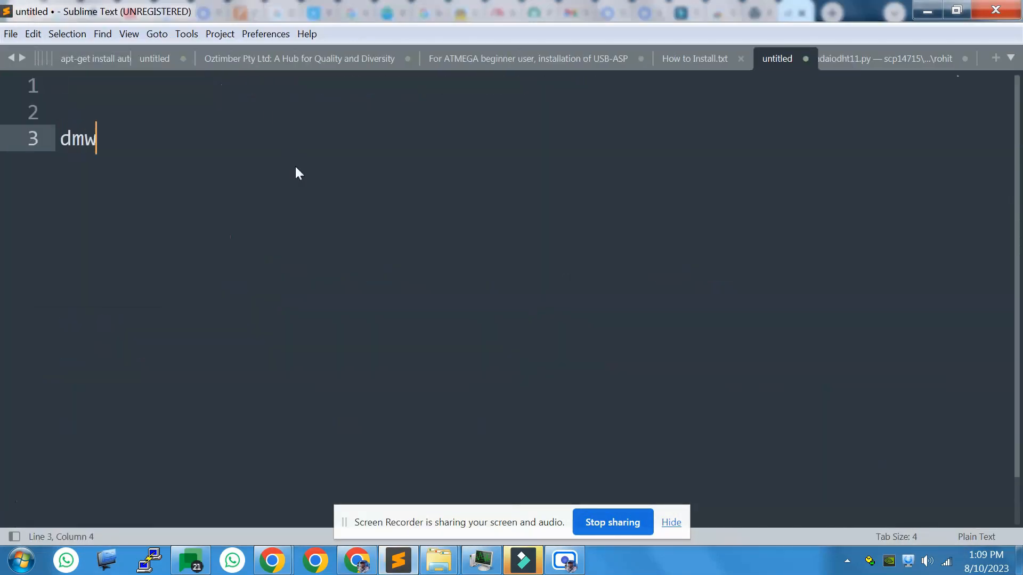
text(eb.co.in )
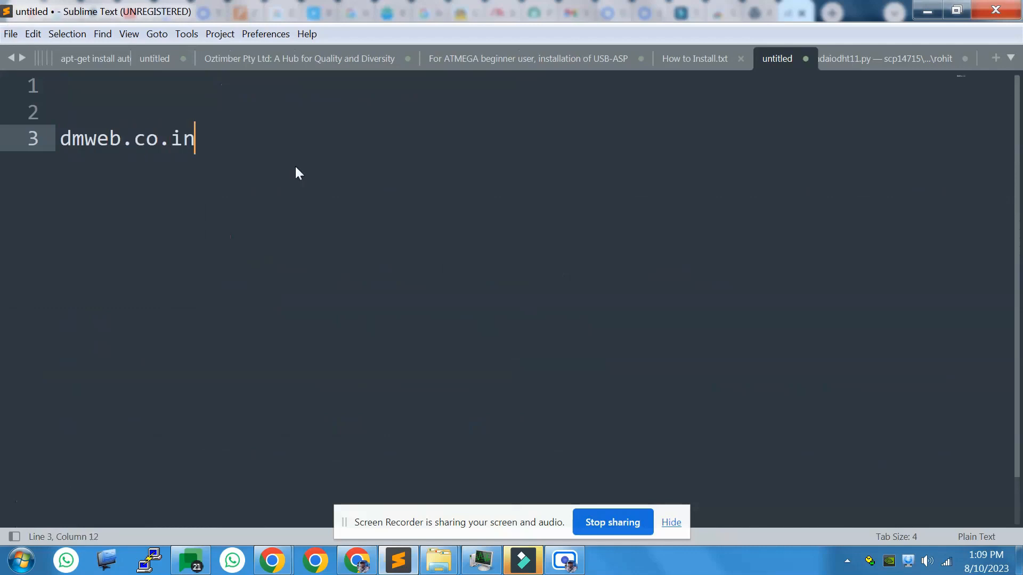
text(---- domain)
key(Return)
key(Return)
key(Return)
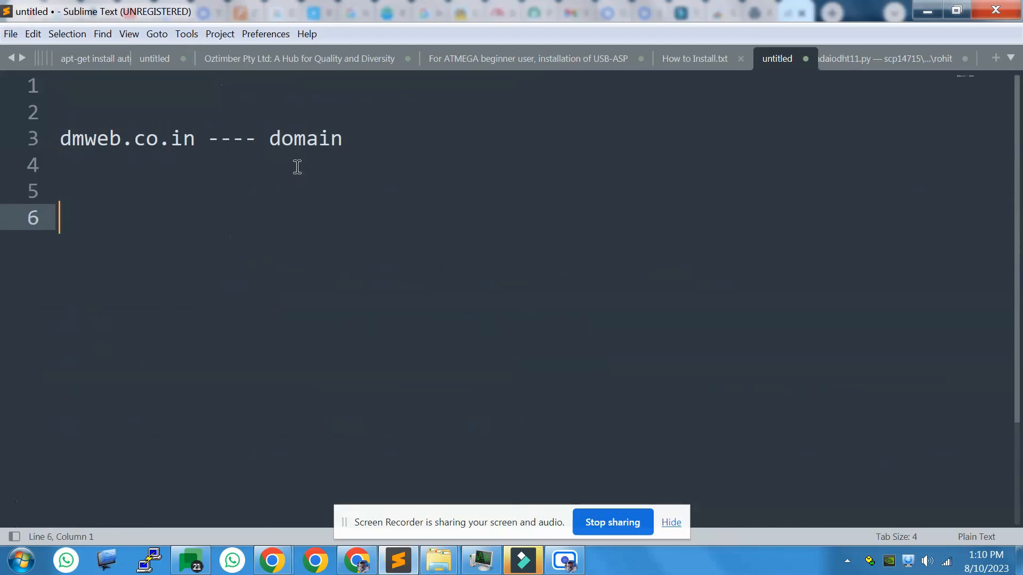
text(what)
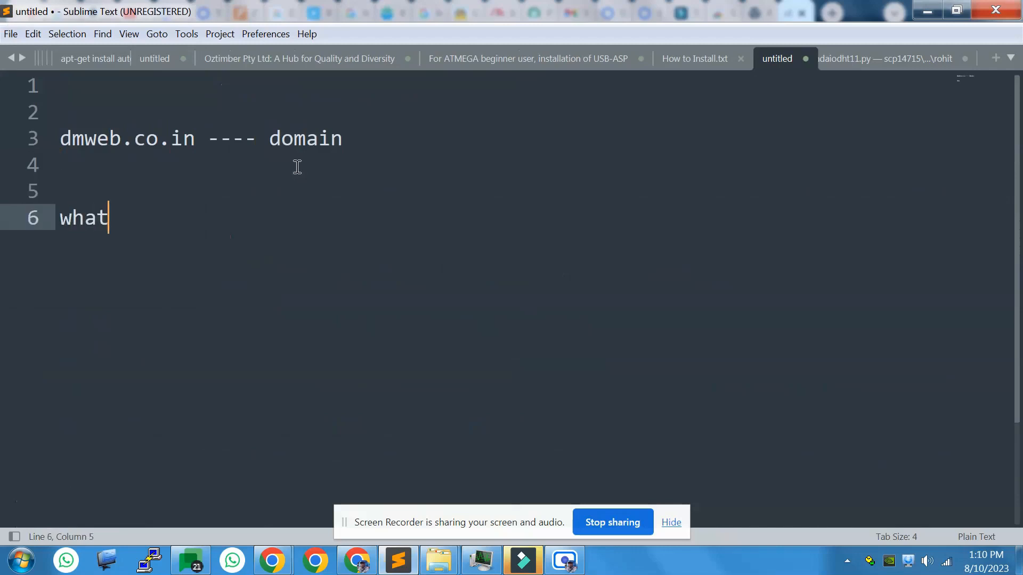
text(ever)
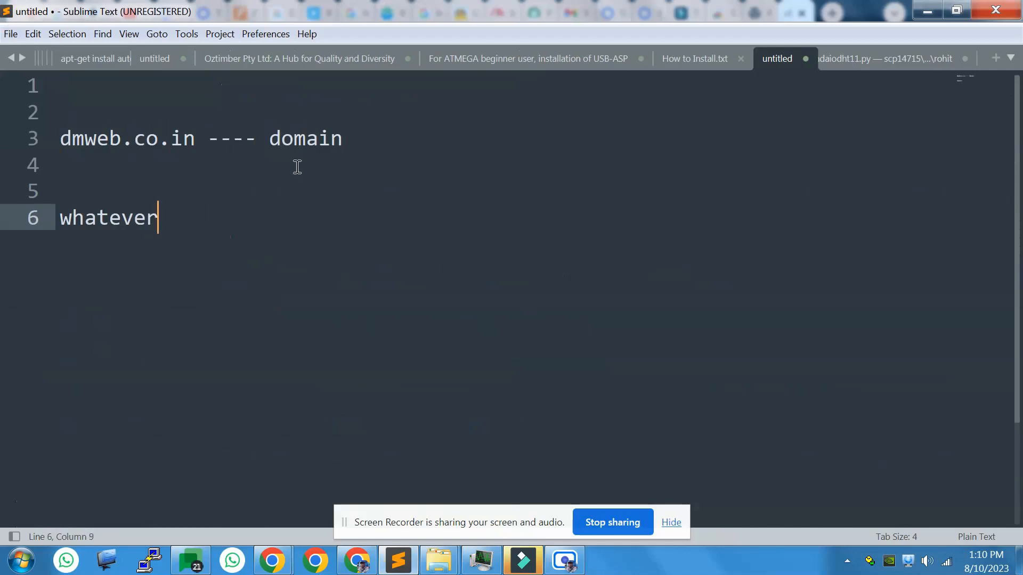
text(.dmweb.co.in ---- subdomain)
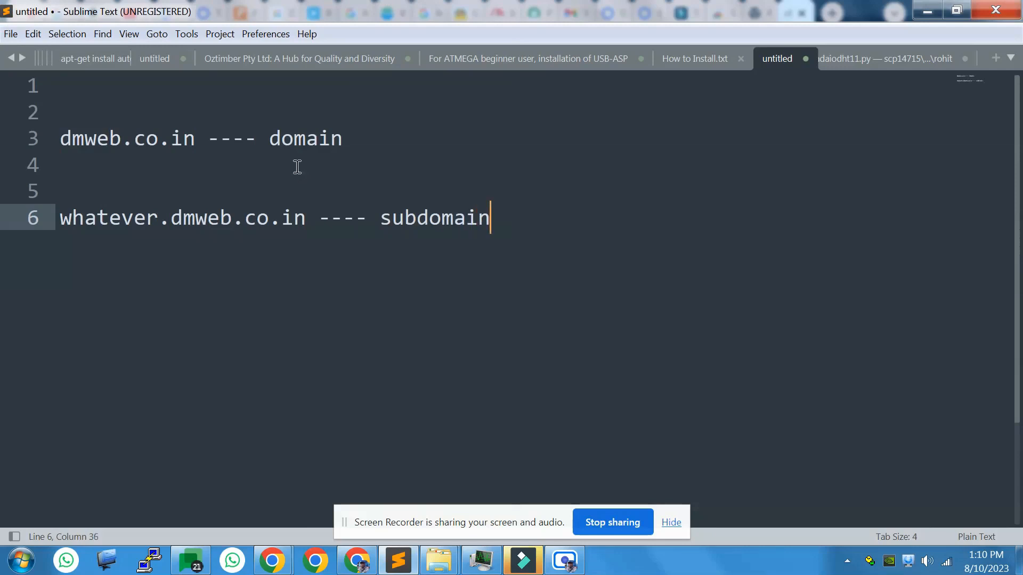
key(Return)
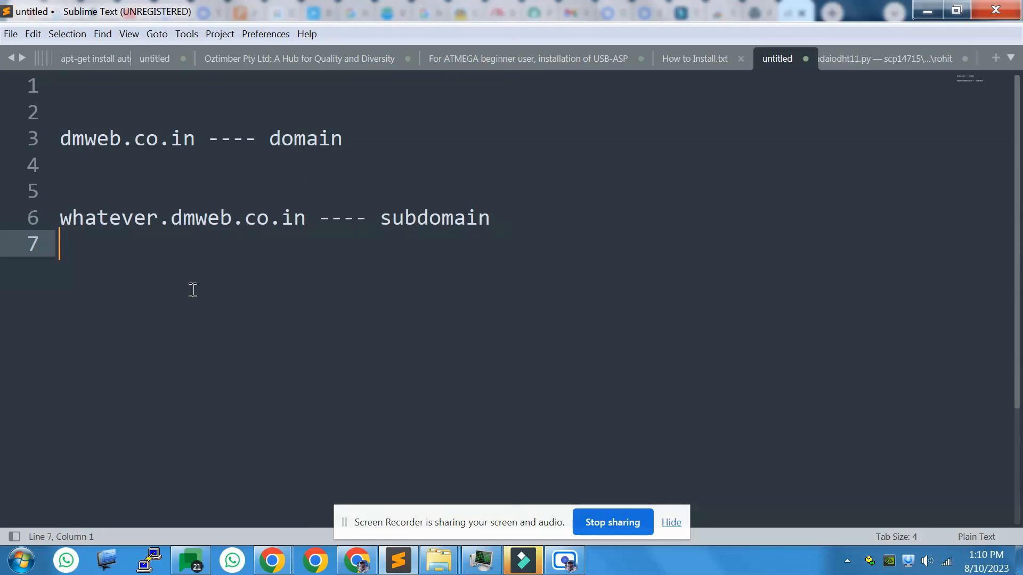
click(928, 10)
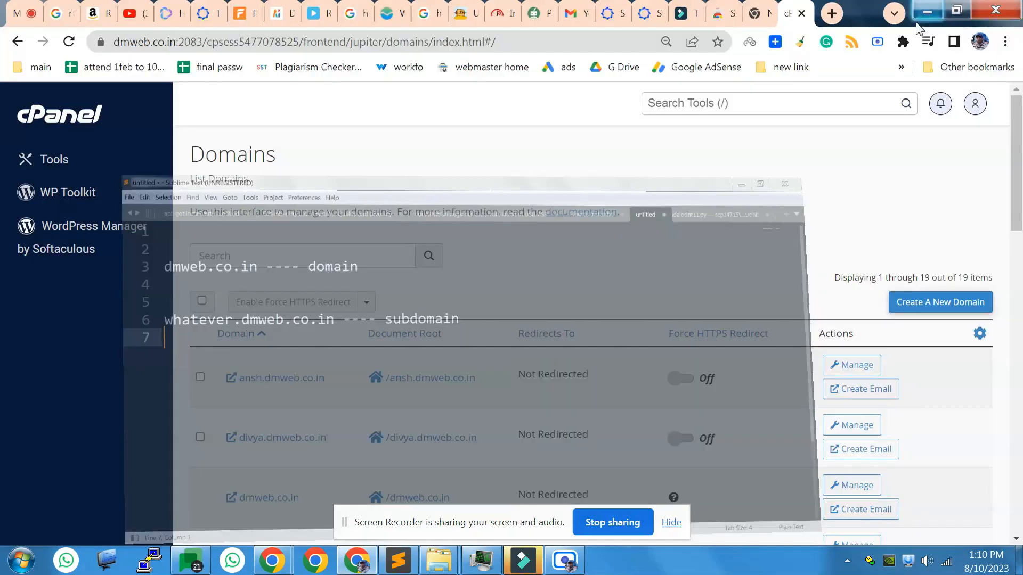
- Add testsite.dmweb.co.in as a new domain with document root /home/dmweb321/testsite.dmweb.co.in
click(929, 309)
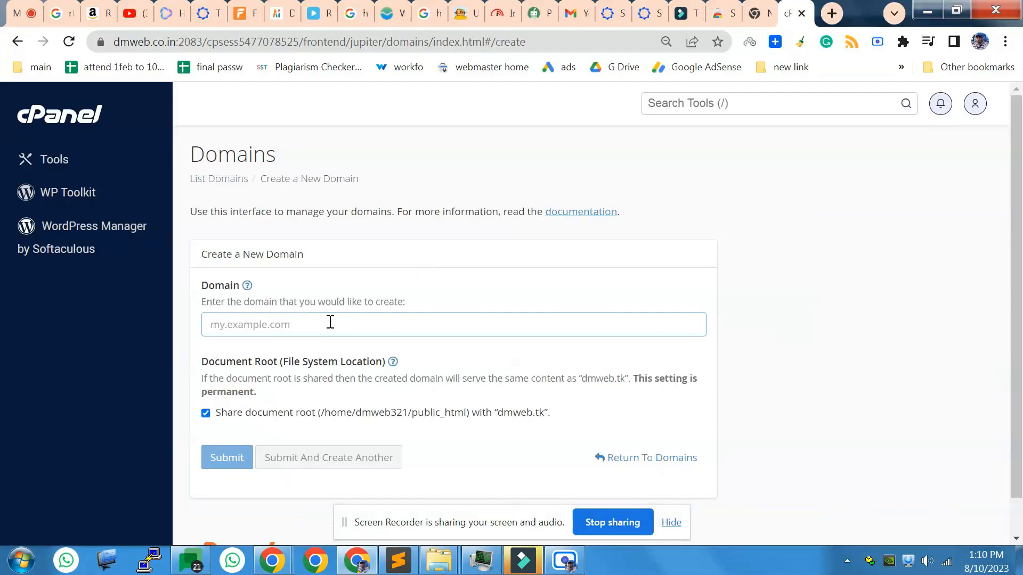
text(test)
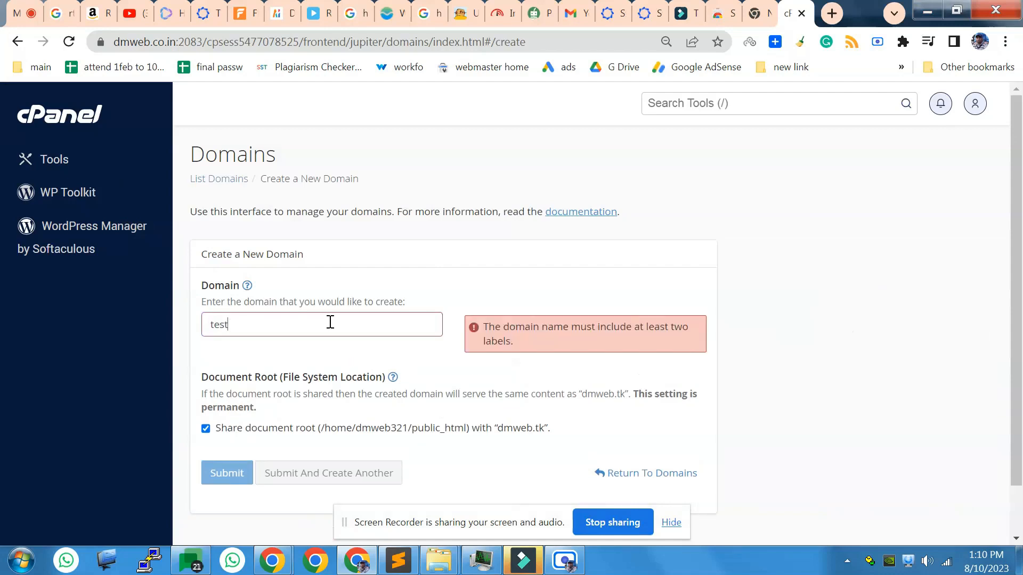
text(site.dmweb.co.in)
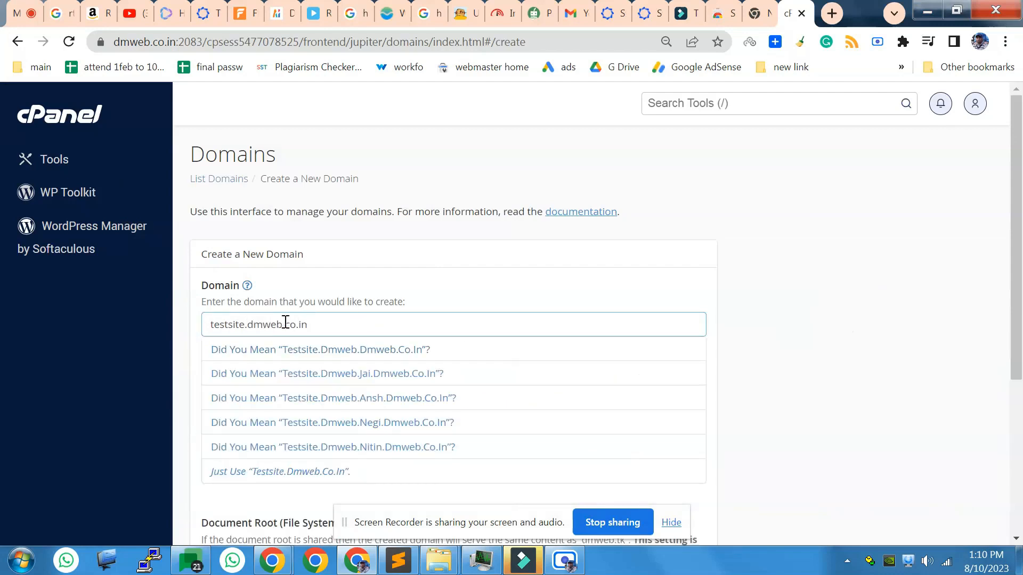
drag(323, 323, 209, 320)
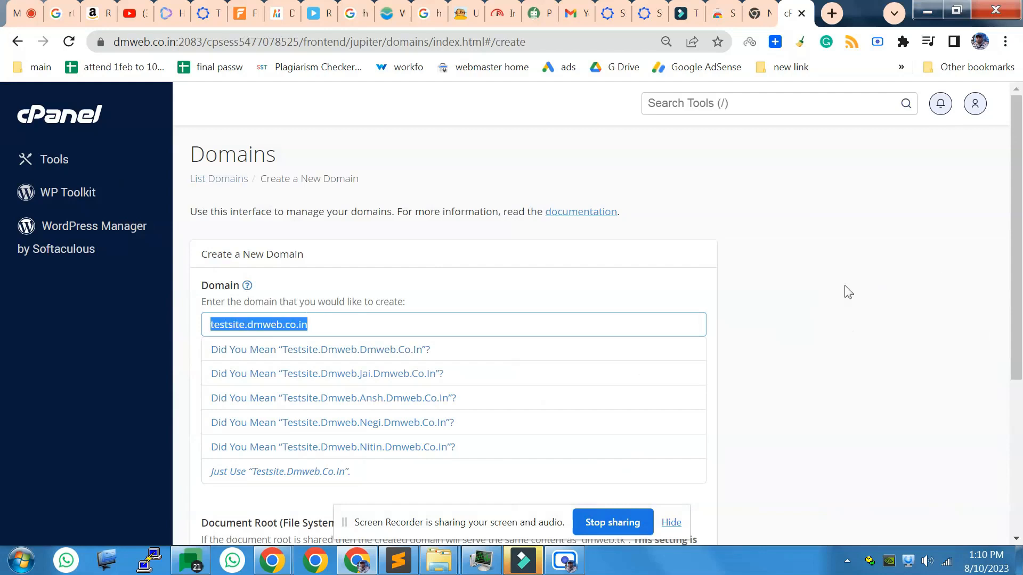
click(294, 474)
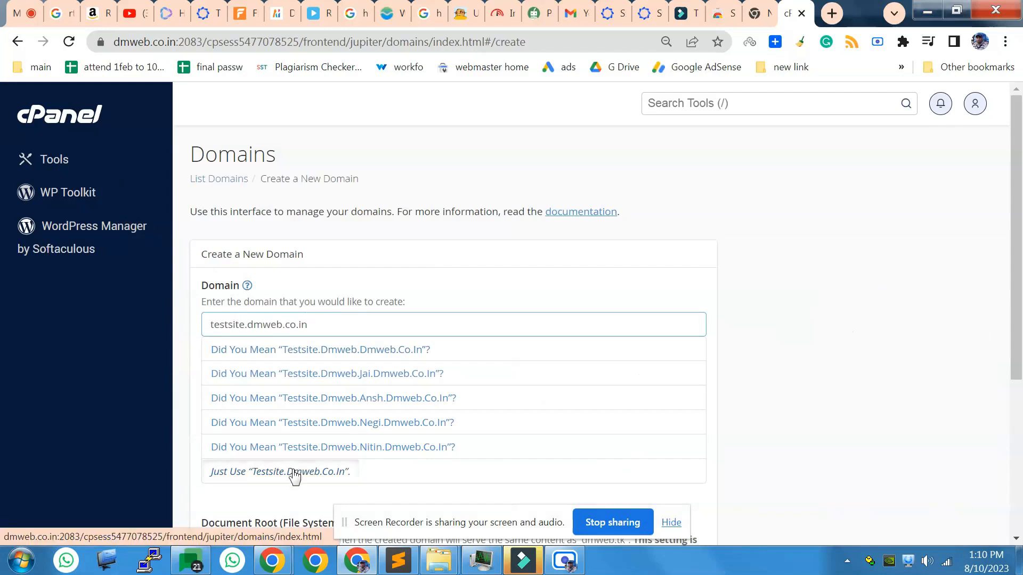
scroll(277, 458, down, 3)
click(230, 420)
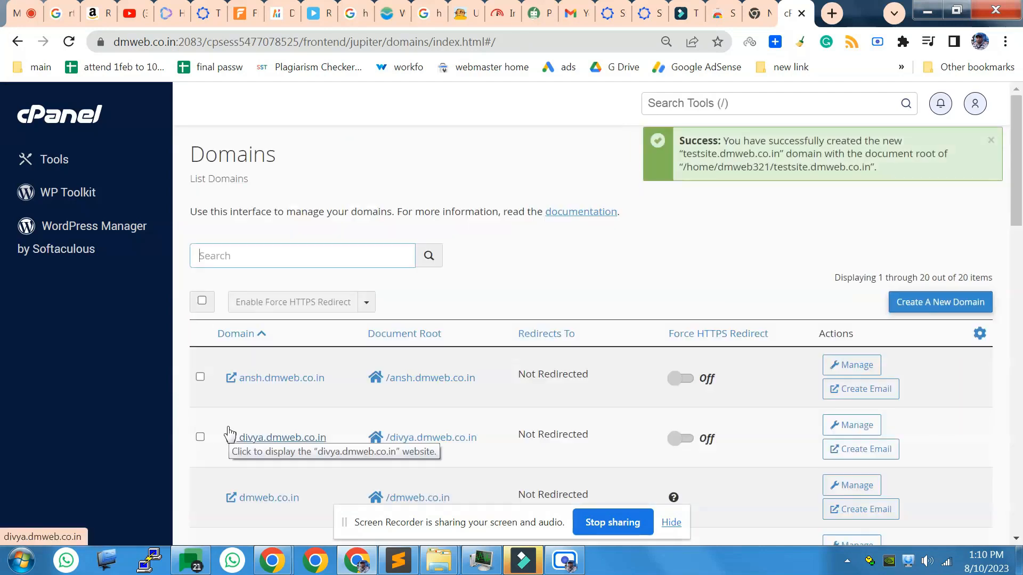
scroll(615, 256, down, 5)
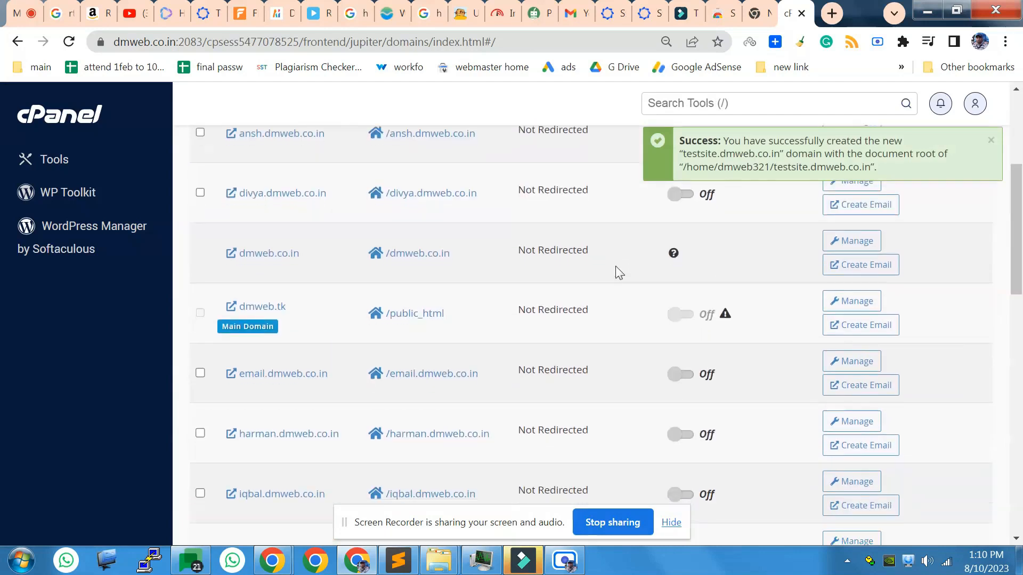
scroll(615, 266, down, 5)
scroll(616, 270, down, 5)
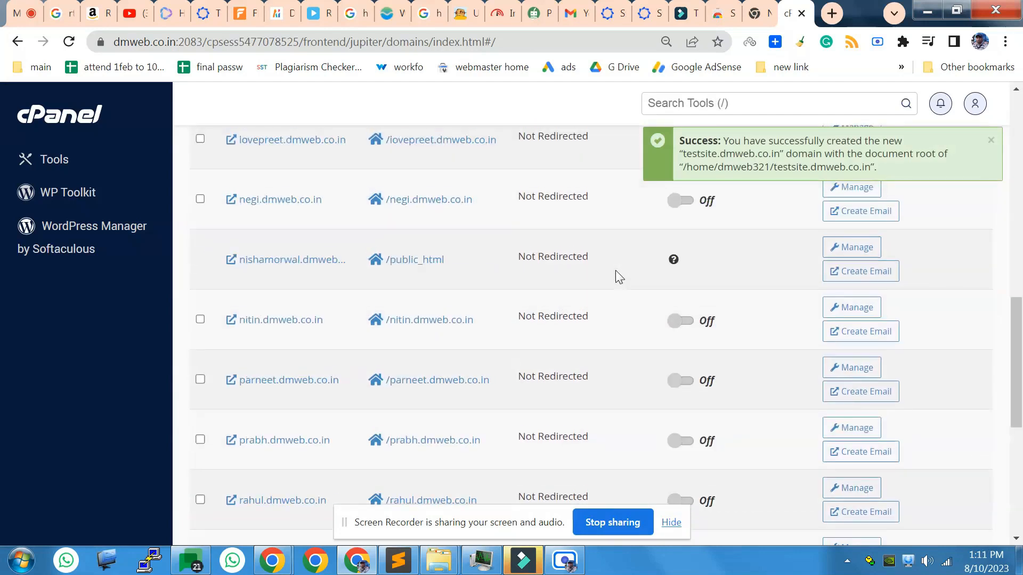
scroll(616, 270, down, 4)
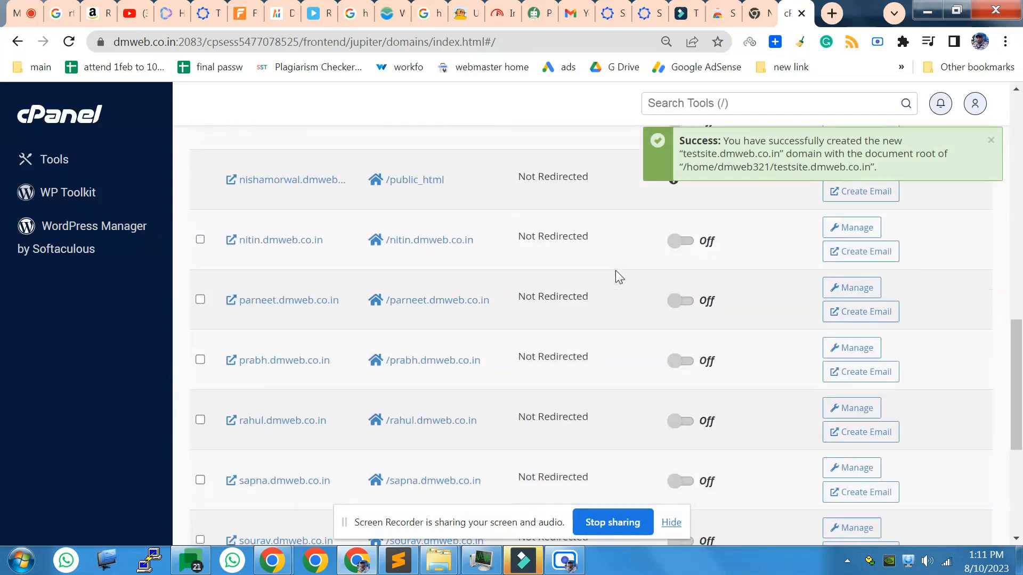
scroll(616, 270, down, 5)
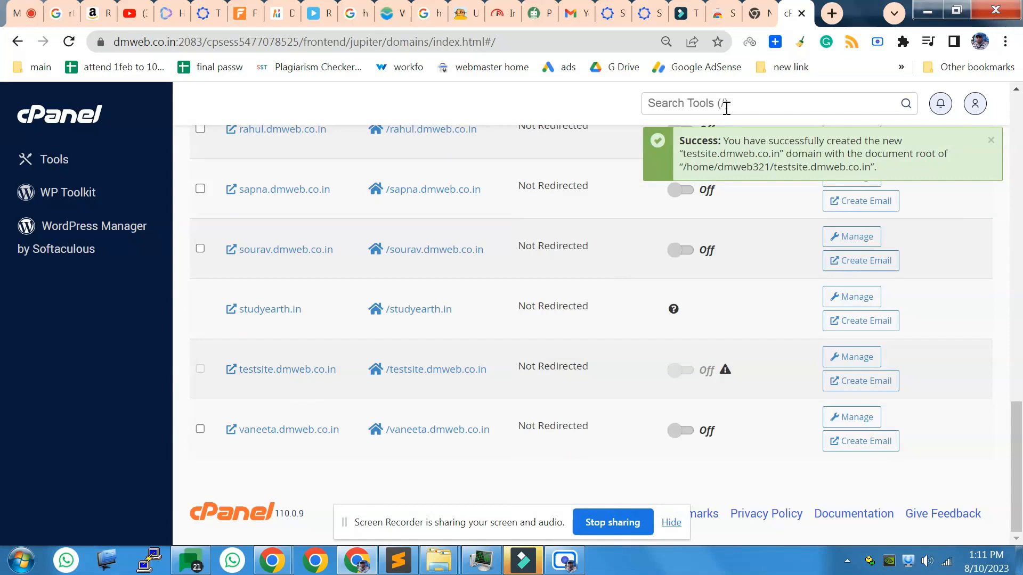
click(725, 108)
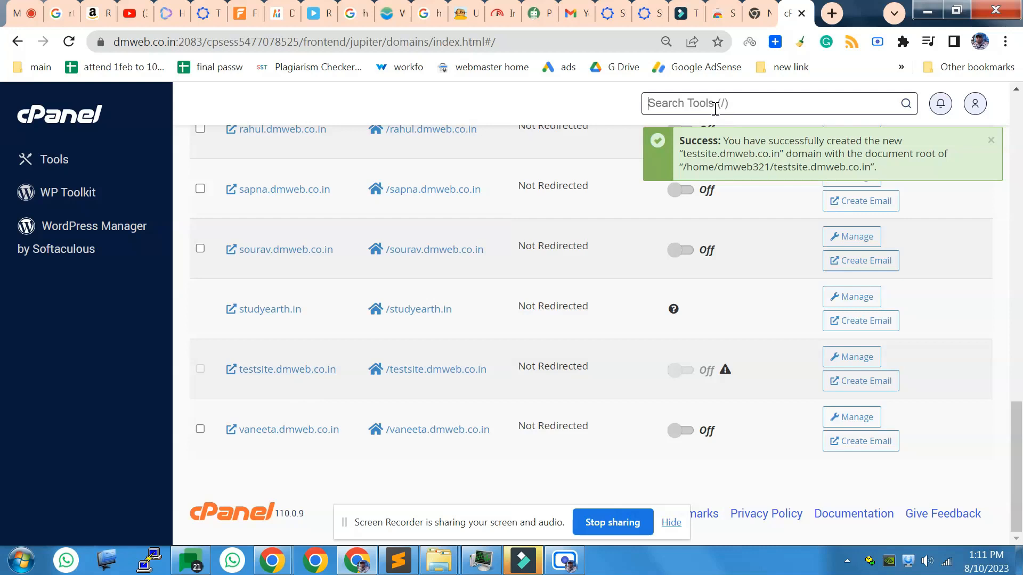
- Open SSL/TLS Status, filter the list by 'test', and run AutoSSL
text(ssl)
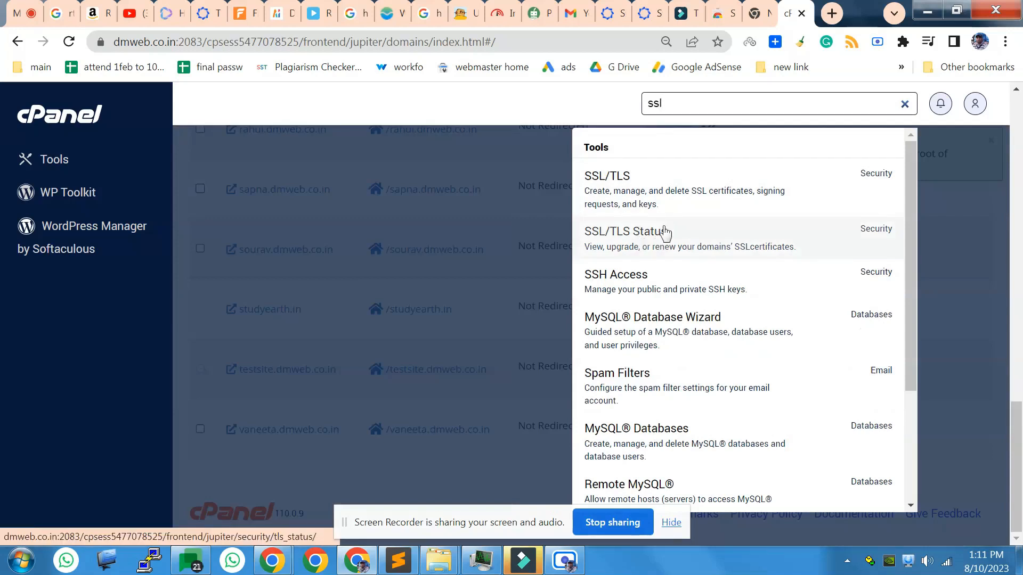
click(648, 246)
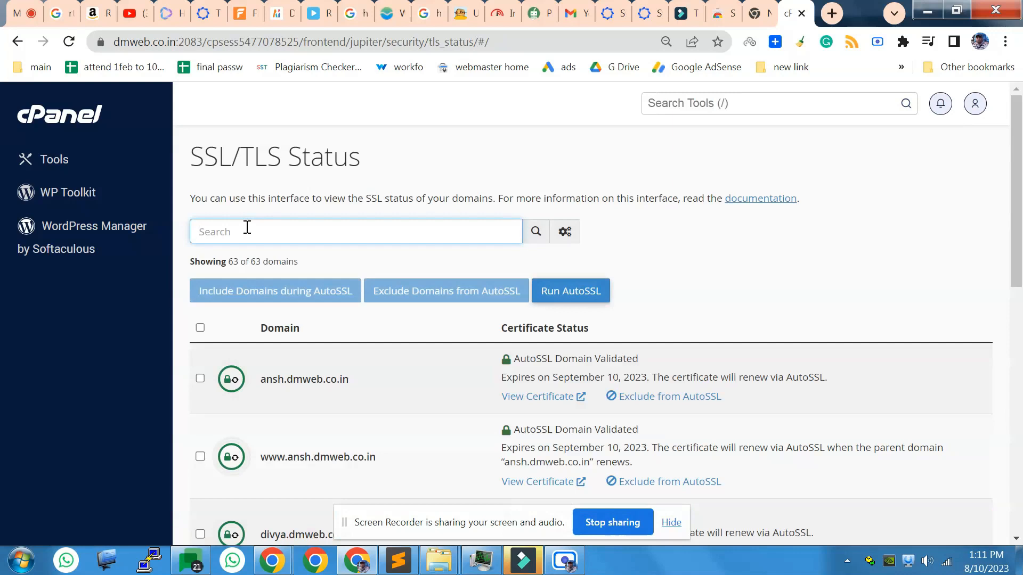
text(test)
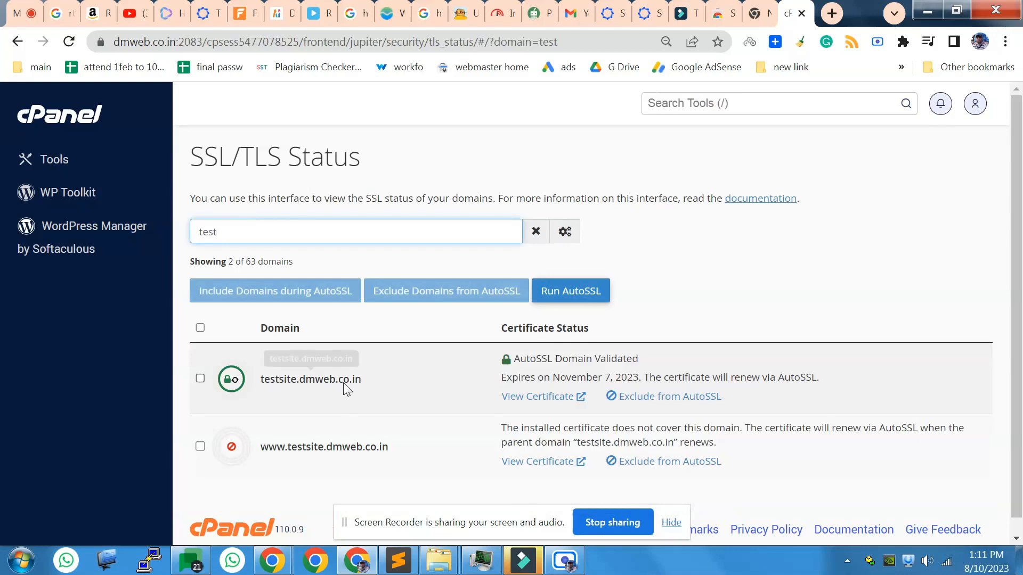
scroll(368, 424, down, 1)
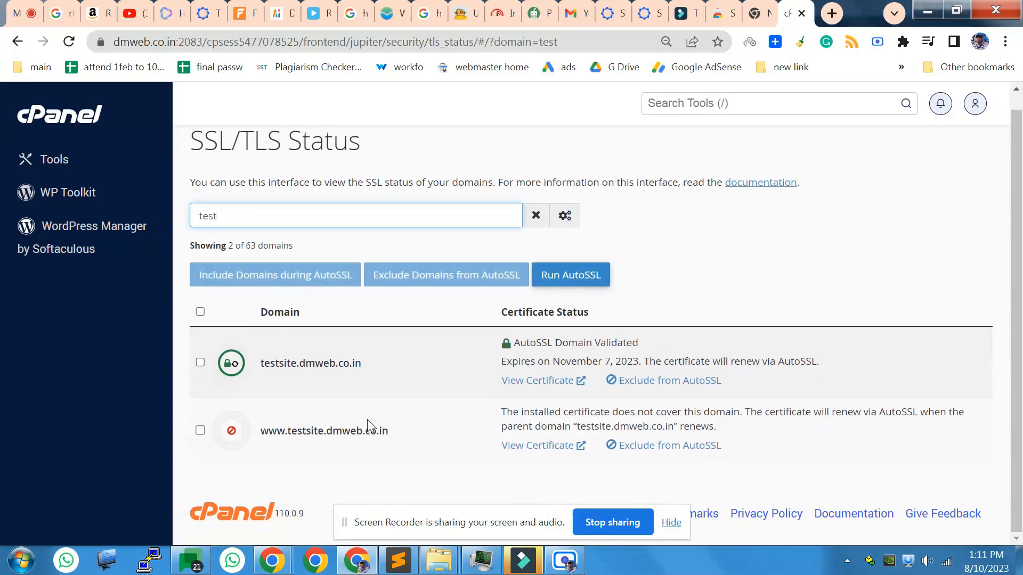
click(573, 283)
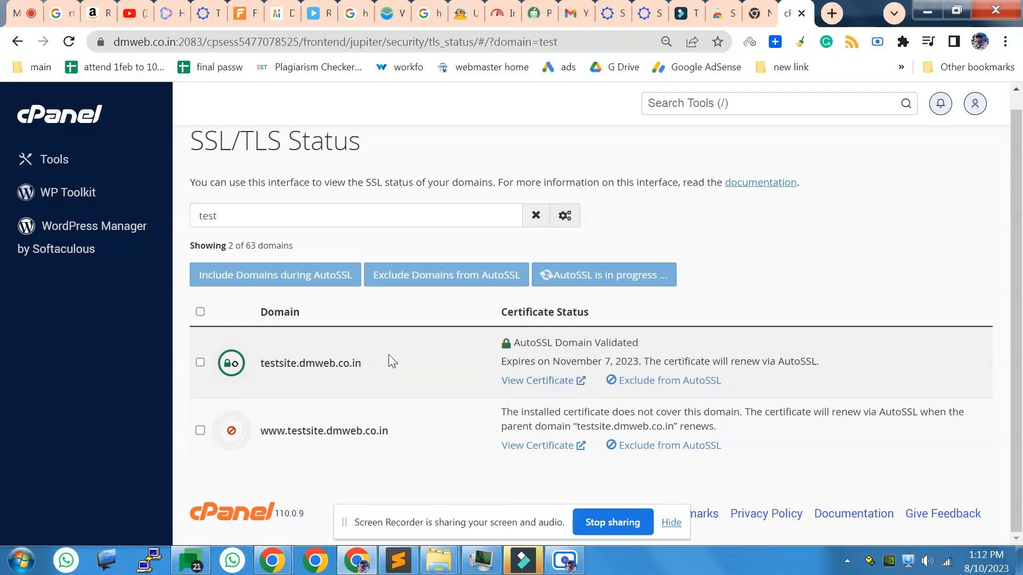
drag(388, 359, 261, 366)
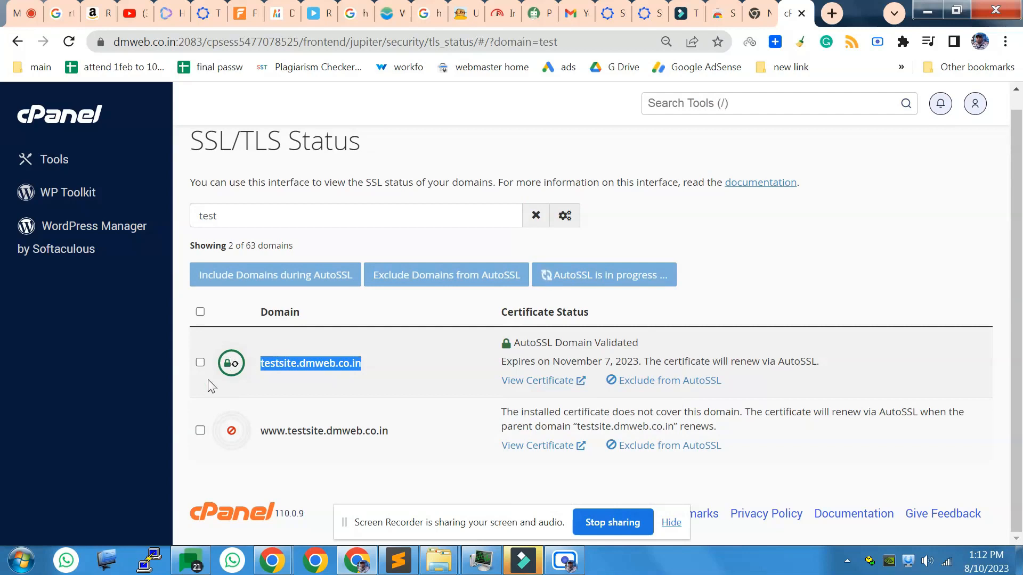
drag(405, 438, 259, 435)
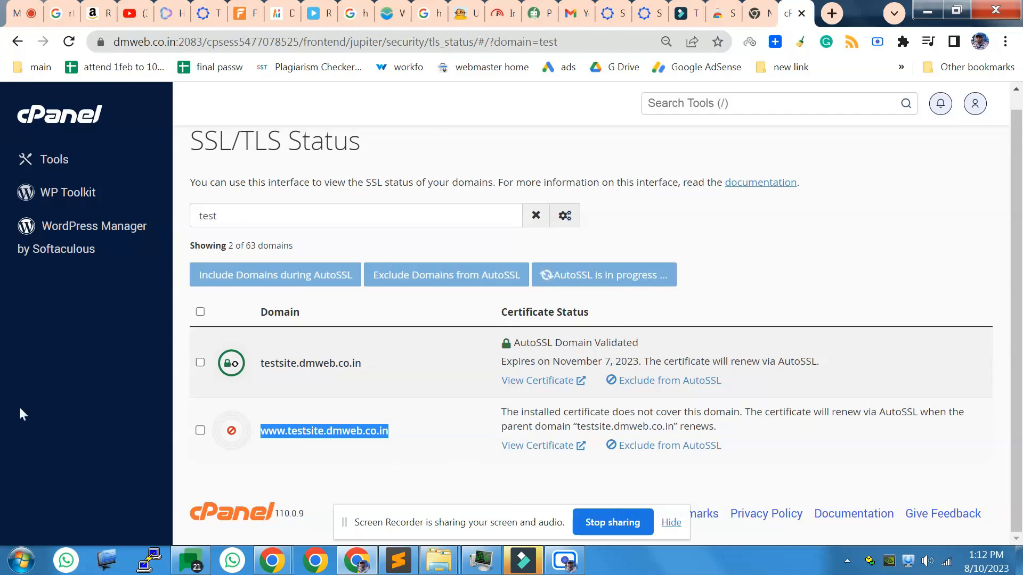
click(60, 123)
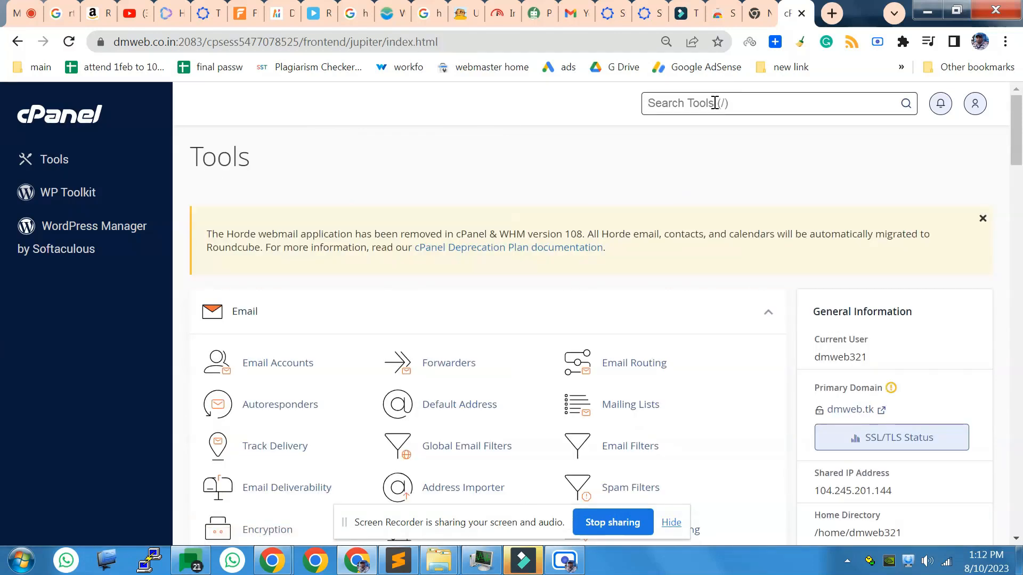
- Open WordPress Manager by Softaculous, then enter wordpress.org in a new browser tab
text(wordpress)
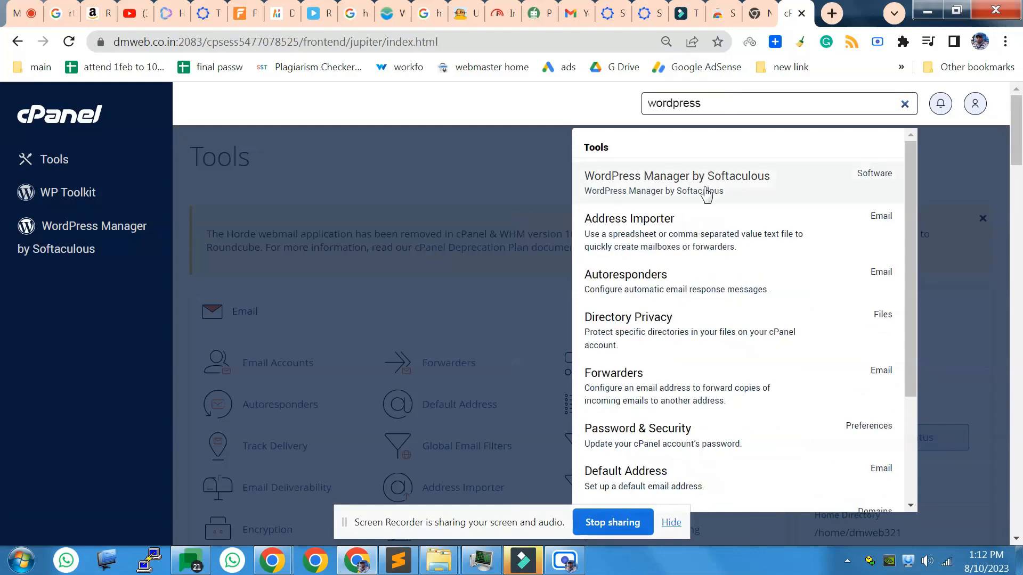
click(712, 192)
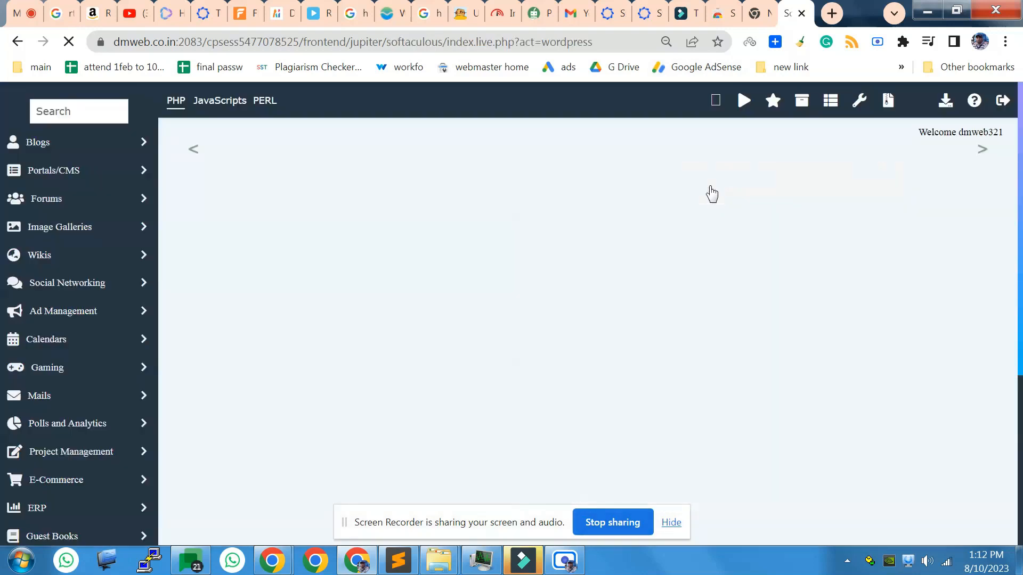
key(ctrl+t)
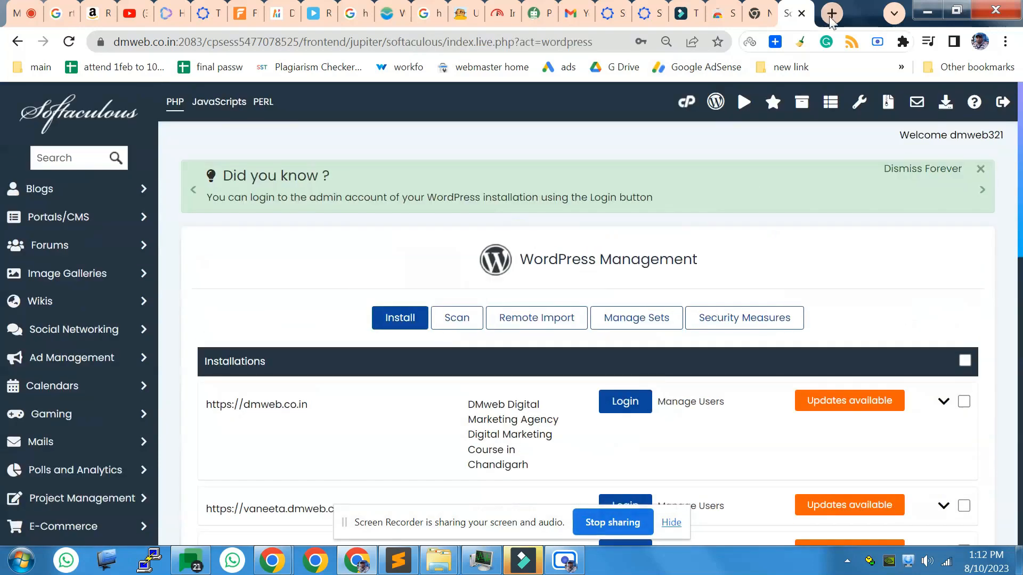
text(wor)
text(dpress.)
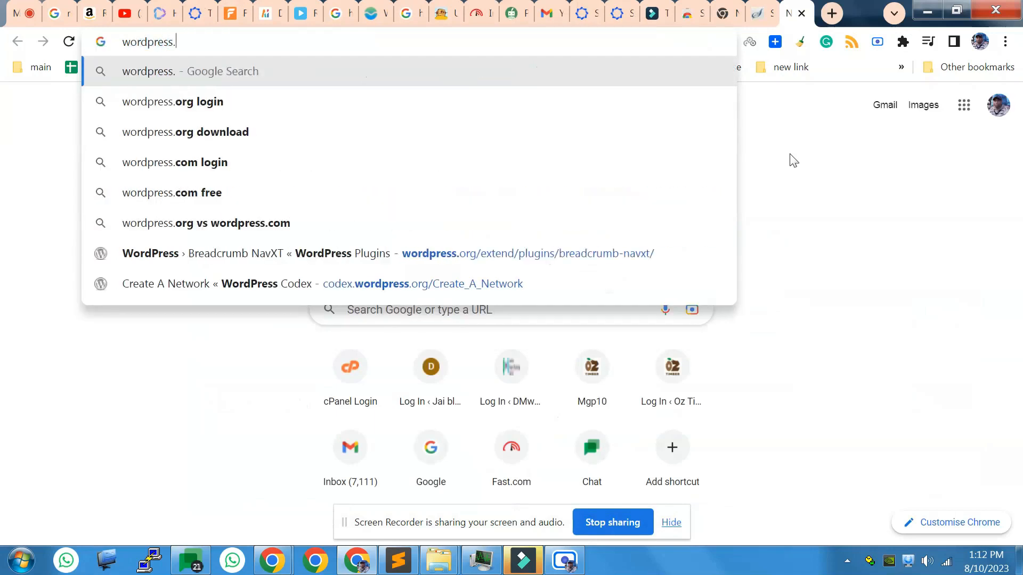
text(org)
- Go to wordpress.org and open the archive of WordPress releases
key(Return)
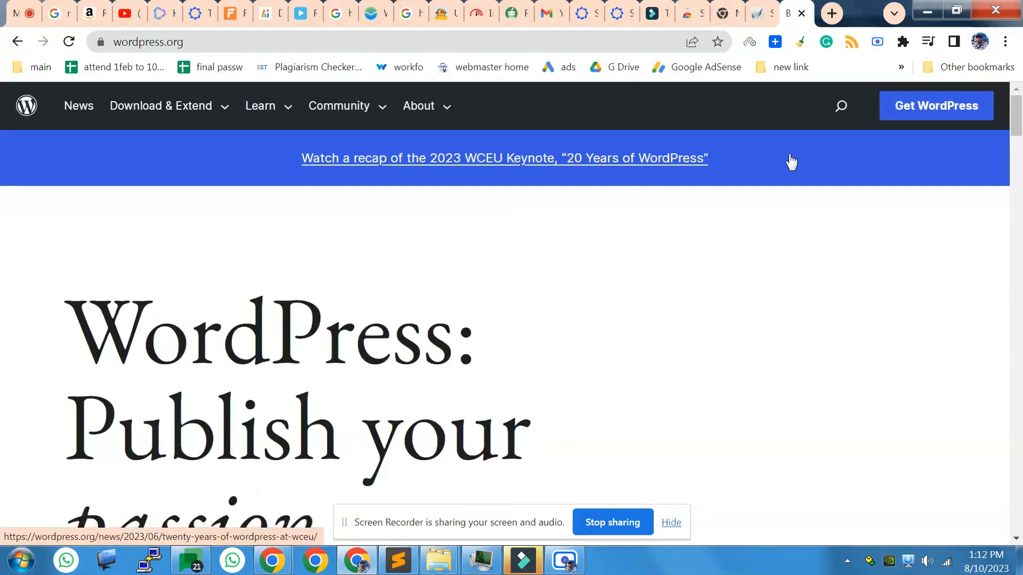
scroll(689, 286, down, 8)
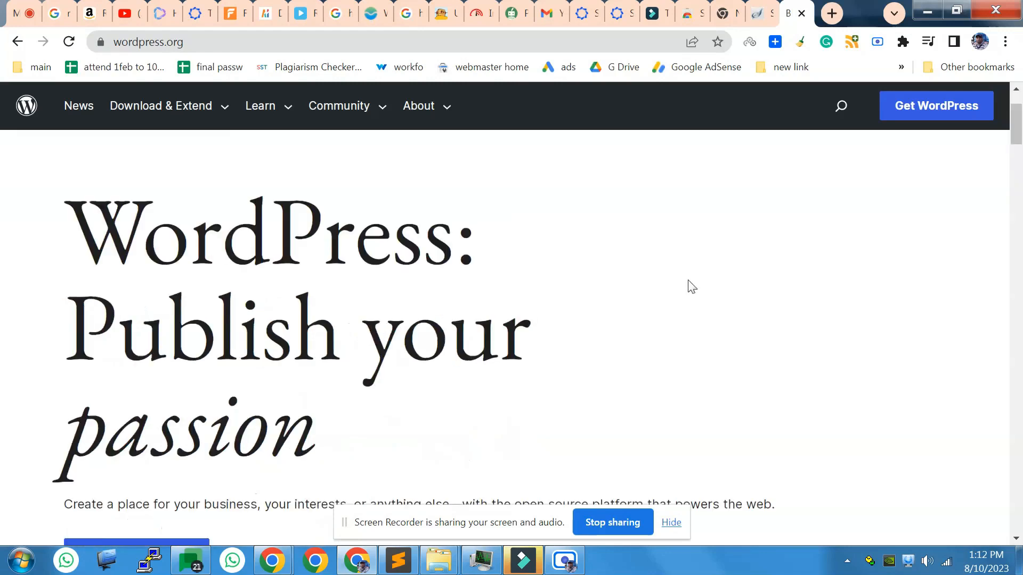
scroll(687, 293, up, 3)
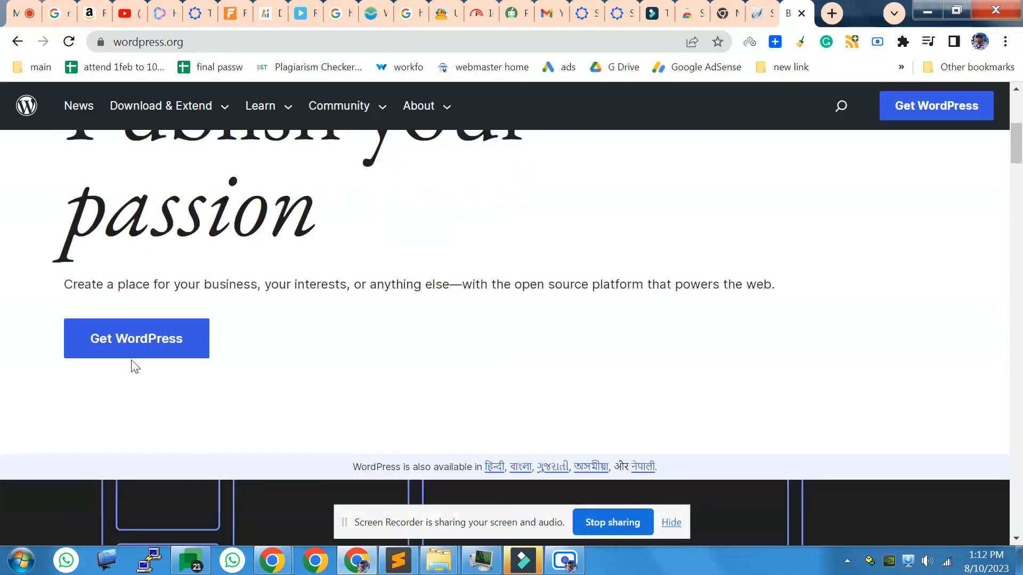
click(119, 338)
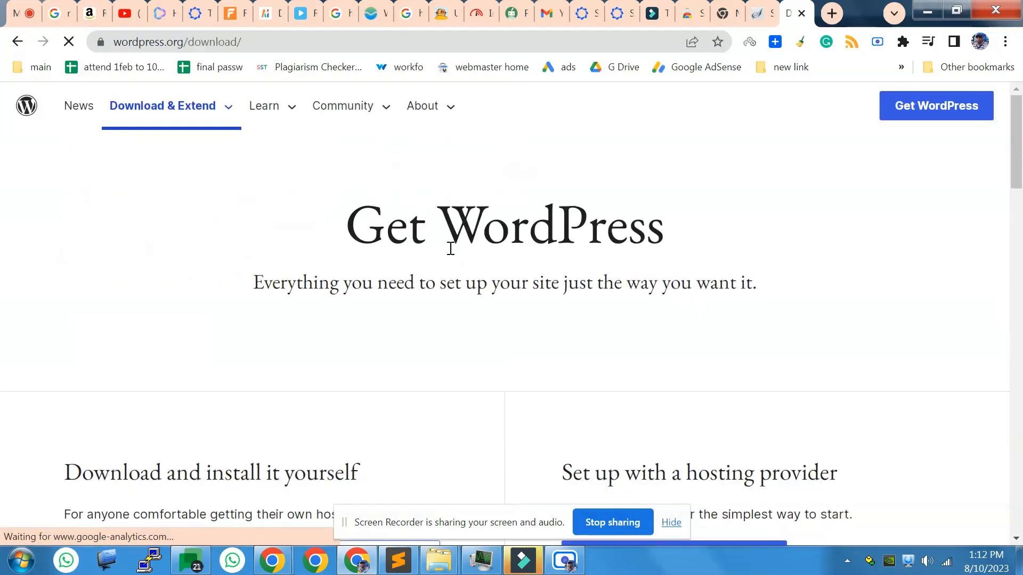
scroll(450, 250, down, 4)
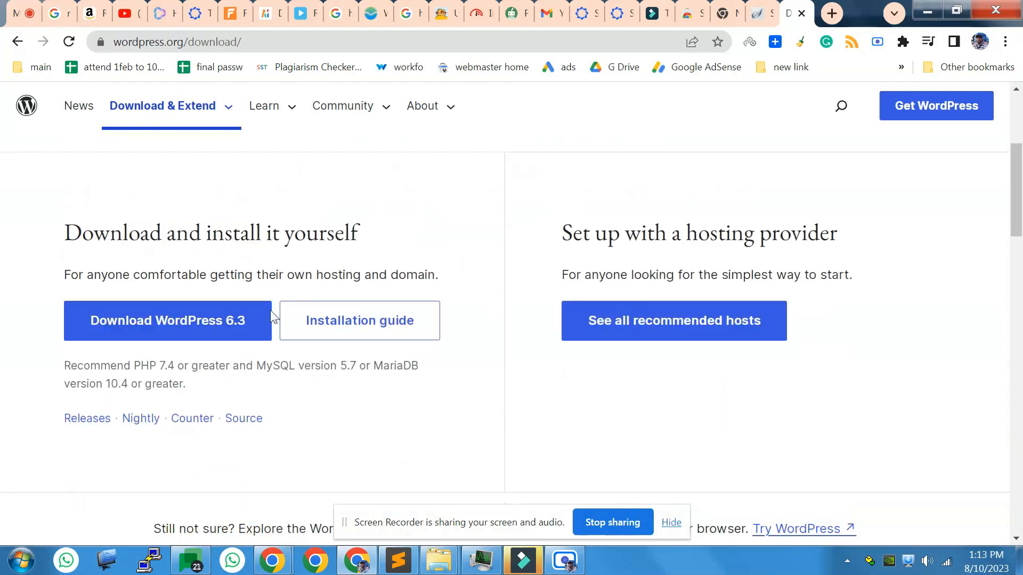
click(226, 329)
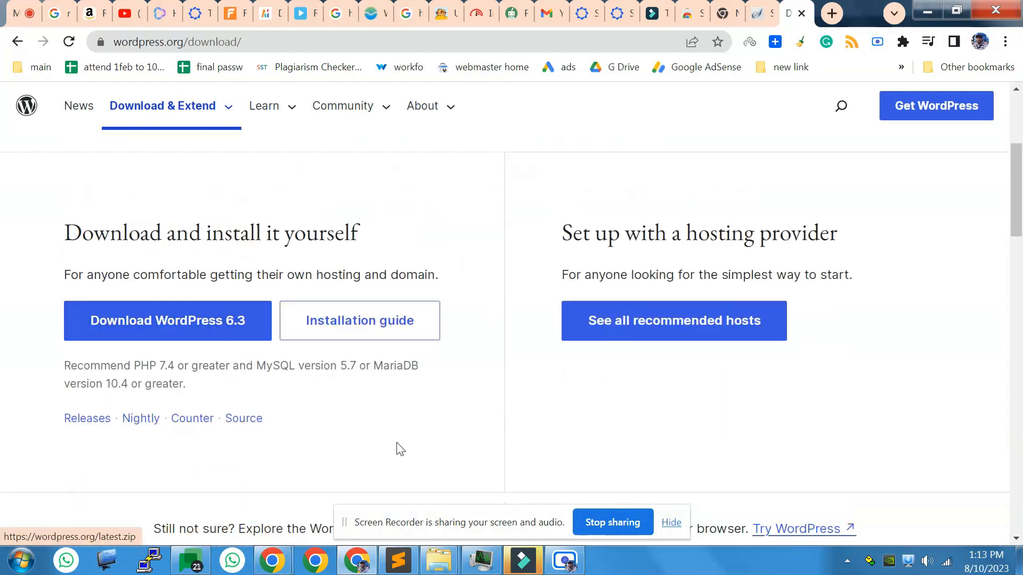
click(80, 419)
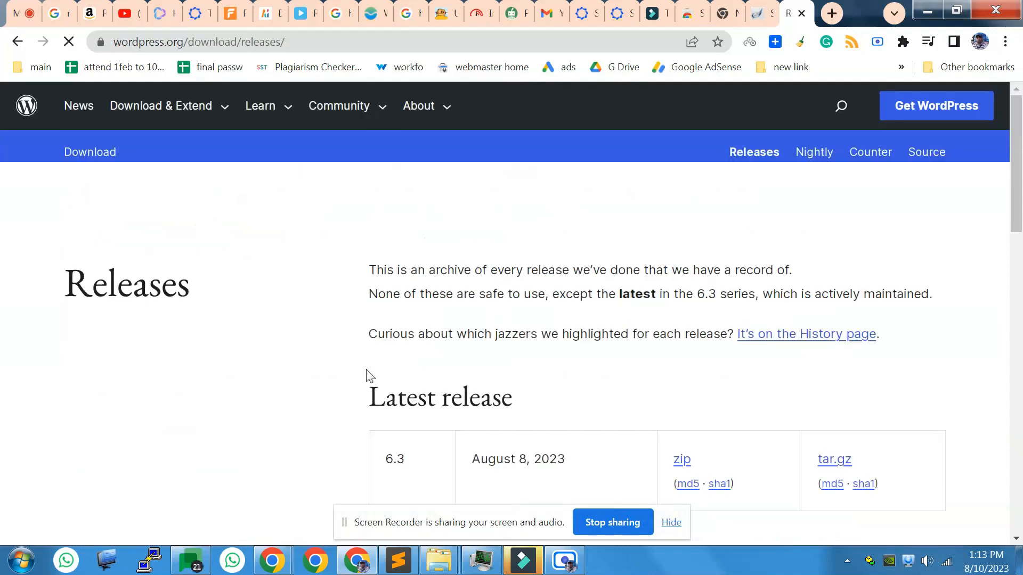
- Download wordpress-5.7.9.zip from the 5.7 branch and save it to the Desktop
scroll(365, 377, down, 4)
scroll(371, 379, down, 4)
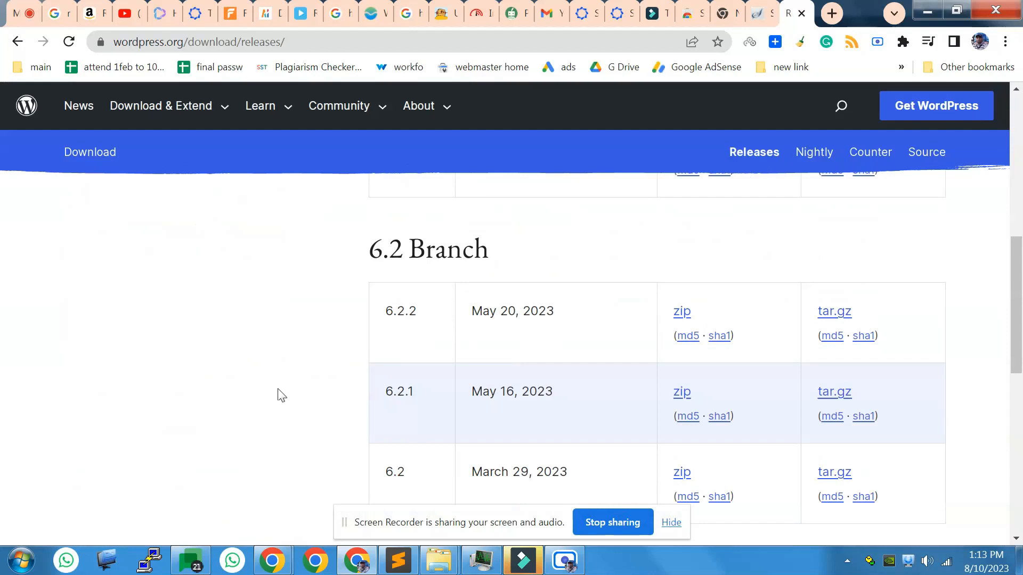
scroll(280, 393, down, 5)
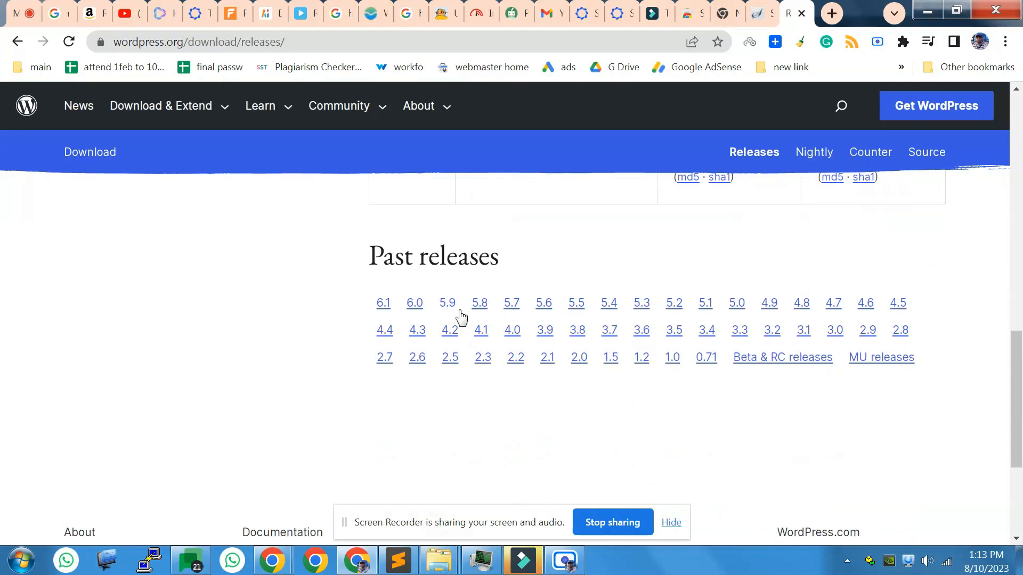
click(509, 317)
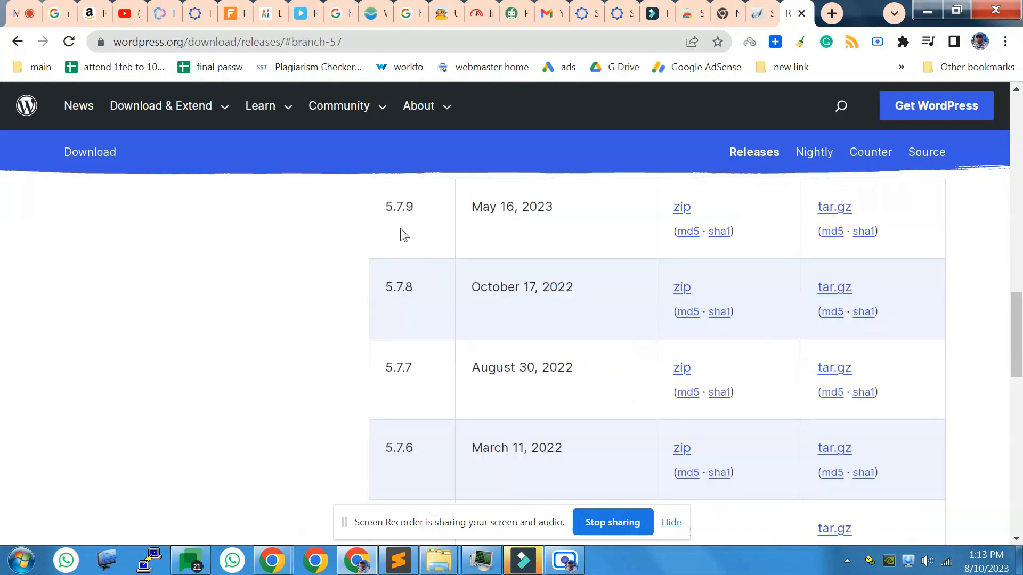
click(682, 209)
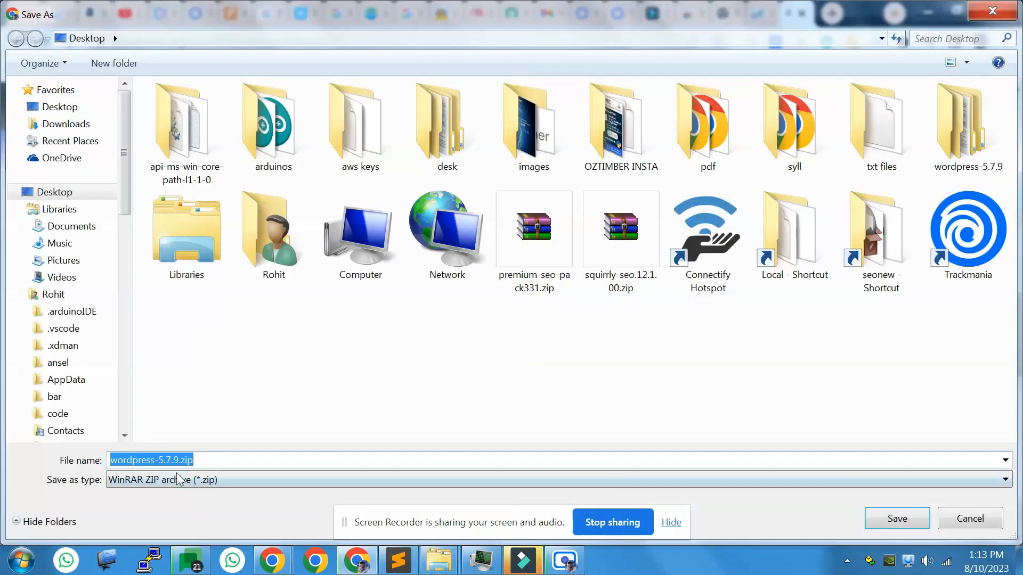
click(898, 518)
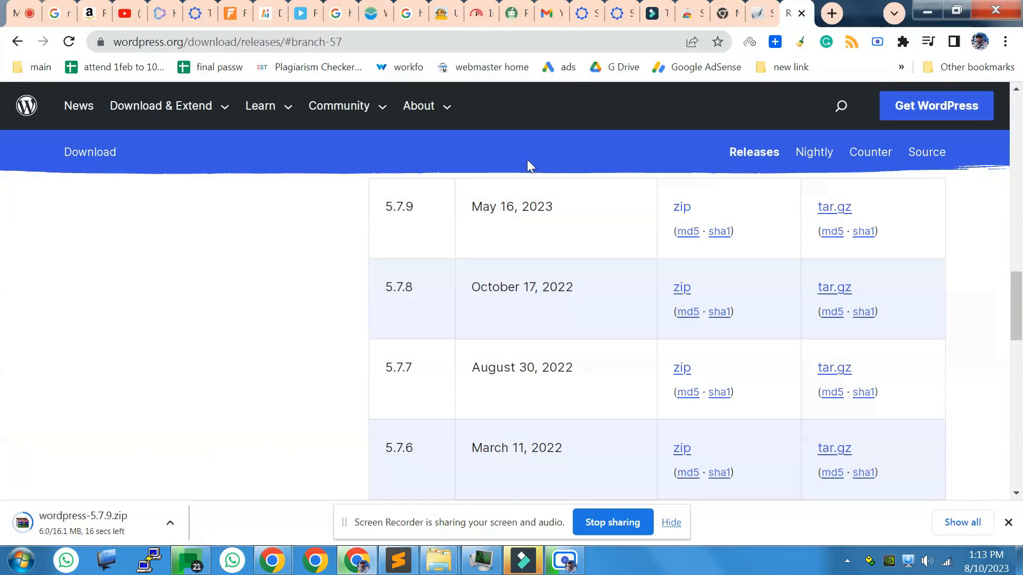
- Start a new Softaculous WordPress install and choose version 5.7.9
click(757, 14)
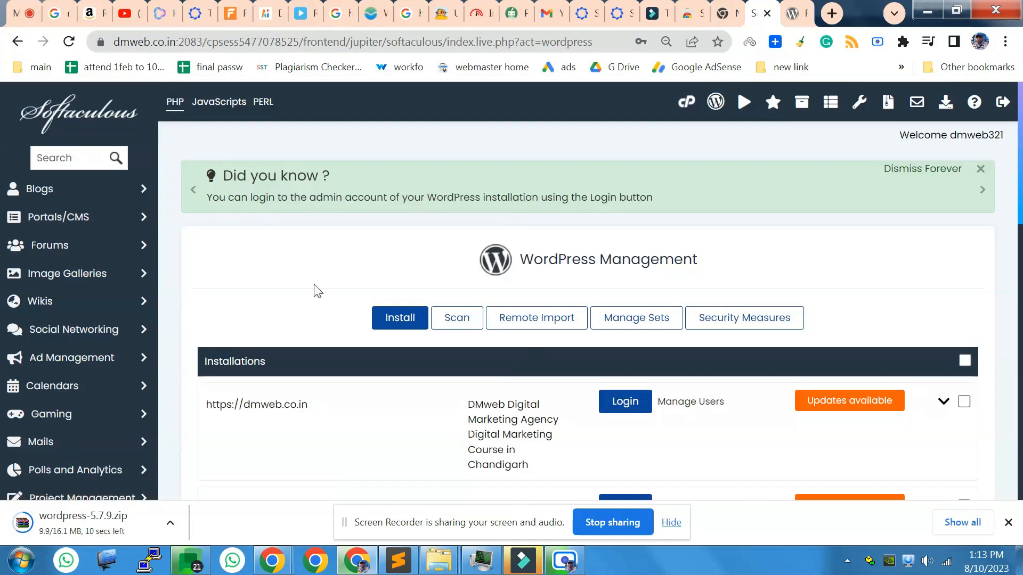
scroll(336, 387, down, 2)
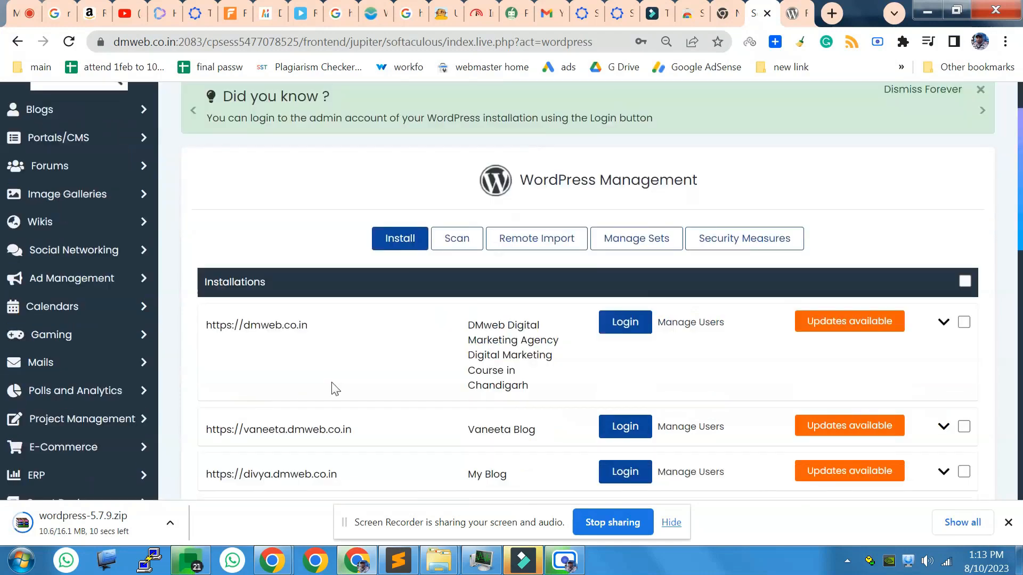
scroll(335, 392, down, 1)
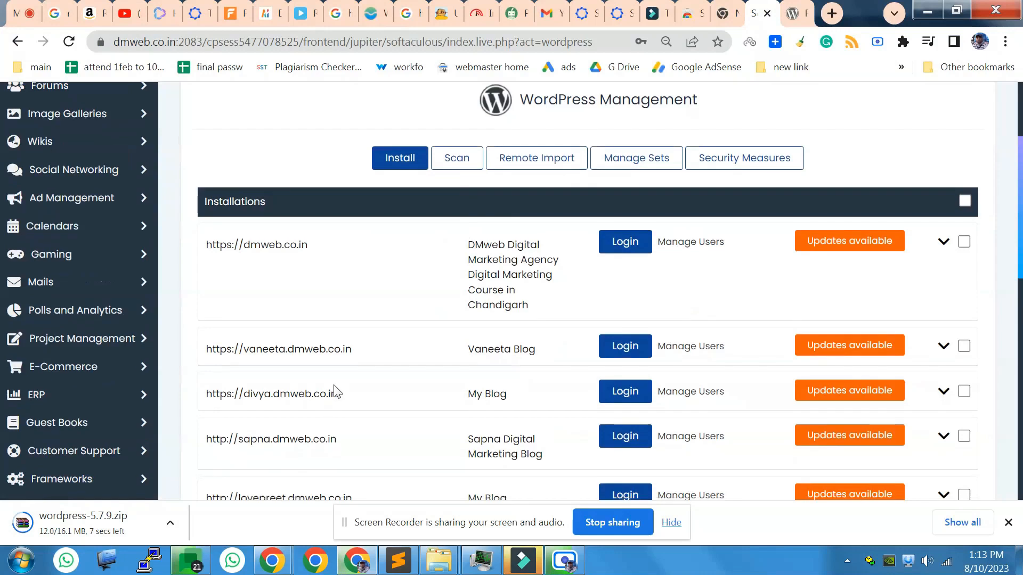
scroll(336, 391, down, 5)
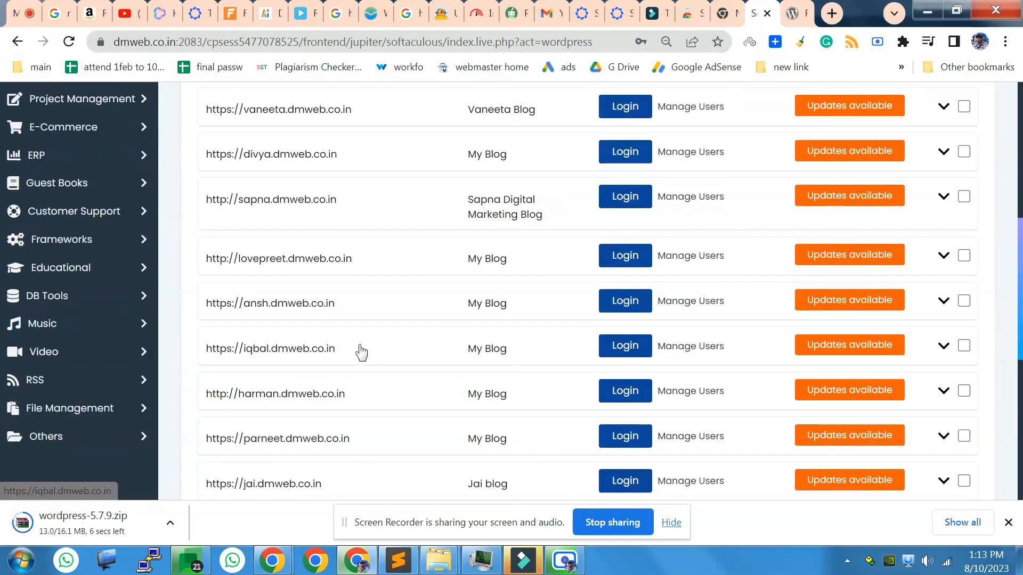
scroll(359, 353, down, 3)
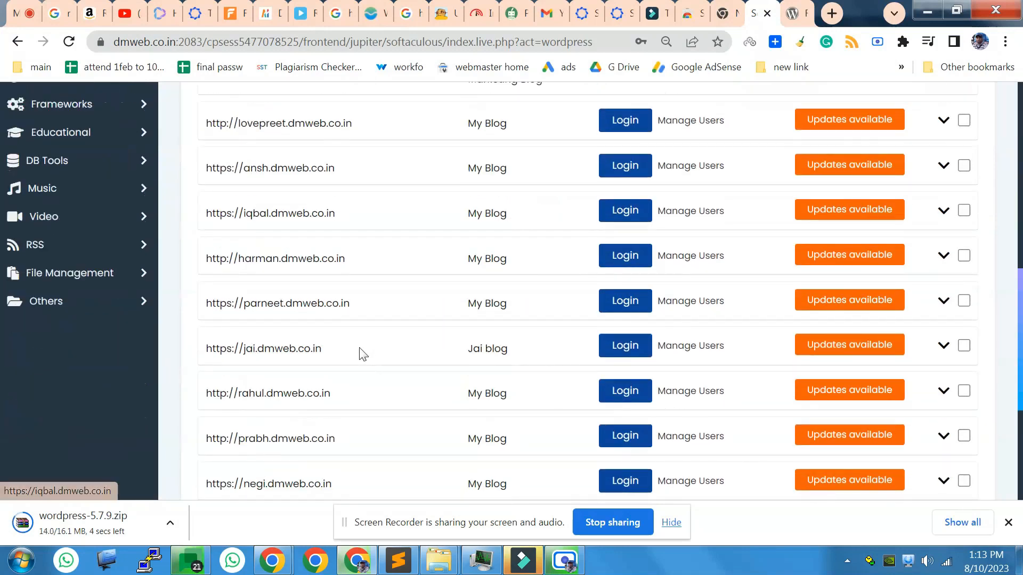
scroll(359, 354, up, 10)
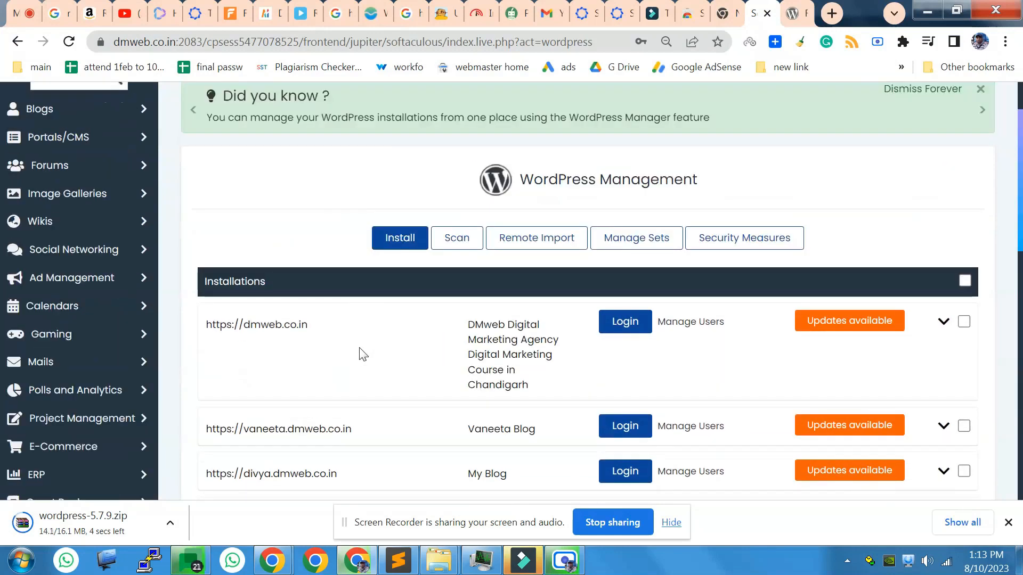
click(393, 246)
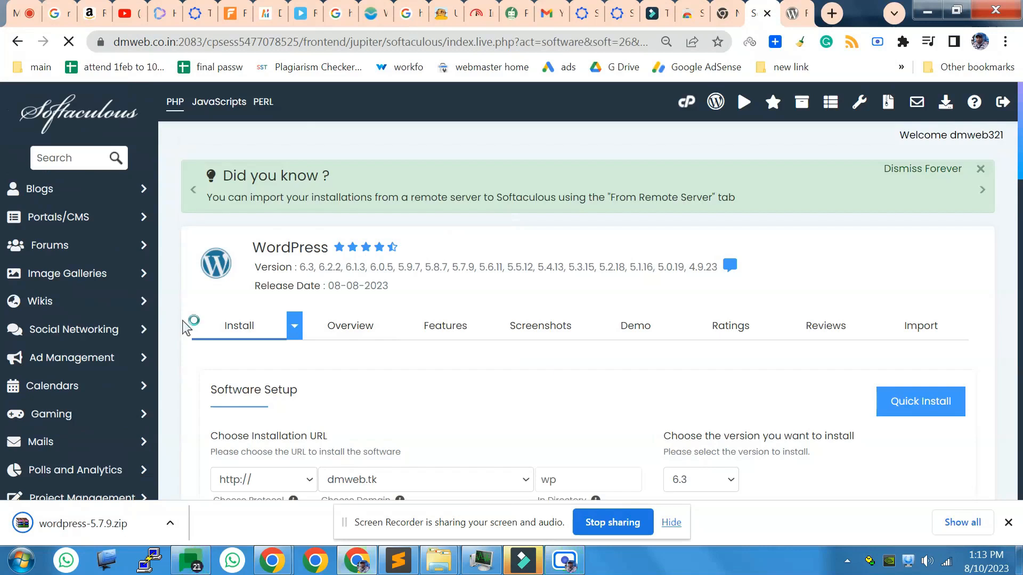
scroll(511, 394, down, 1)
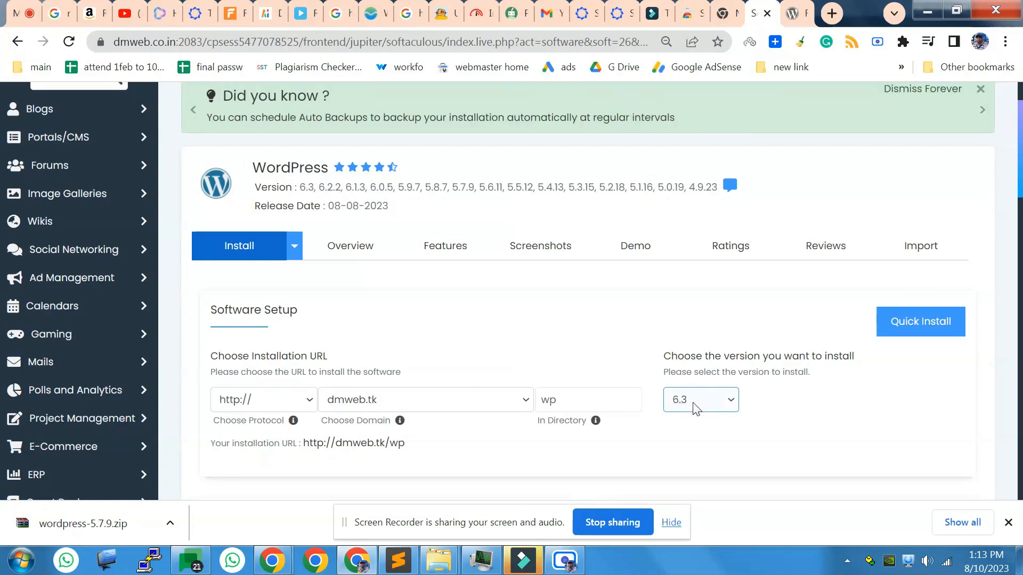
click(715, 405)
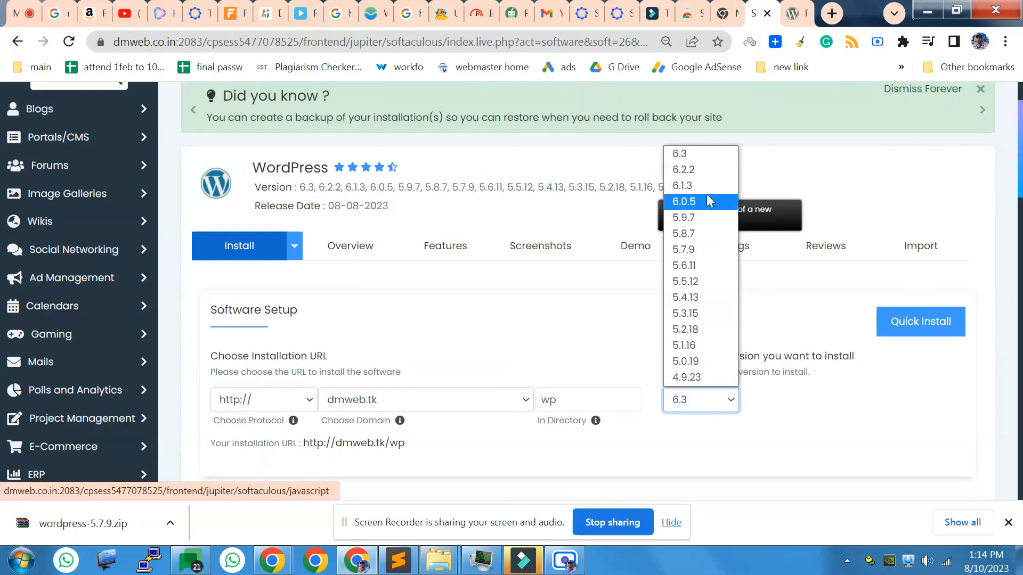
click(705, 249)
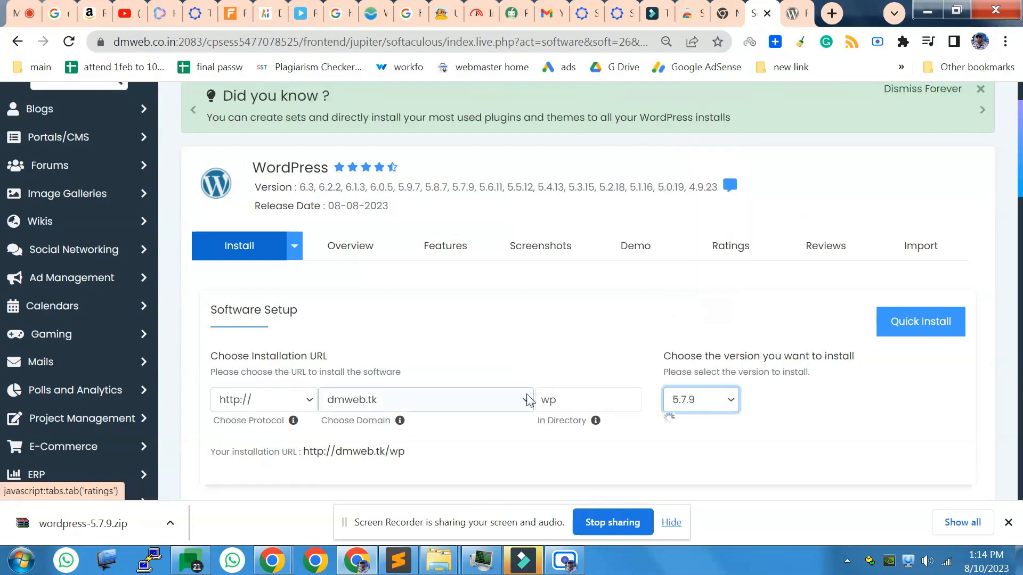
click(578, 404)
text(57)
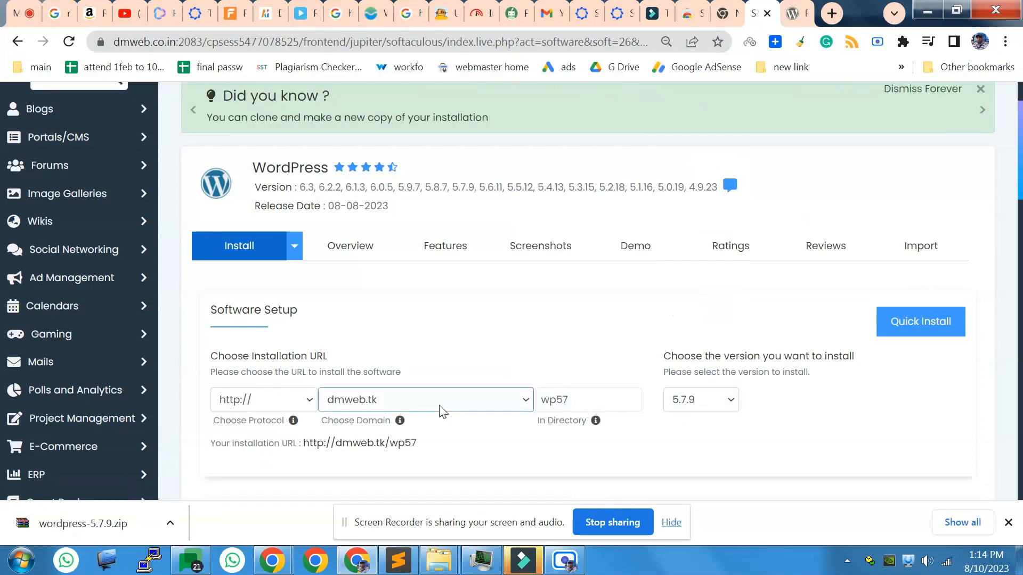
click(441, 409)
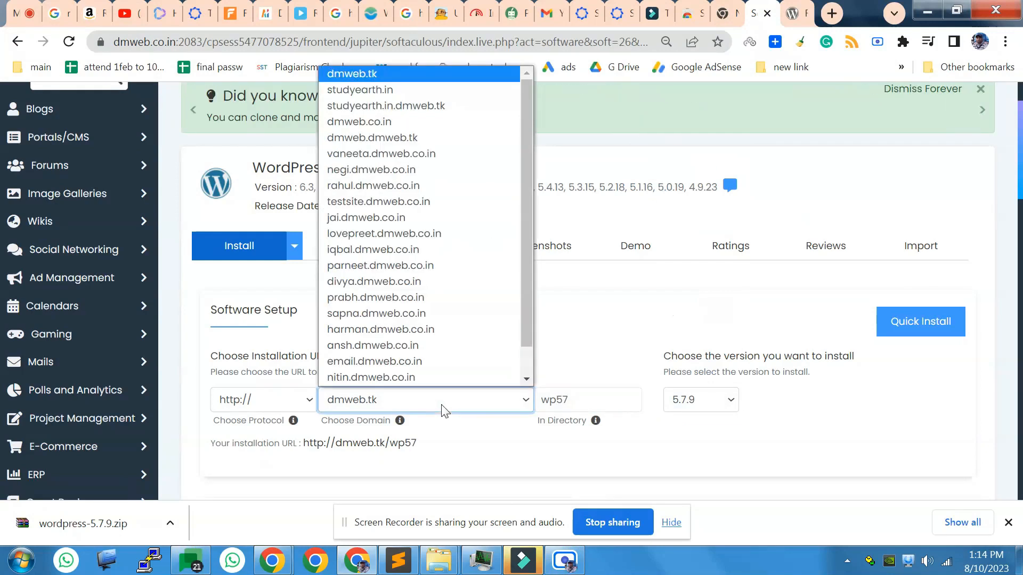
mouse_move(527, 310)
mouse_down()
mouse_move(535, 351)
mouse_move(535, 305)
mouse_up()
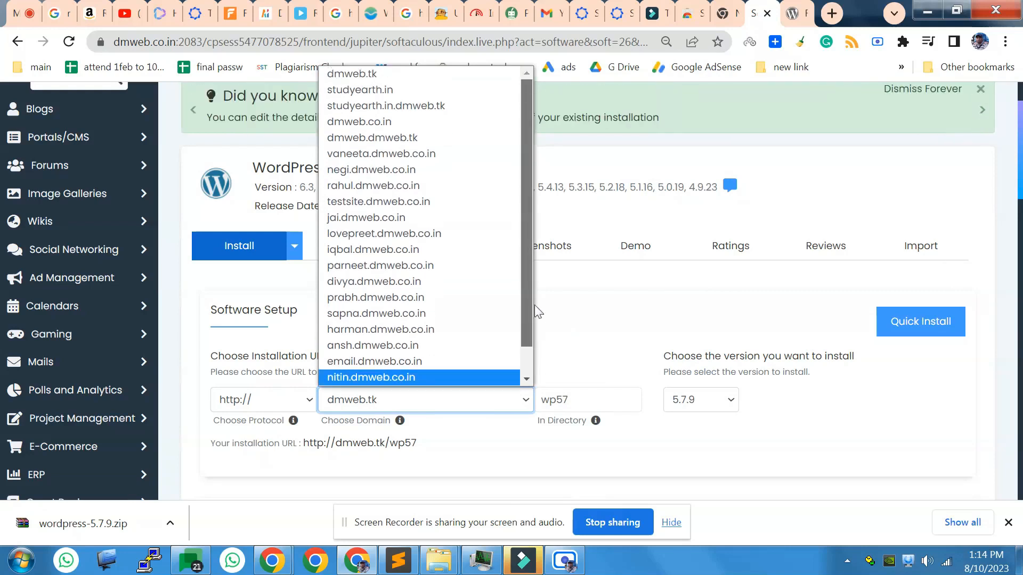
click(440, 201)
drag(580, 402, 537, 387)
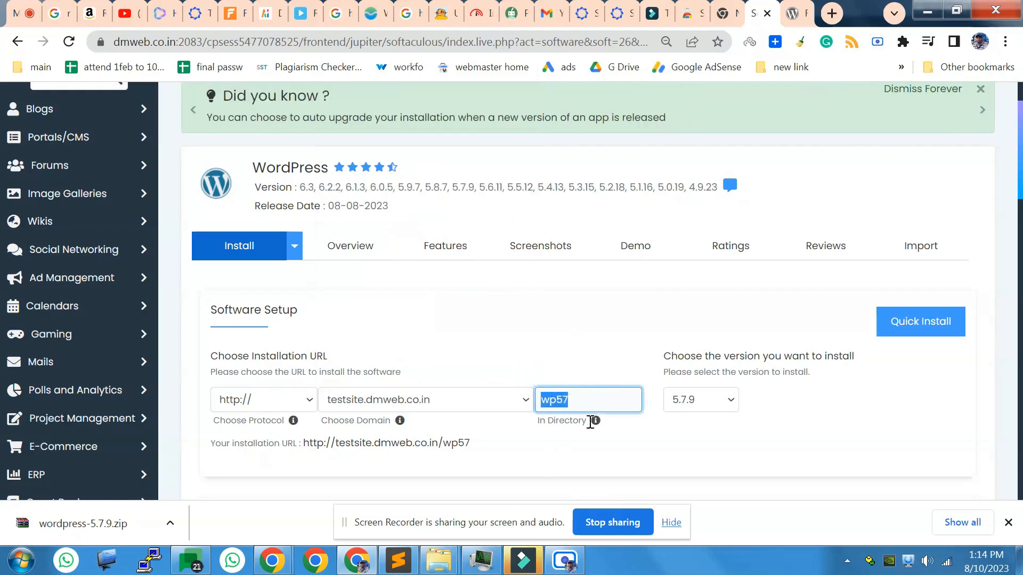
key(BackSpace)
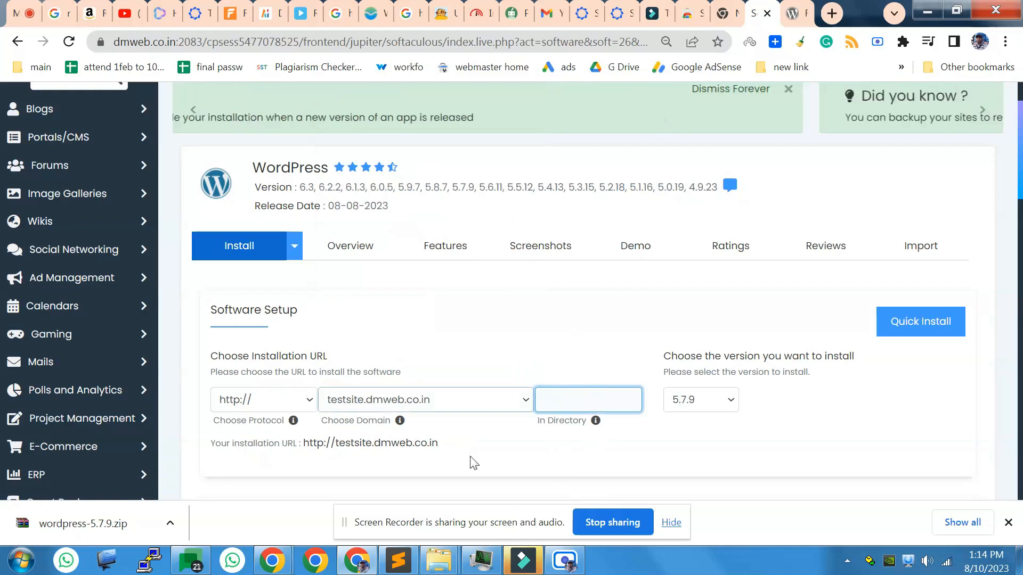
drag(439, 448, 302, 452)
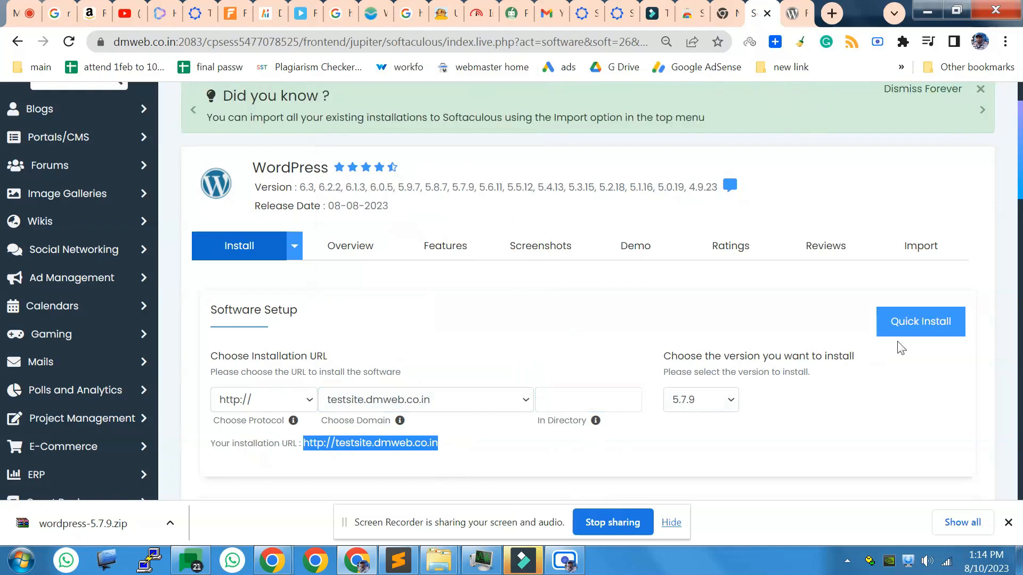
click(907, 329)
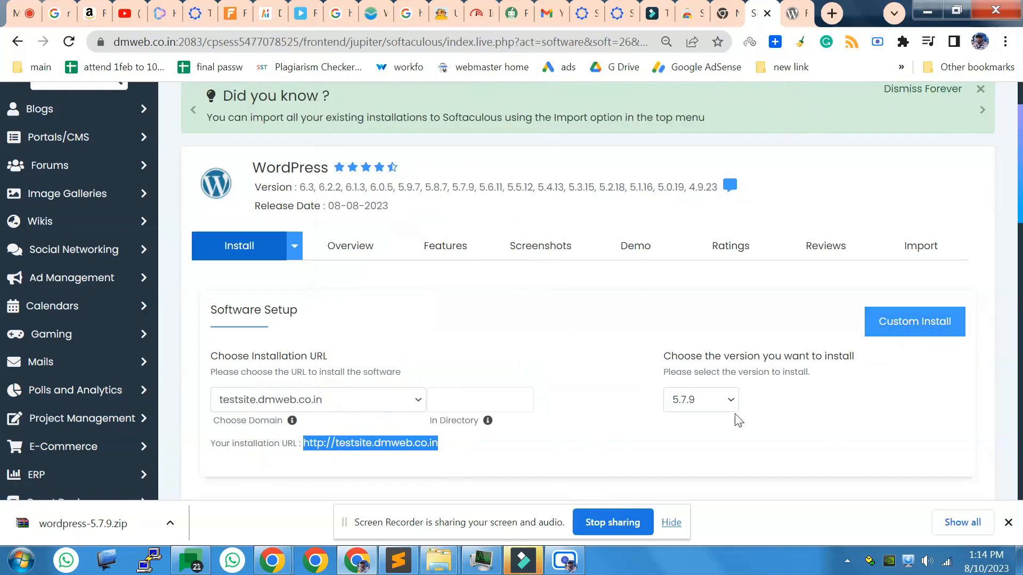
- Replace the default admin username, admin password and admin e-mail with the owner's own values
scroll(659, 427, down, 6)
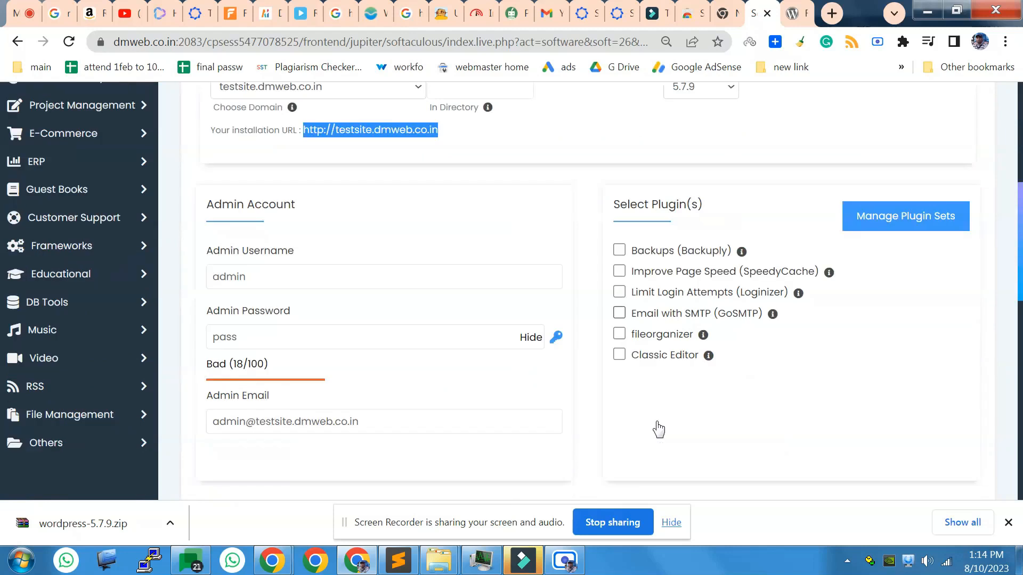
click(455, 406)
double_click(228, 270)
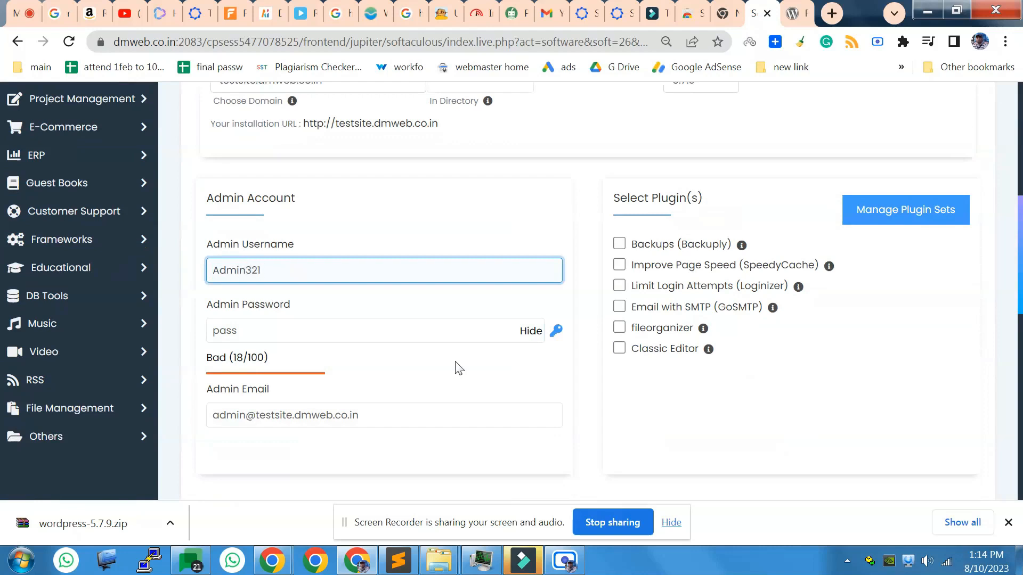
key(Tab)
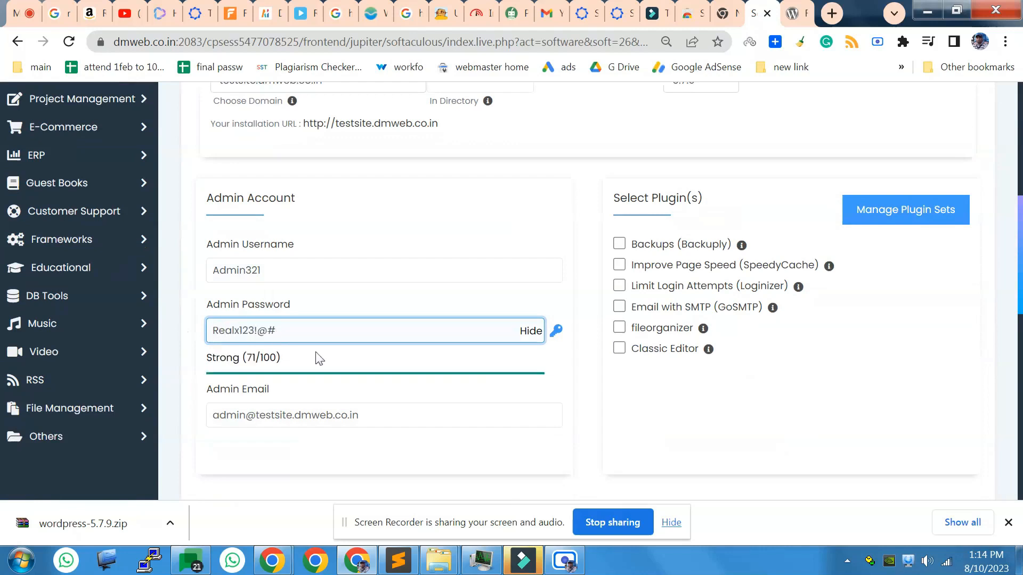
drag(290, 334, 205, 290)
drag(384, 425, 176, 420)
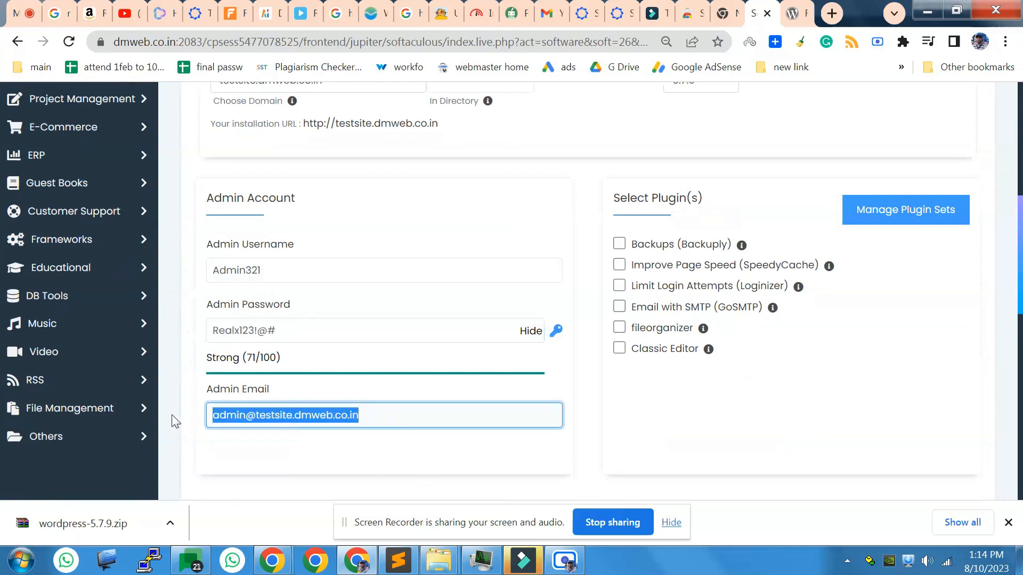
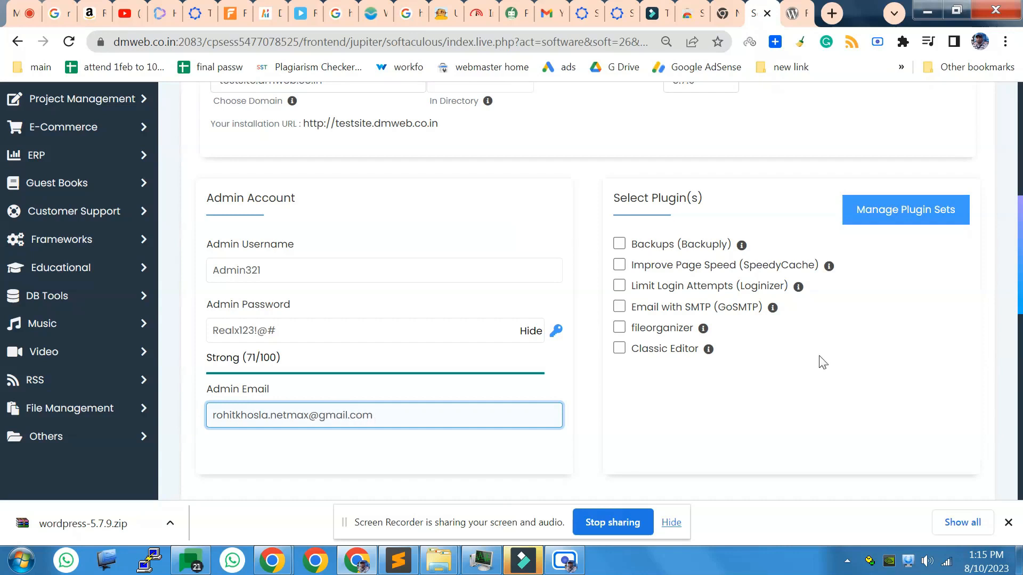
click(820, 383)
scroll(820, 397, down, 3)
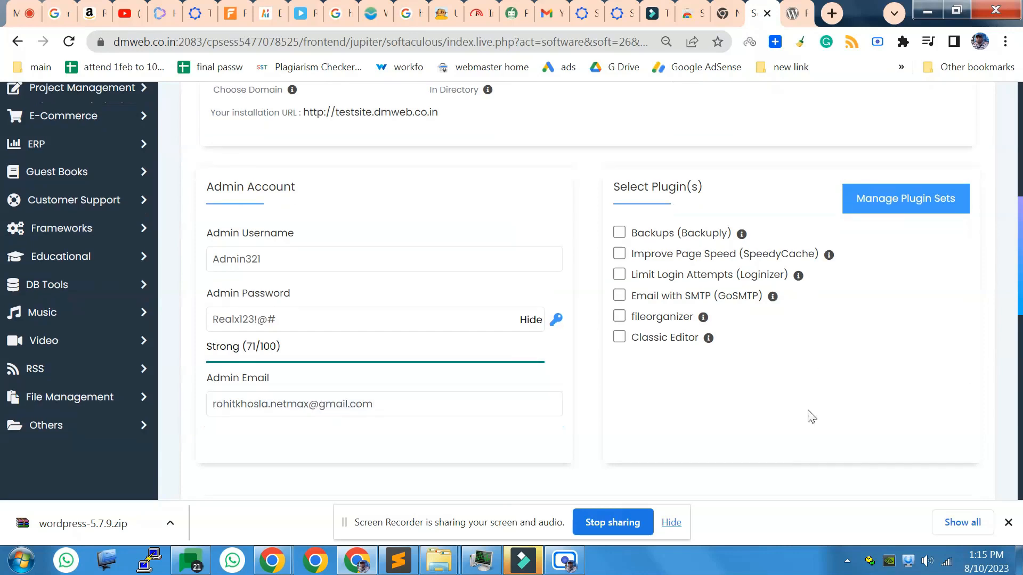
scroll(820, 397, down, 7)
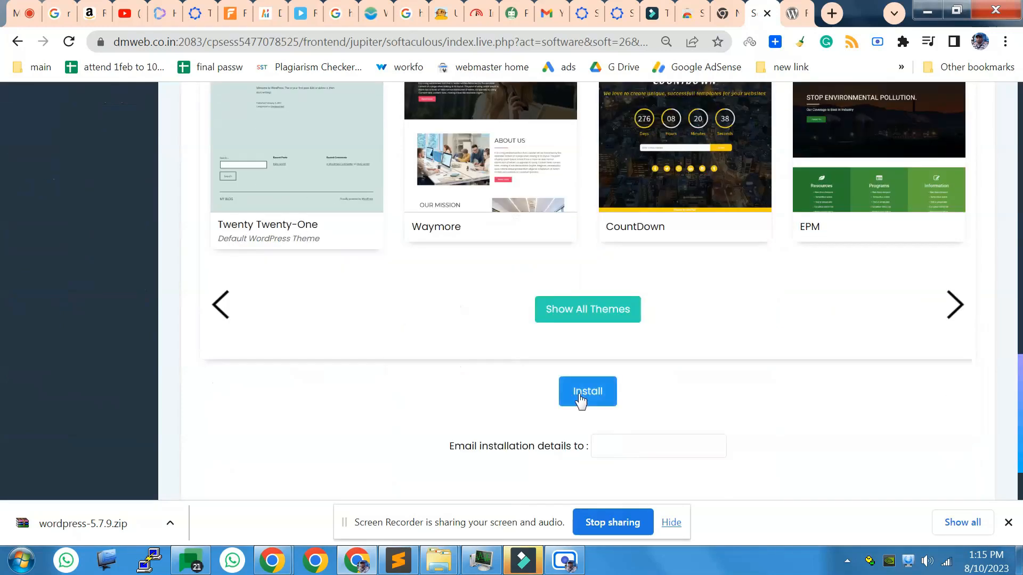
click(581, 400)
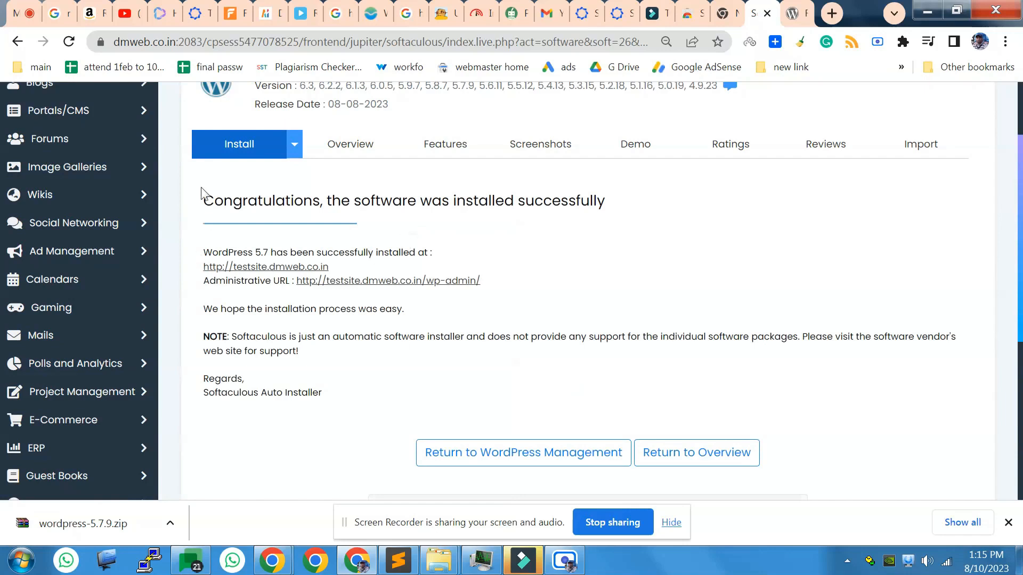
drag(198, 206, 607, 205)
scroll(648, 240, up, 3)
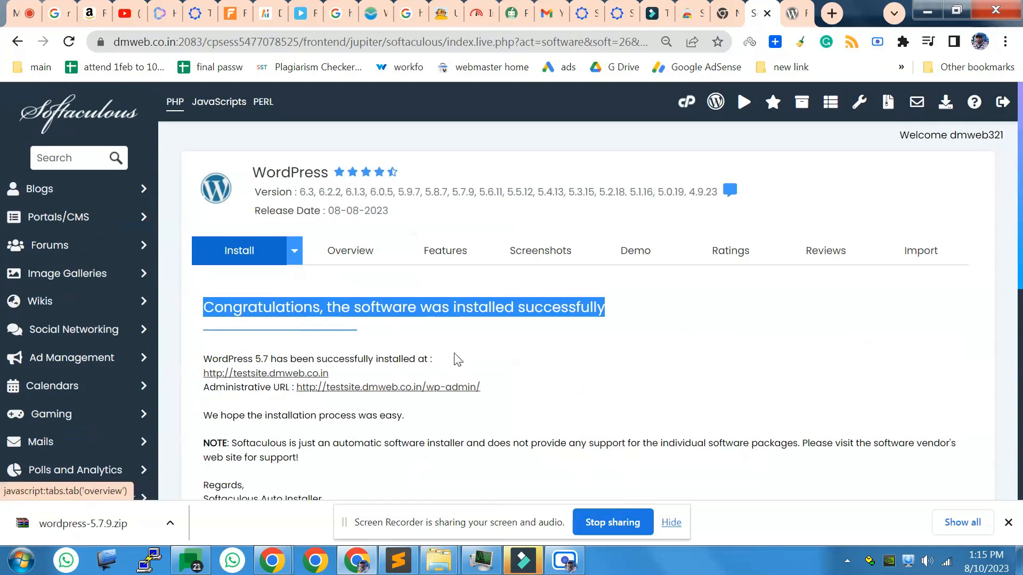
right_click(263, 372)
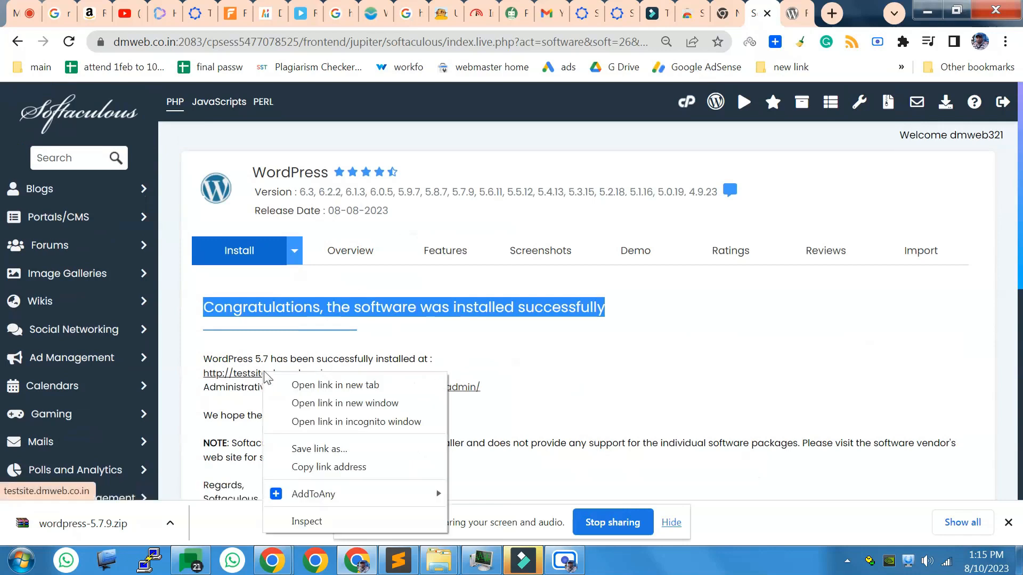
- Open the new blog in its own tab and scroll through the Hello world! post
click(301, 381)
click(765, 12)
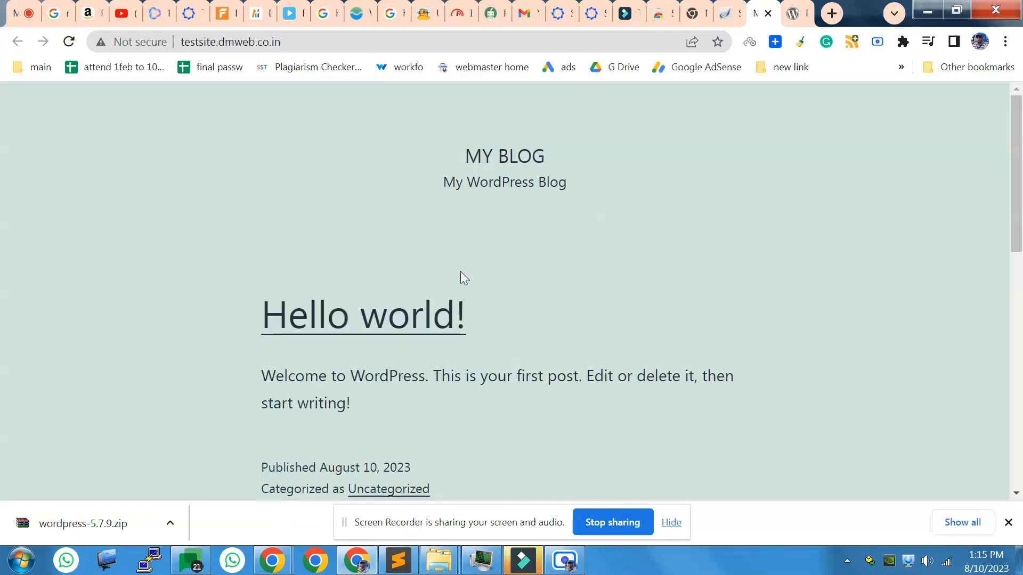
scroll(450, 226, down, 10)
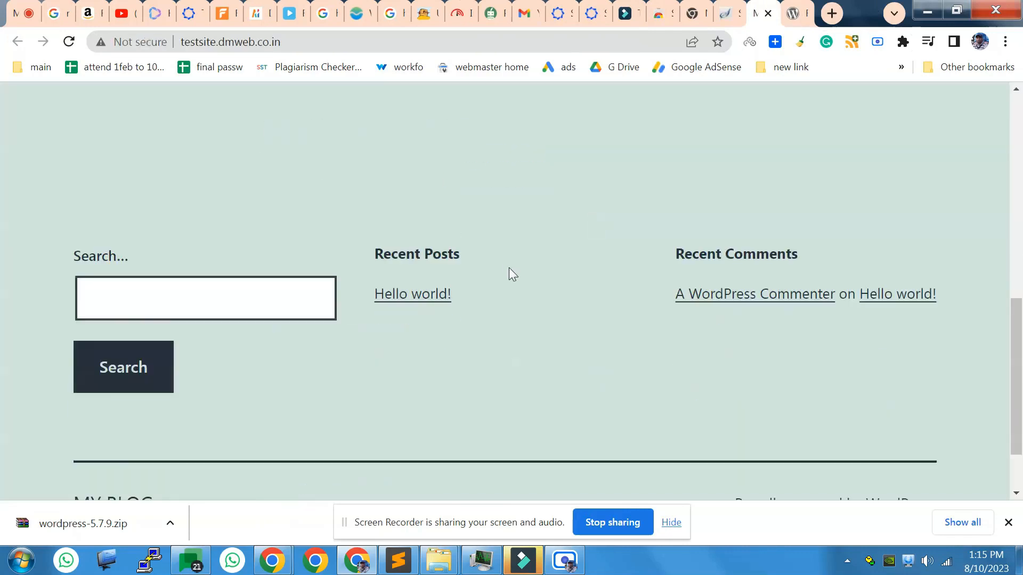
scroll(509, 267, up, 10)
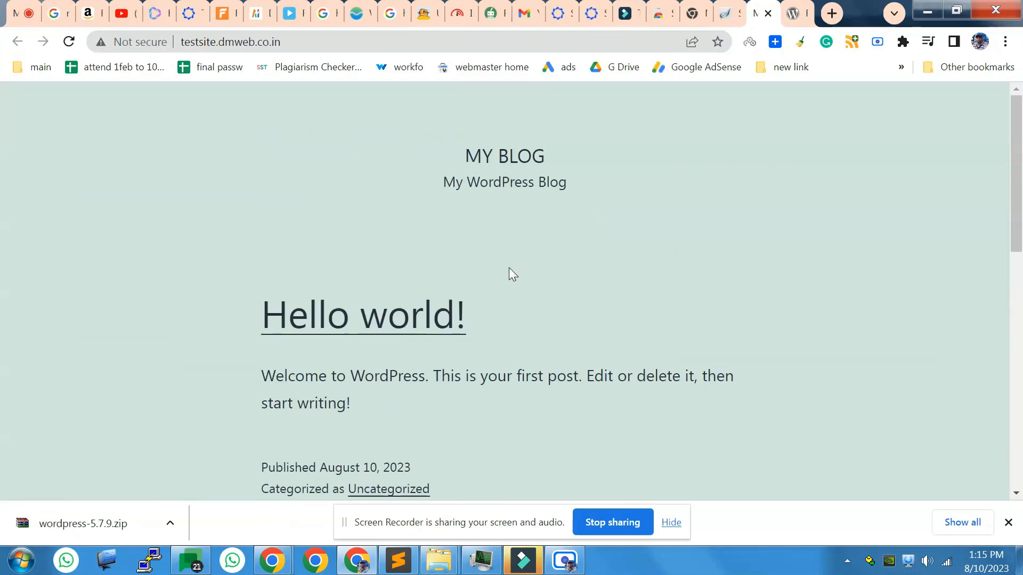
- Highlight the MY BLOG title and tagline, then go back to the Softaculous success page
drag(572, 184, 447, 142)
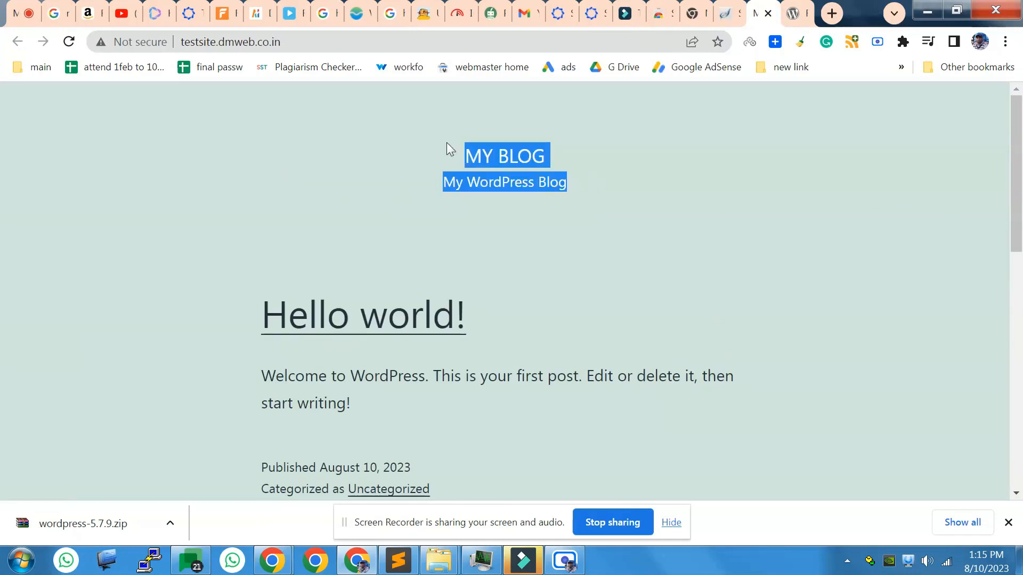
scroll(613, 266, down, 10)
scroll(613, 265, up, 9)
scroll(607, 263, down, 10)
scroll(606, 216, up, 8)
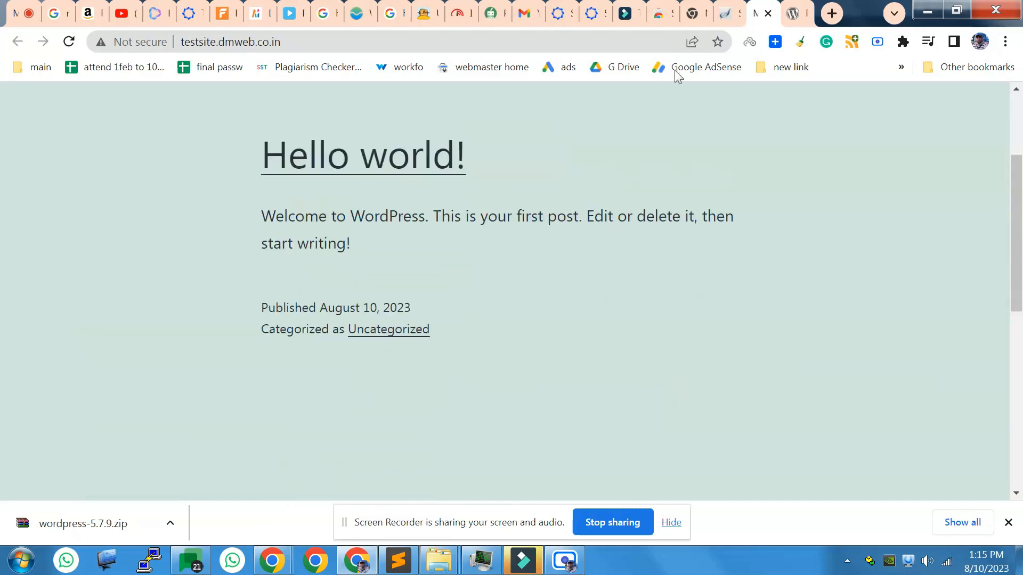
click(727, 13)
- Open the Administrative URL in a new tab and view the dashboard's web address
click(482, 402)
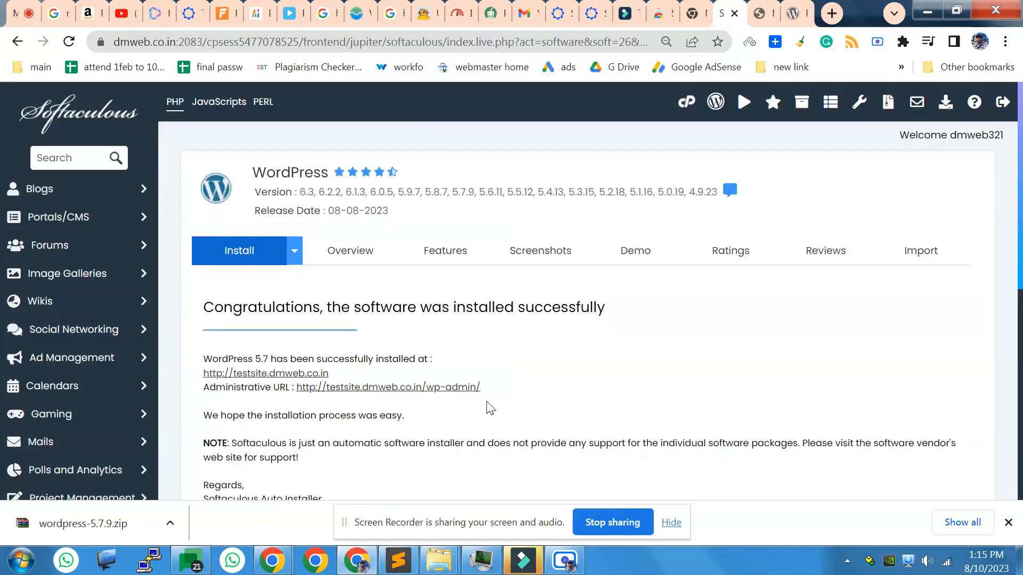
right_click(418, 393)
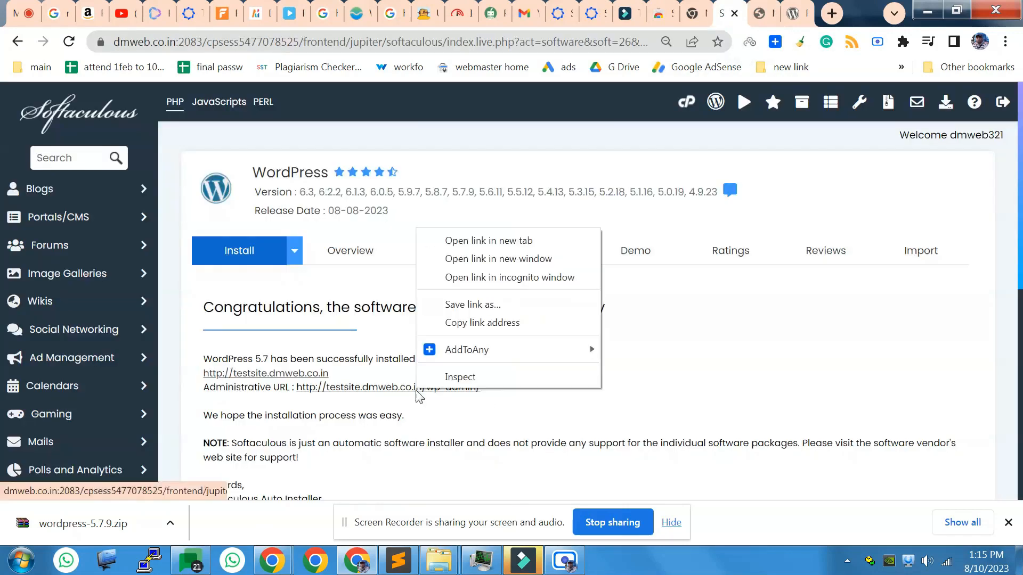
click(494, 243)
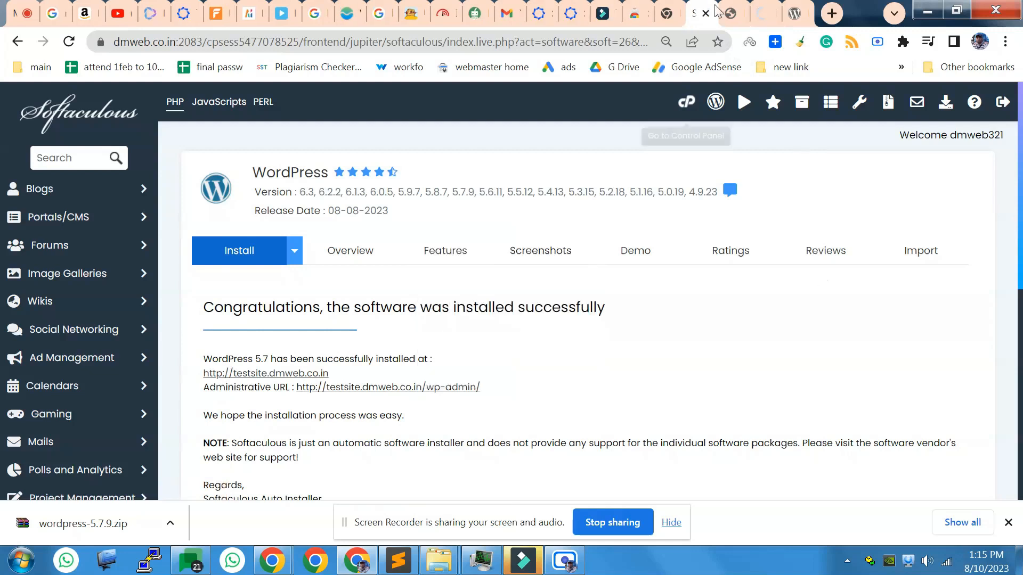
click(760, 19)
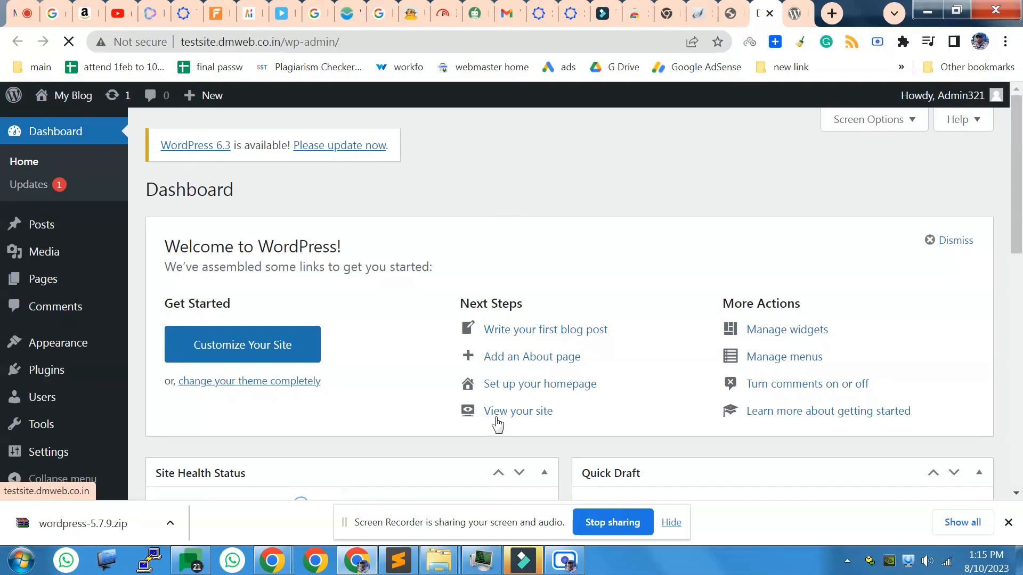
drag(373, 41, 196, 55)
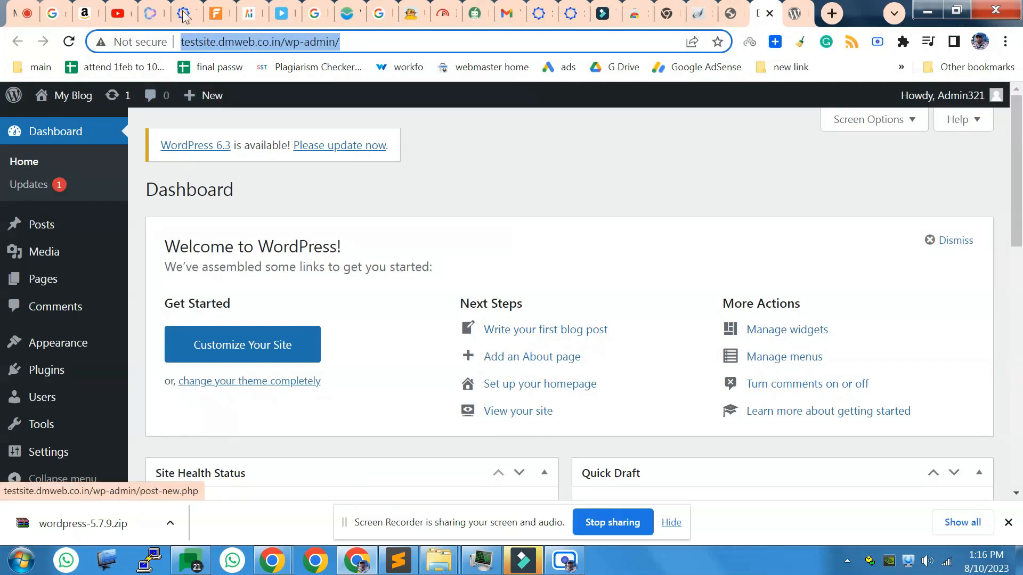
click(187, 41)
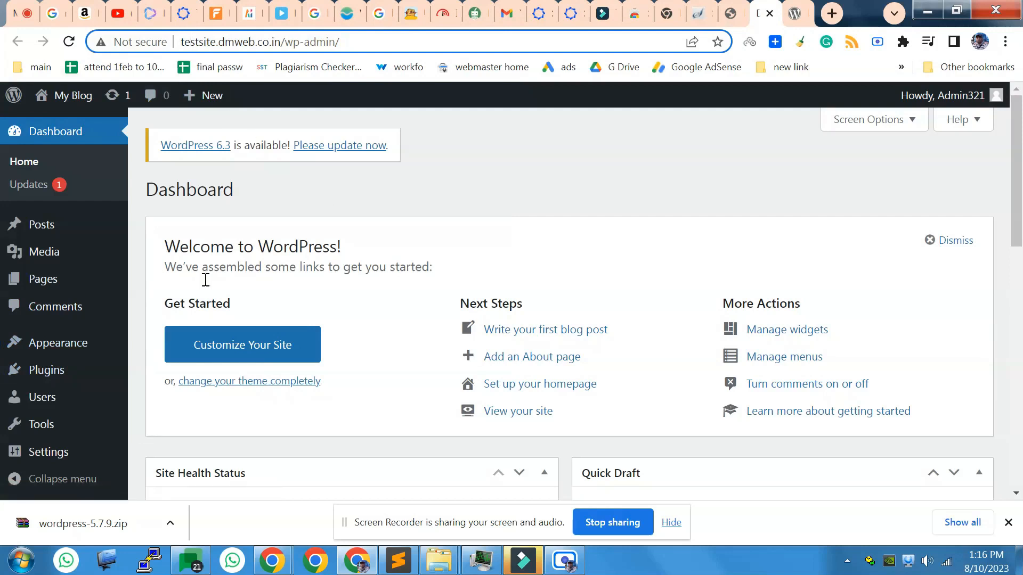
click(134, 334)
- Go to Settings > General in the WordPress admin sidebar
scroll(135, 335, down, 3)
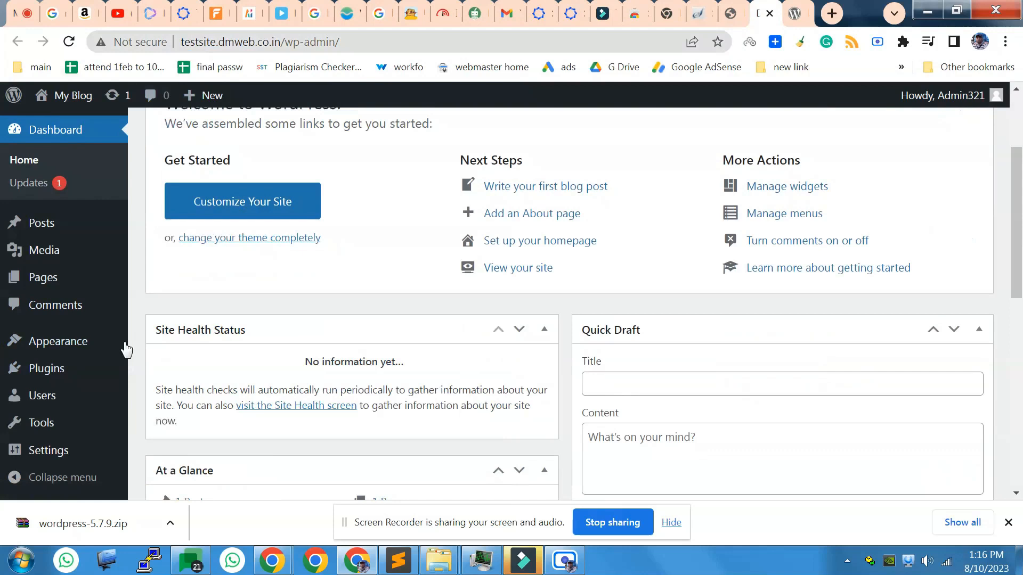
mouse_move(32, 437)
mouse_move(51, 454)
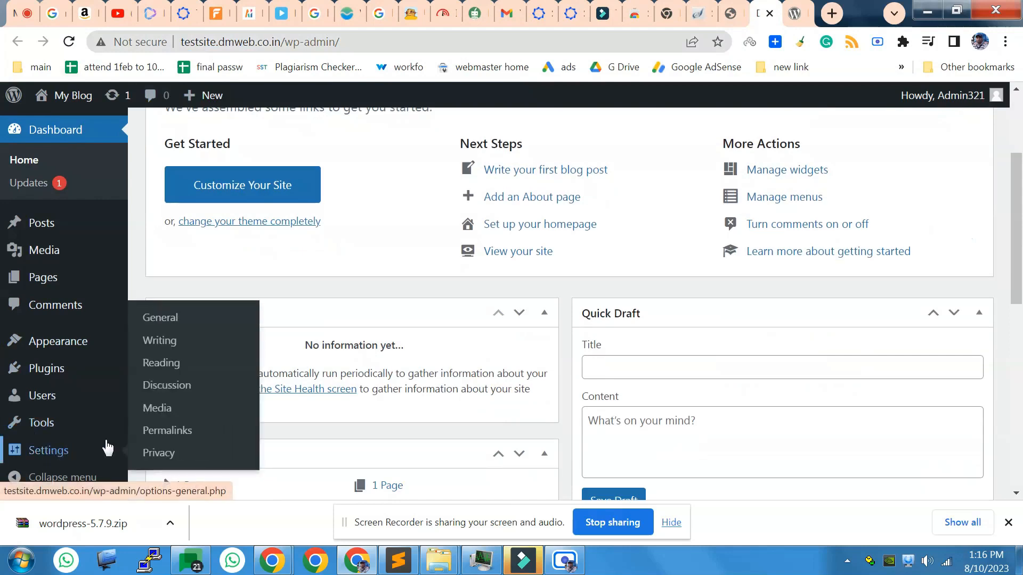
click(184, 325)
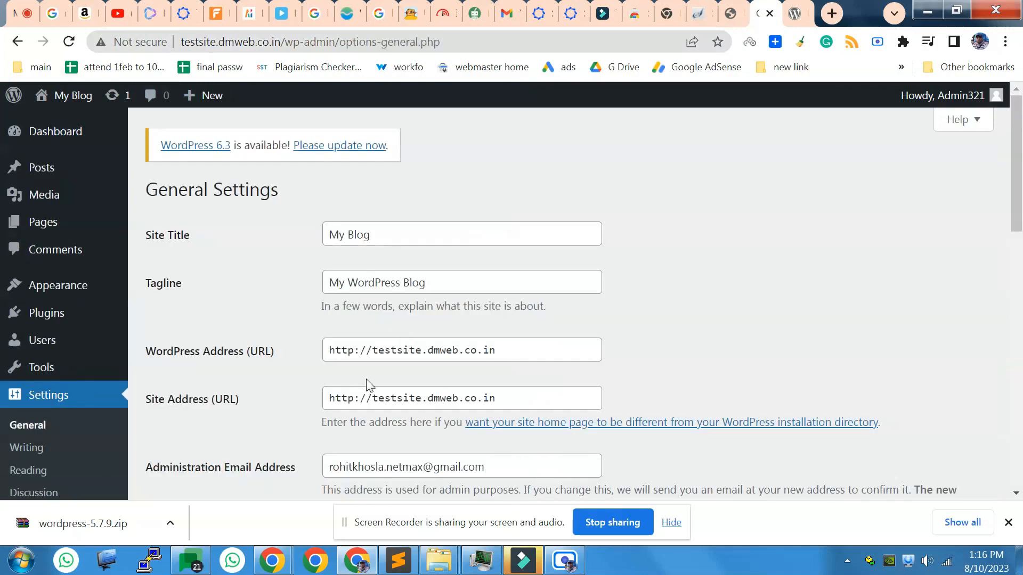
- Change the WordPress Address and Site Address URLs from http to https
click(353, 354)
text(s)
click(353, 398)
text(s)
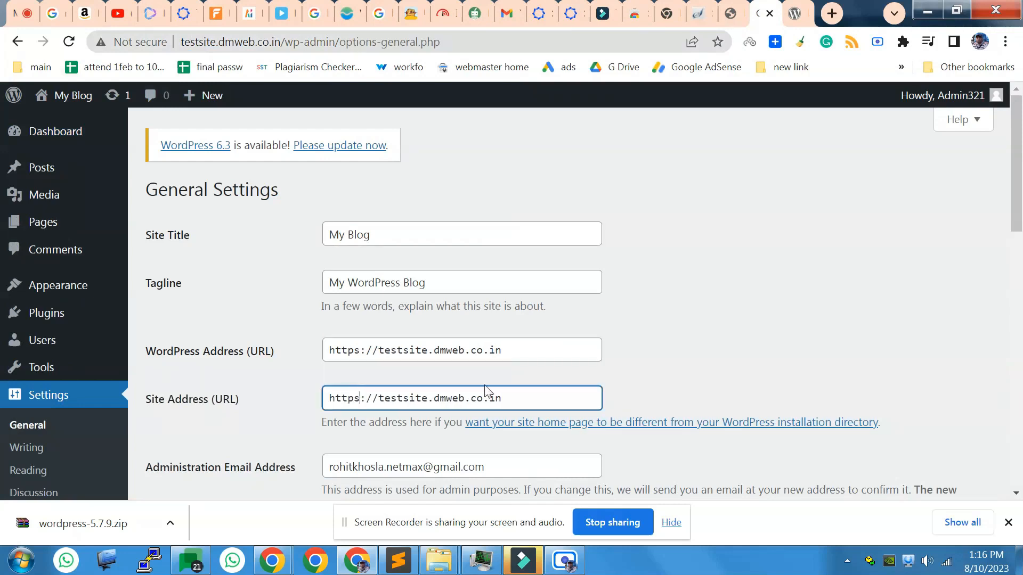
click(257, 440)
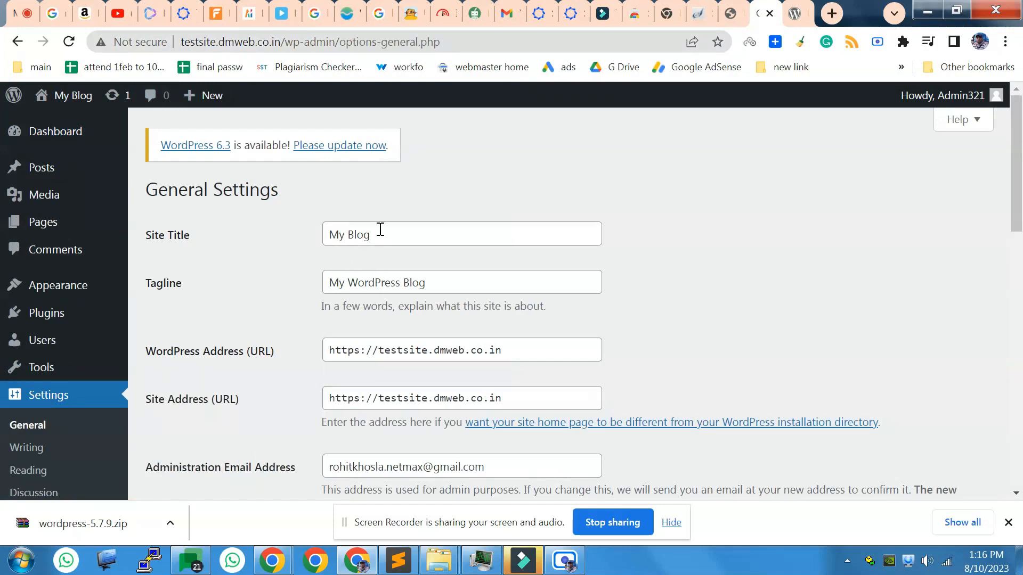
- Set site title 'Wordpress TesT blog' and tagline 'Wordpress Site', then save changes
drag(379, 229, 269, 235)
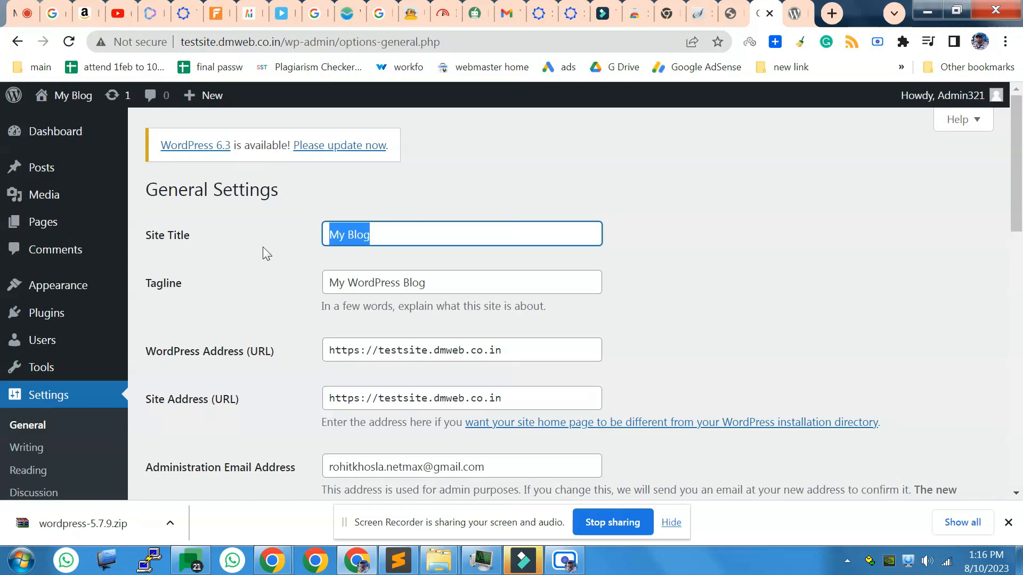
text(Wordp)
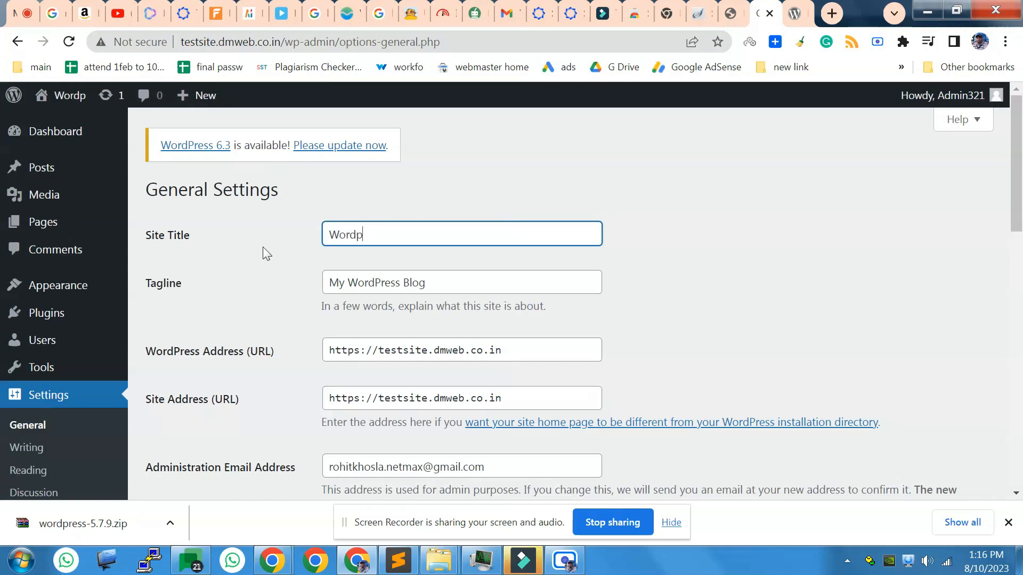
text(ress Tesdt)
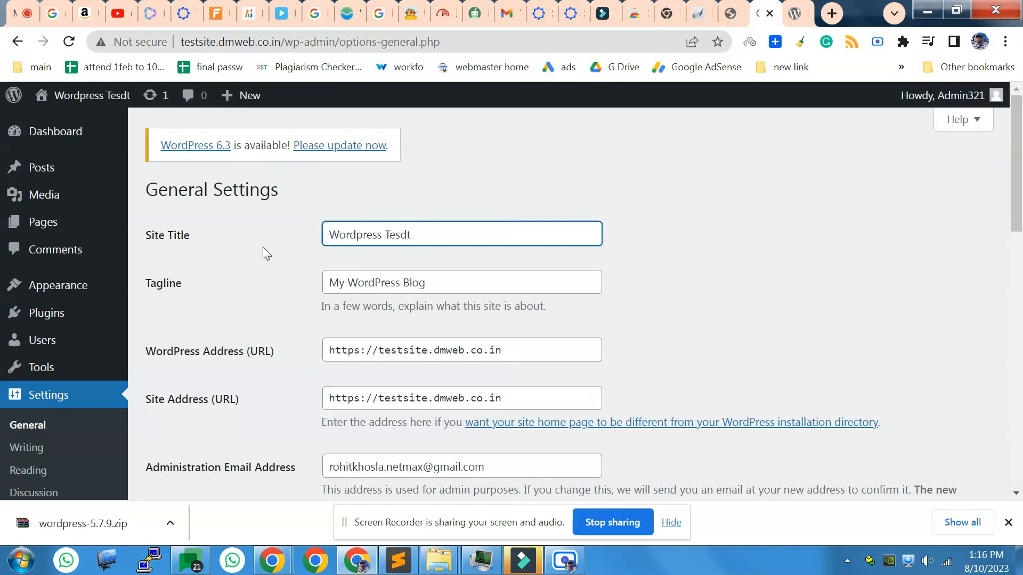
key(BackSpace)
key(BackSpace)
text(T blog)
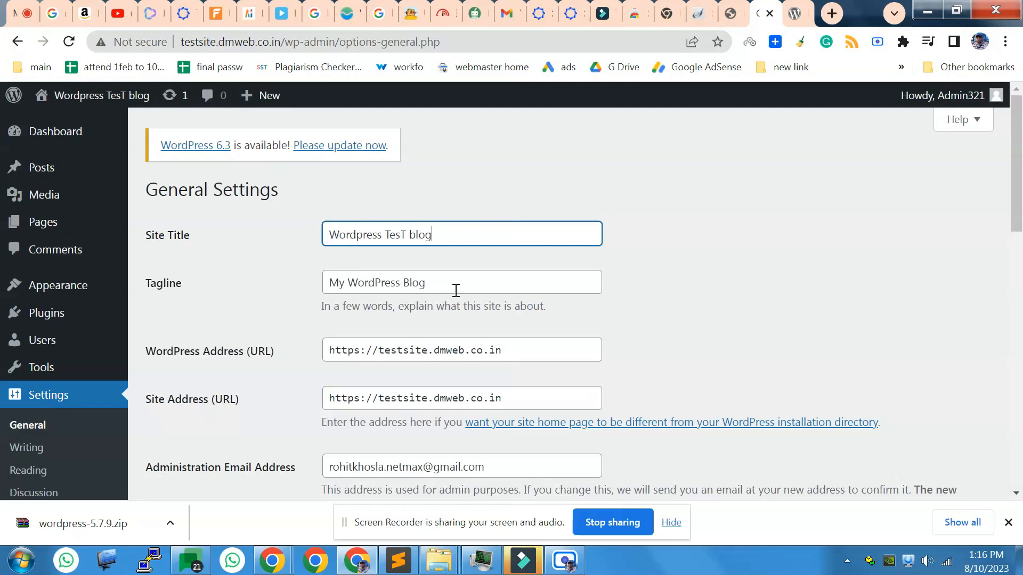
drag(456, 291, 216, 300)
text(Wordpress)
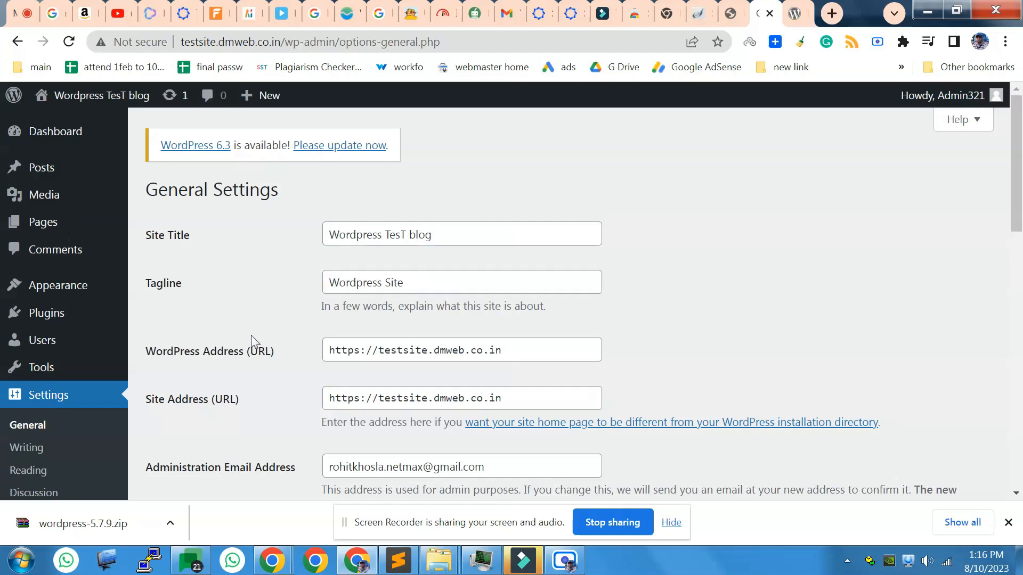
scroll(253, 345, down, 7)
scroll(255, 354, down, 8)
click(181, 418)
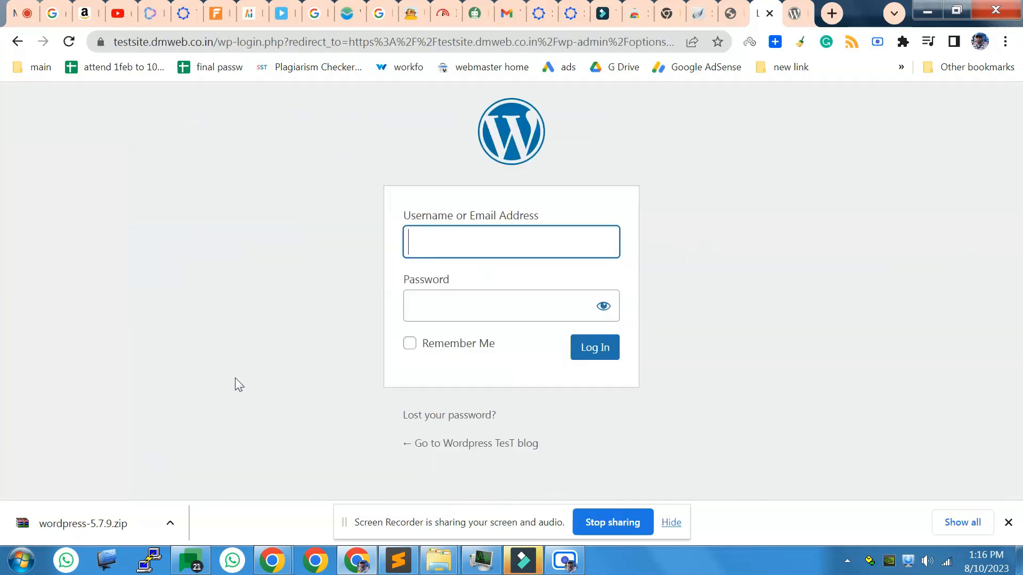
- Log in on wp-login with the admin username and password, which is rejected as incorrect
click(479, 241)
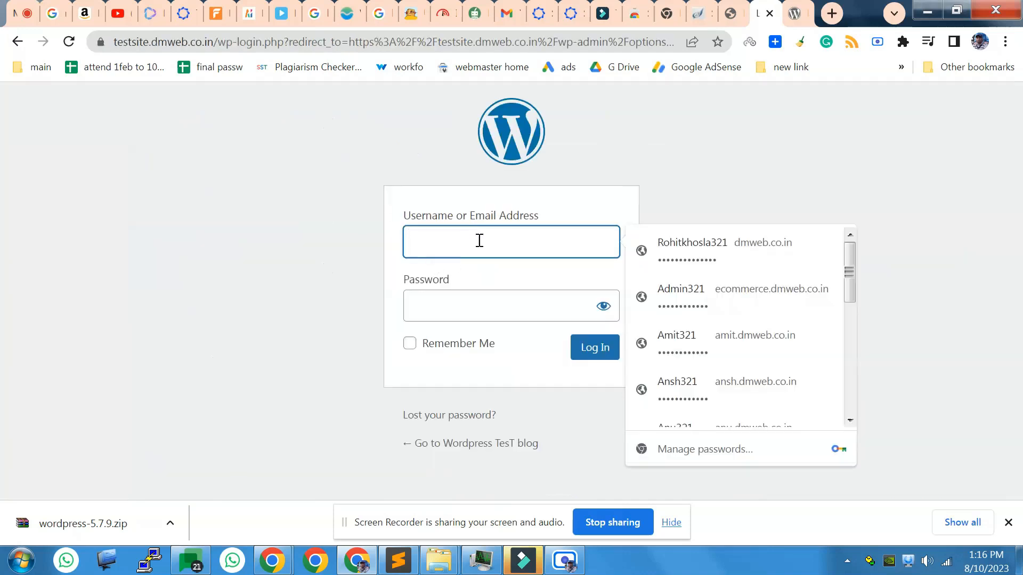
click(457, 301)
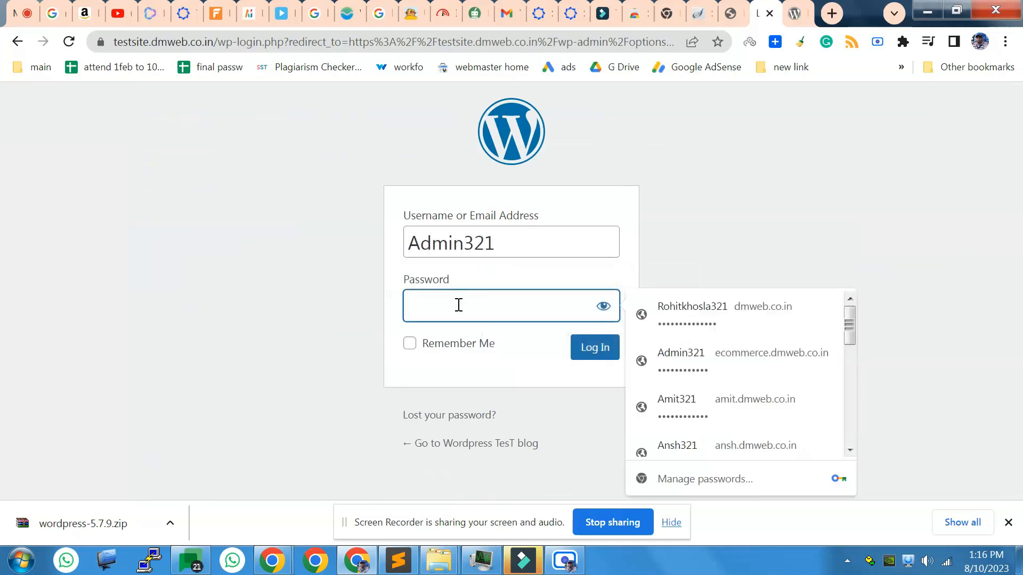
text(••)
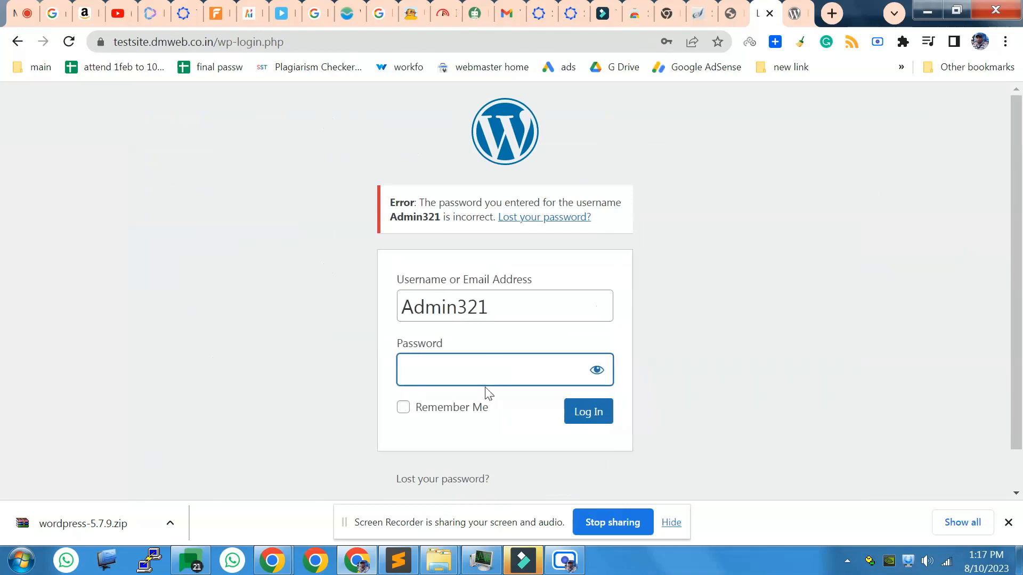
text(••••)
key(Return)
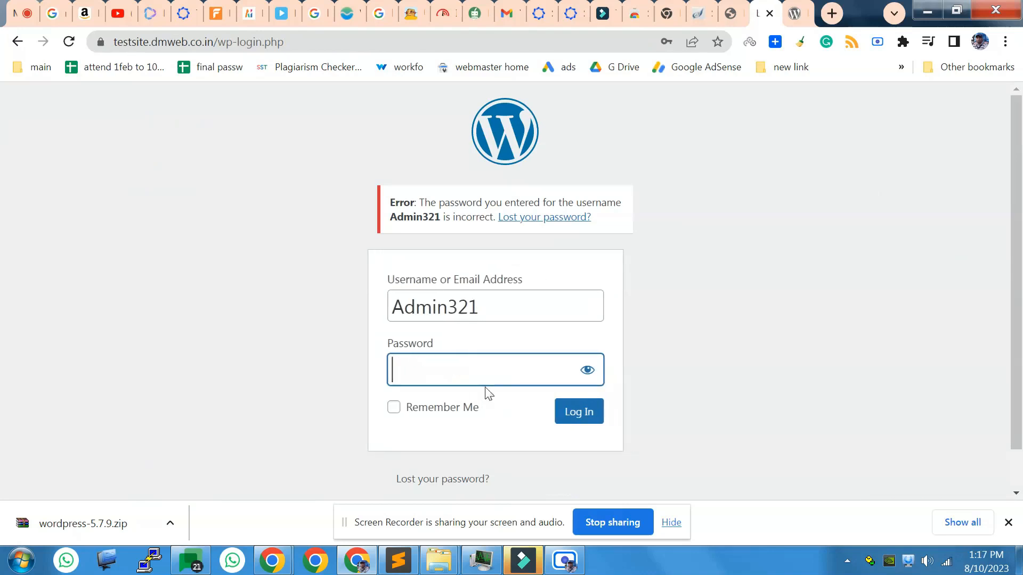
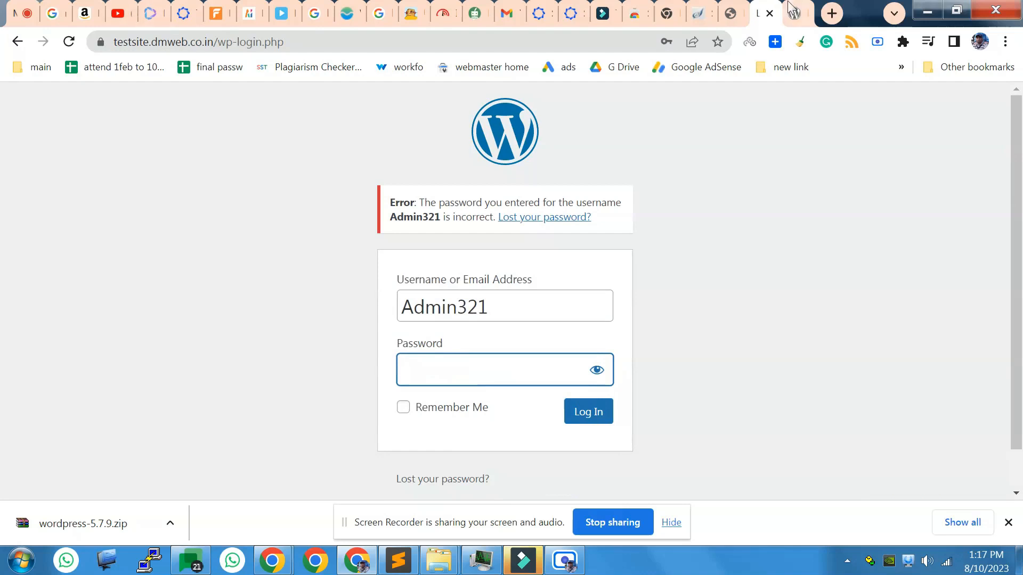
- Preview the new site's front page, then go to the admin login page
click(731, 17)
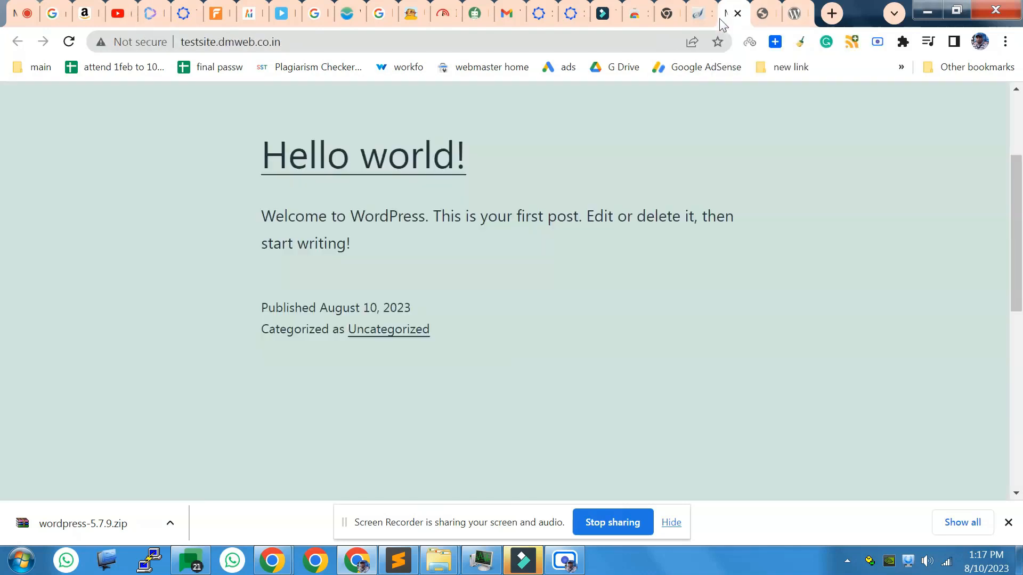
click(696, 16)
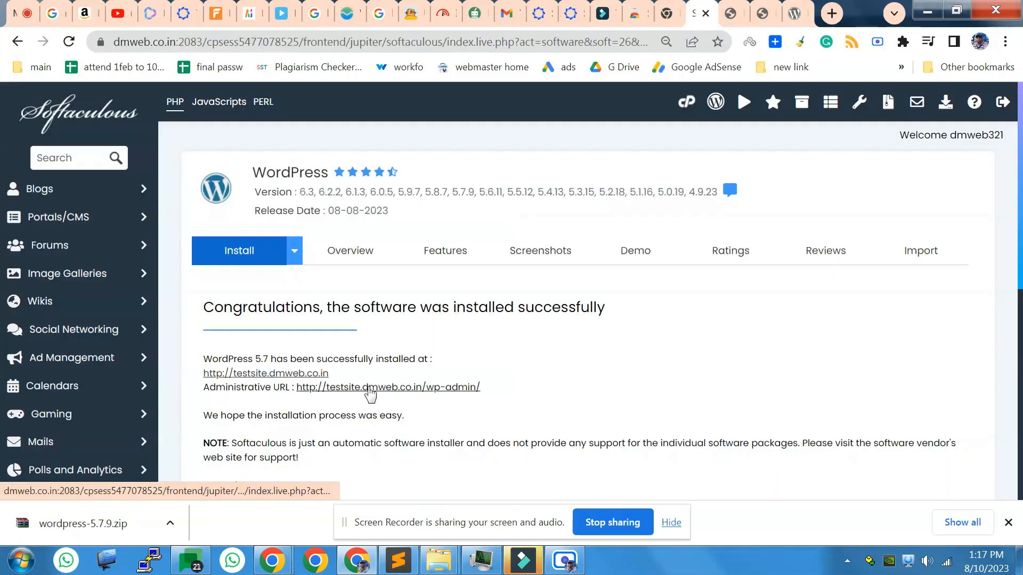
click(367, 387)
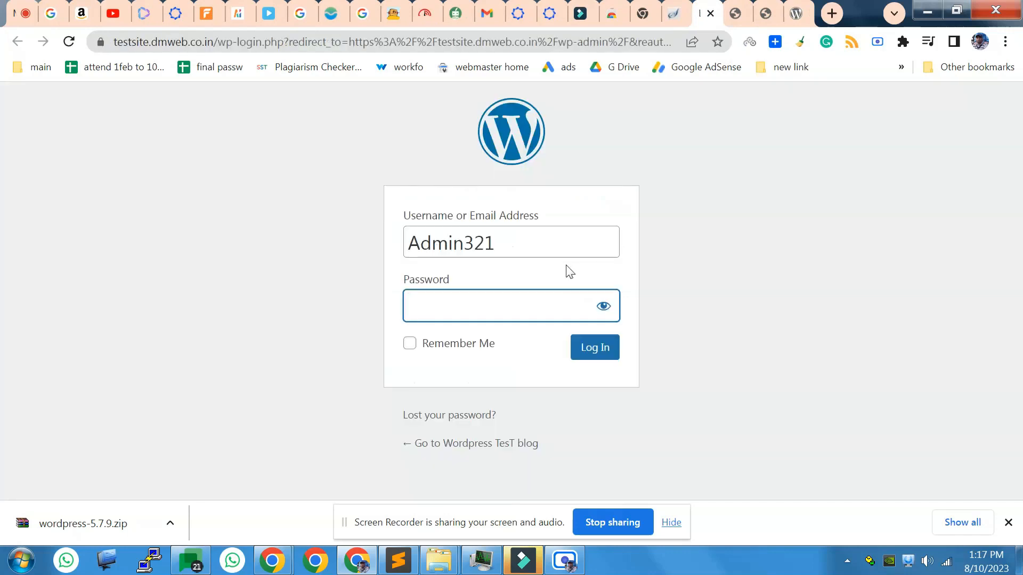
- Log in with the admin password, save it in Chrome, and view the installed themes
click(574, 306)
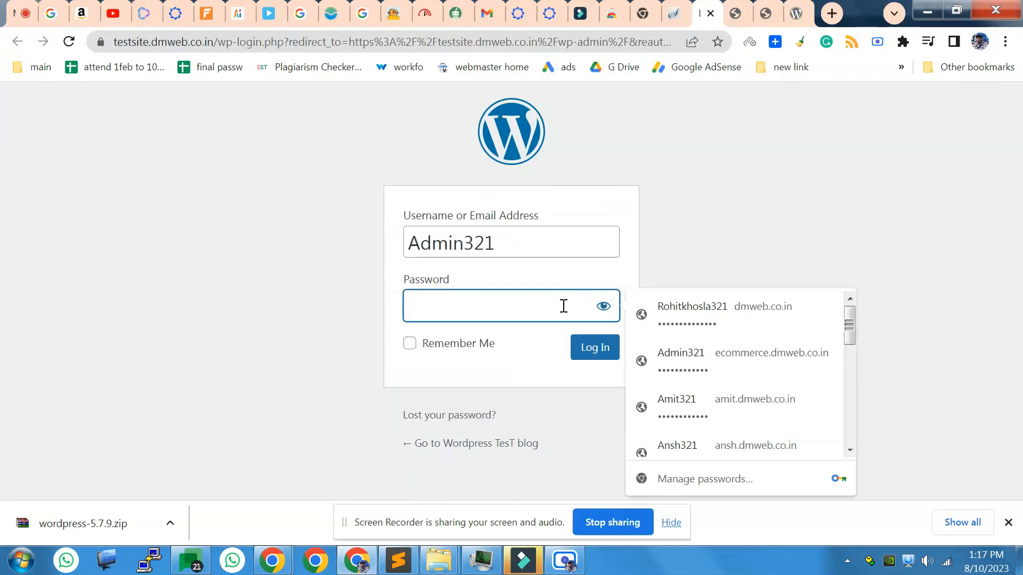
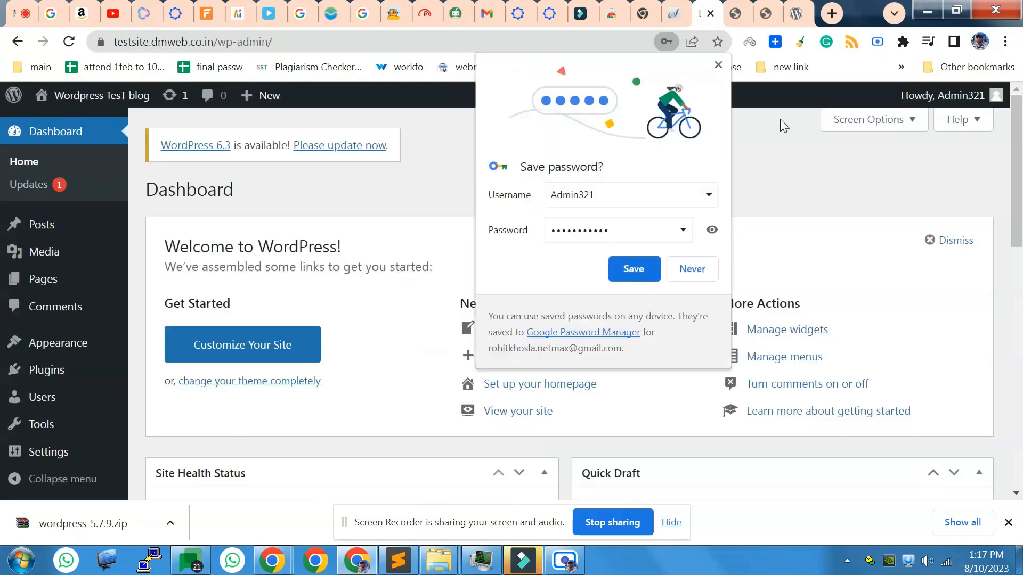
click(632, 272)
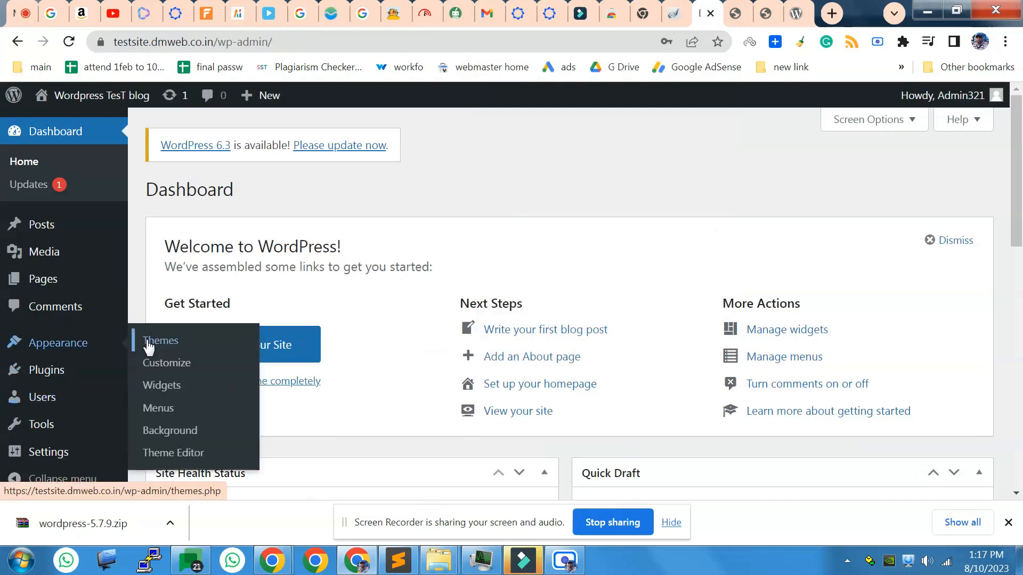
mouse_move(95, 349)
click(192, 342)
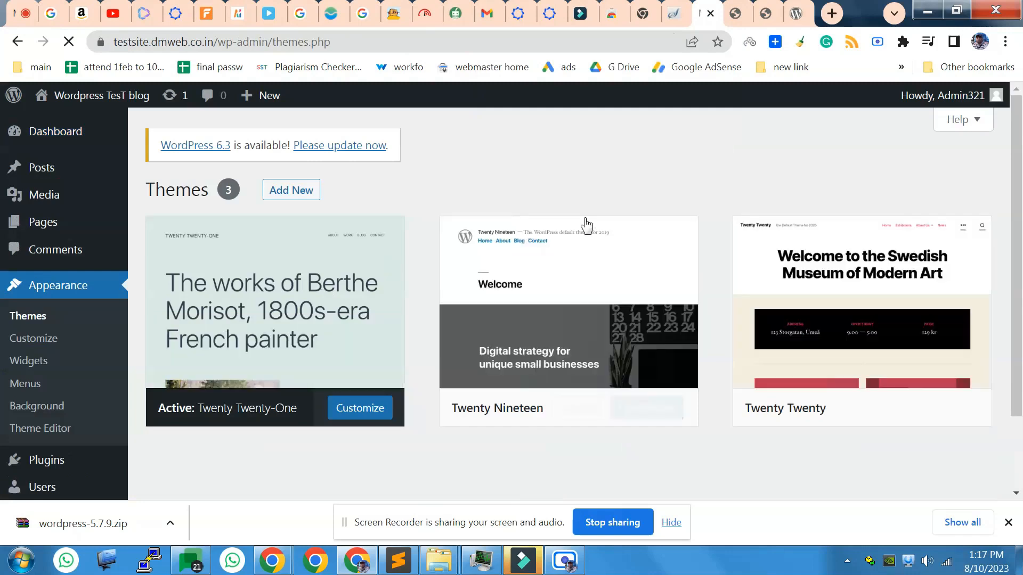
- Browse the Add Themes catalogue to find the Nexter theme
click(302, 195)
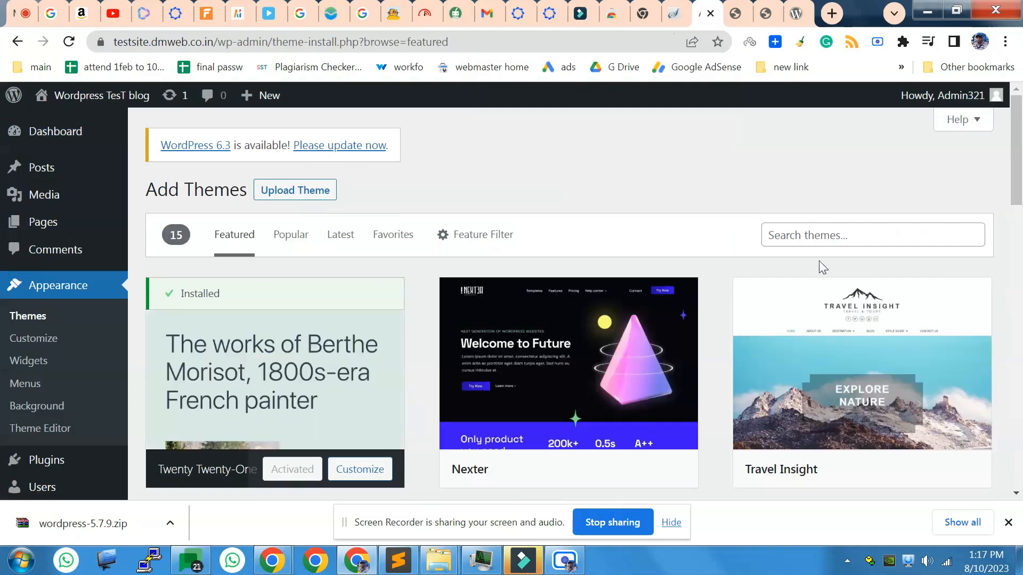
mouse_move(582, 319)
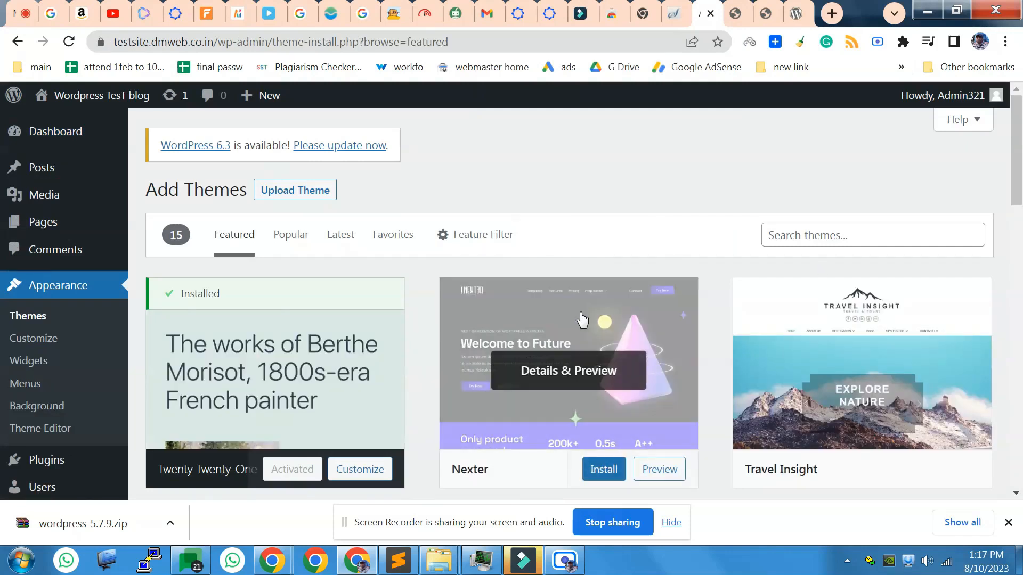
scroll(528, 330, down, 1)
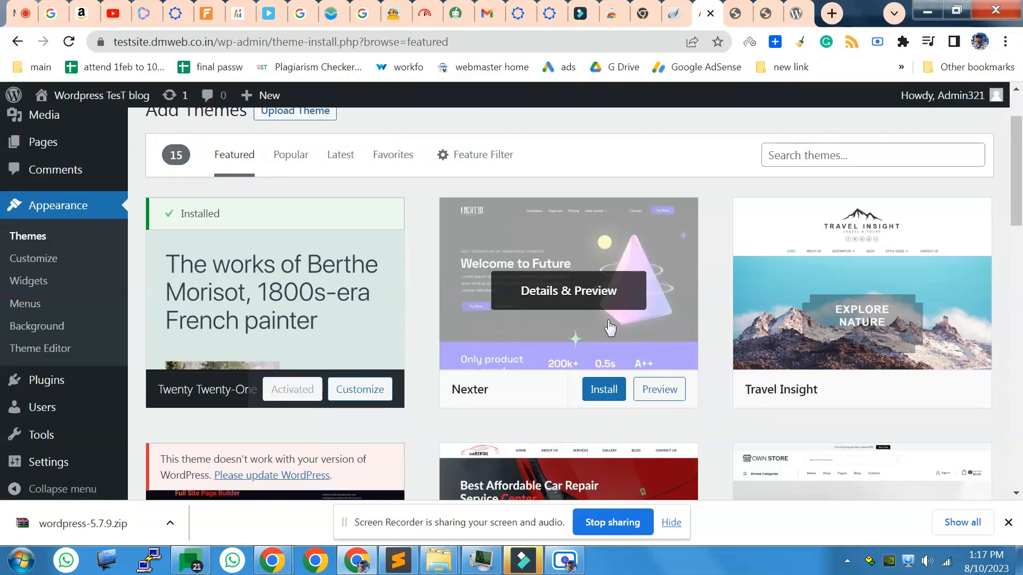
scroll(548, 336, down, 3)
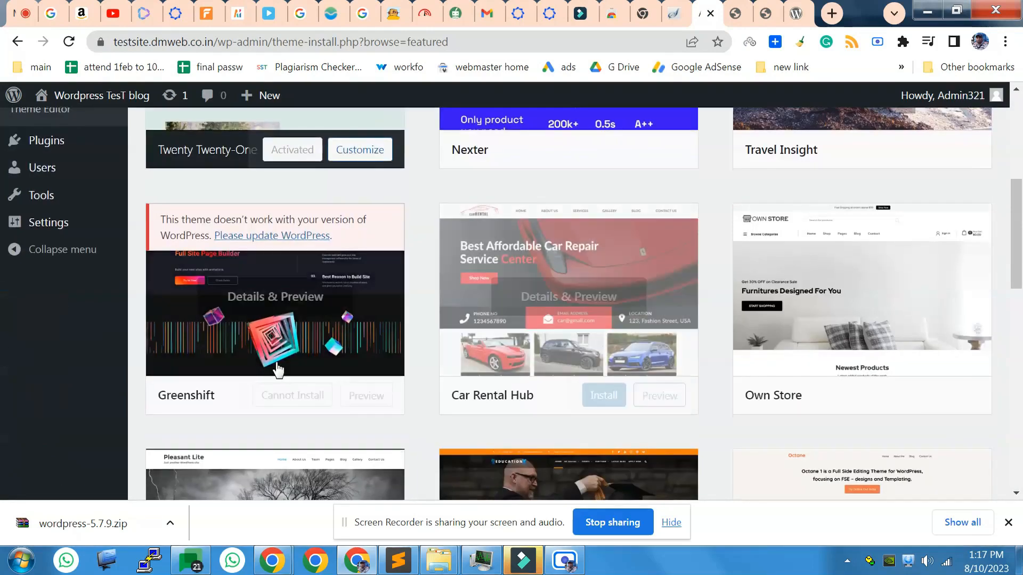
scroll(450, 338, down, 3)
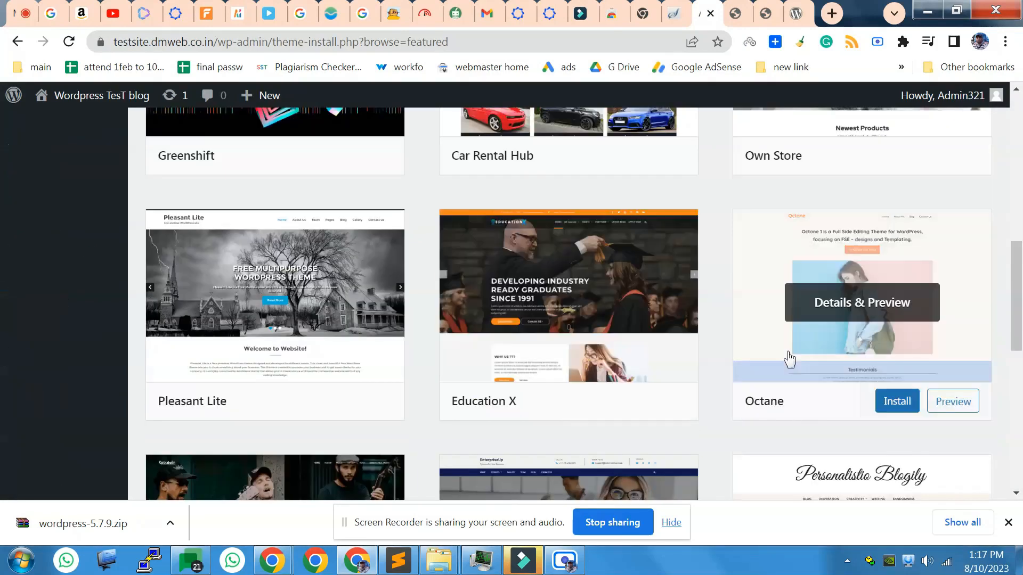
scroll(610, 336, down, 3)
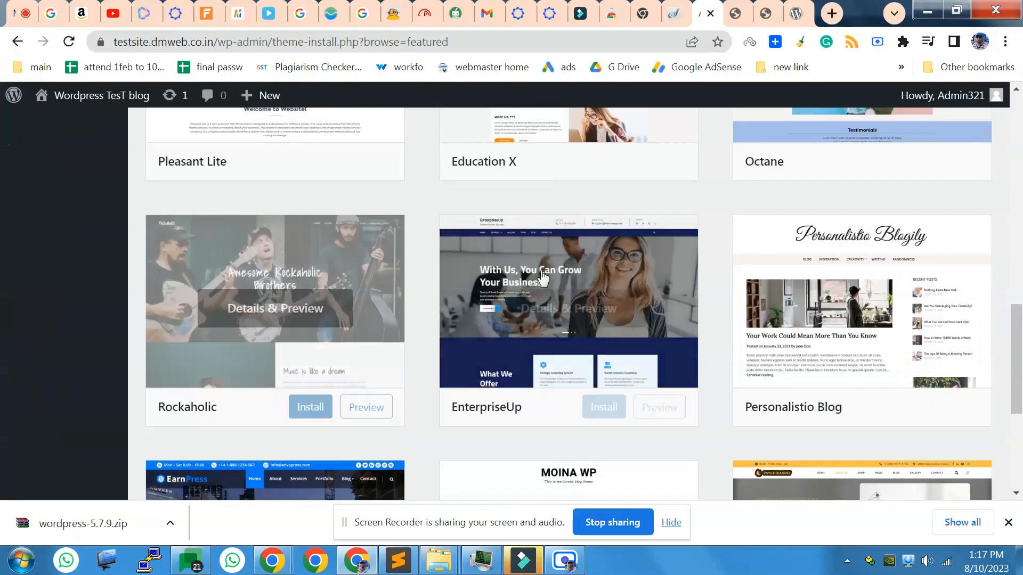
scroll(542, 276, down, 3)
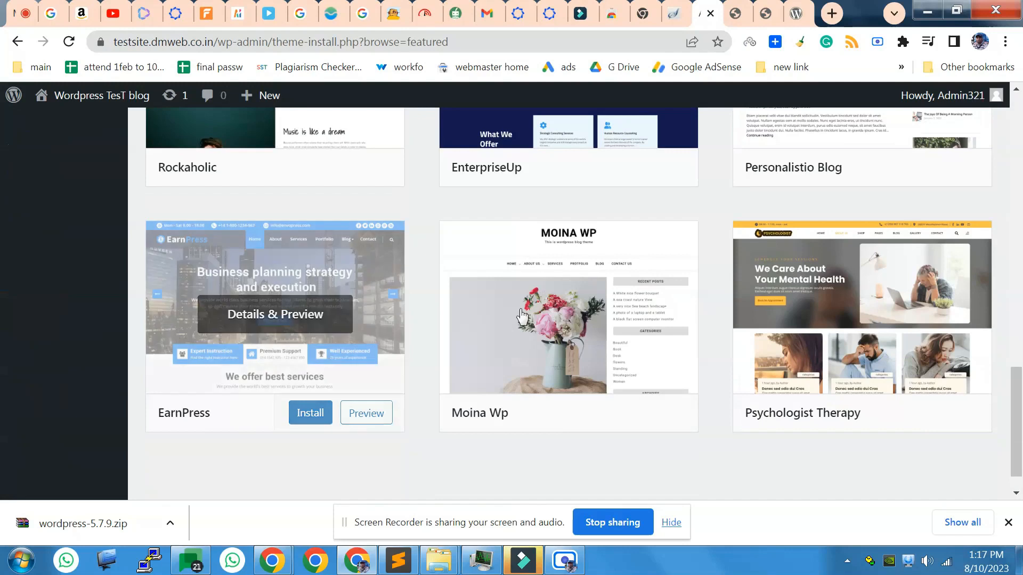
scroll(680, 360, down, 1)
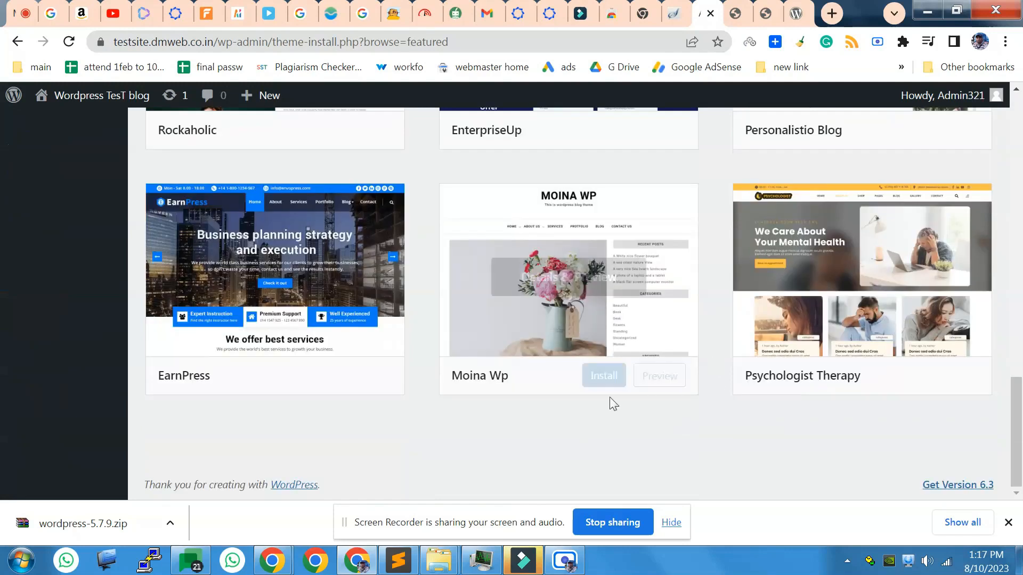
scroll(609, 397, up, 20)
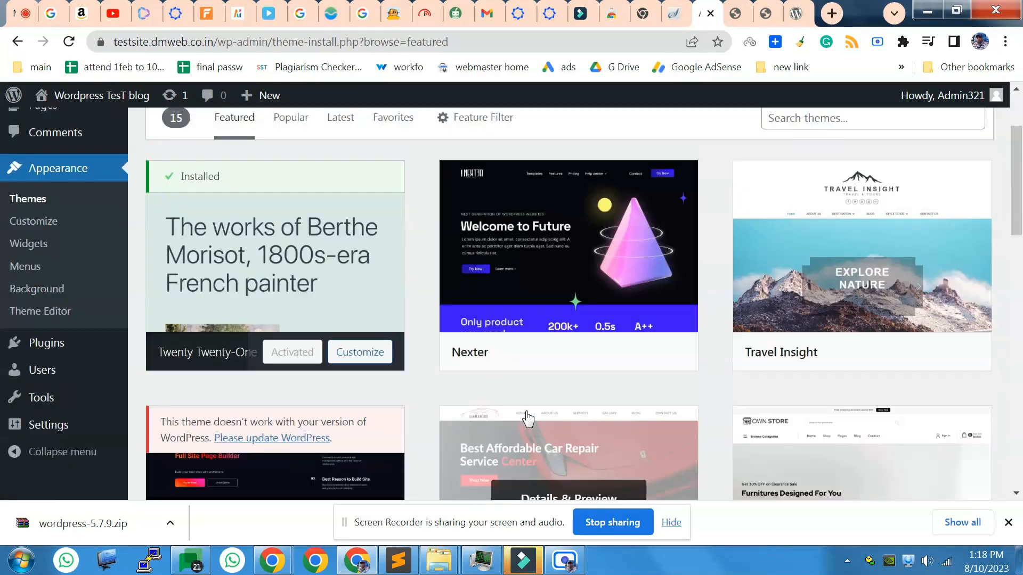
- Install and activate Nexter, and start installing the recommended Nexter Extension plugin
mouse_move(594, 293)
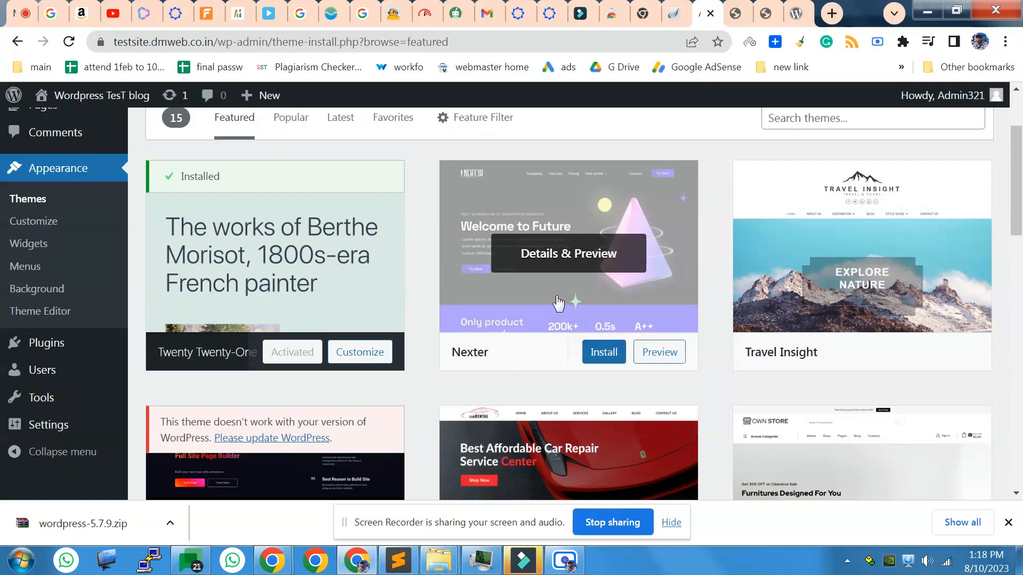
click(597, 354)
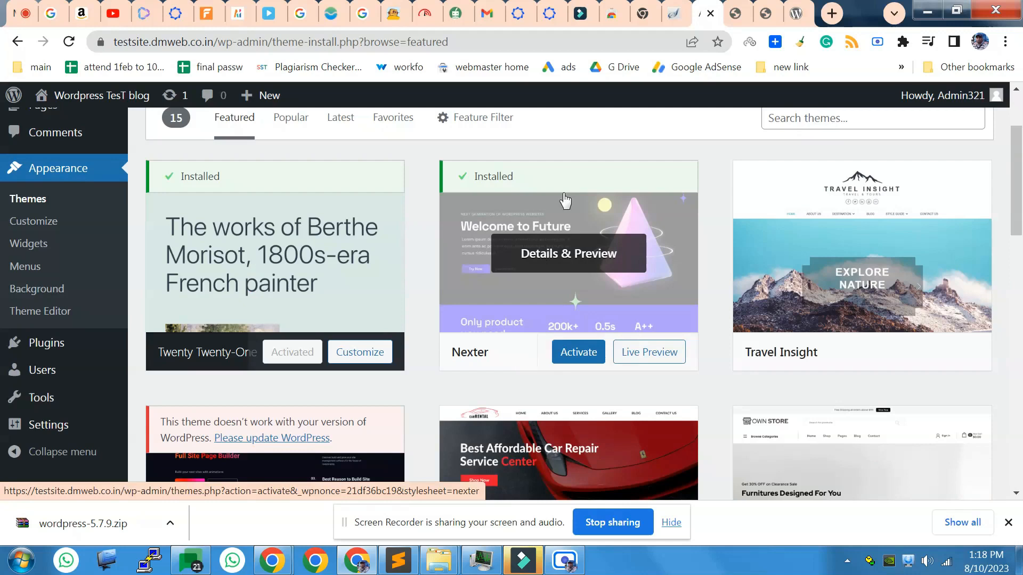
click(586, 355)
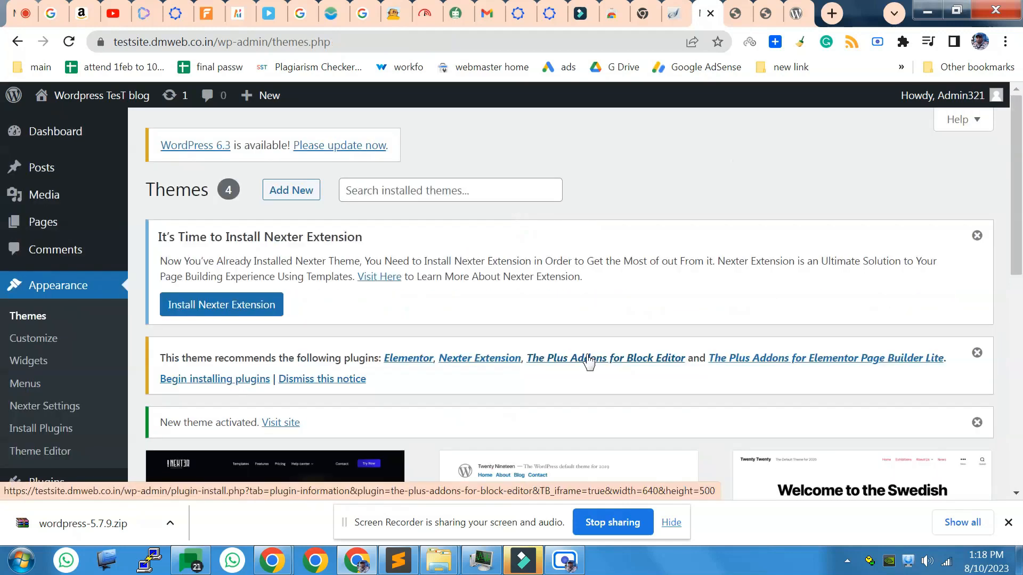
click(274, 305)
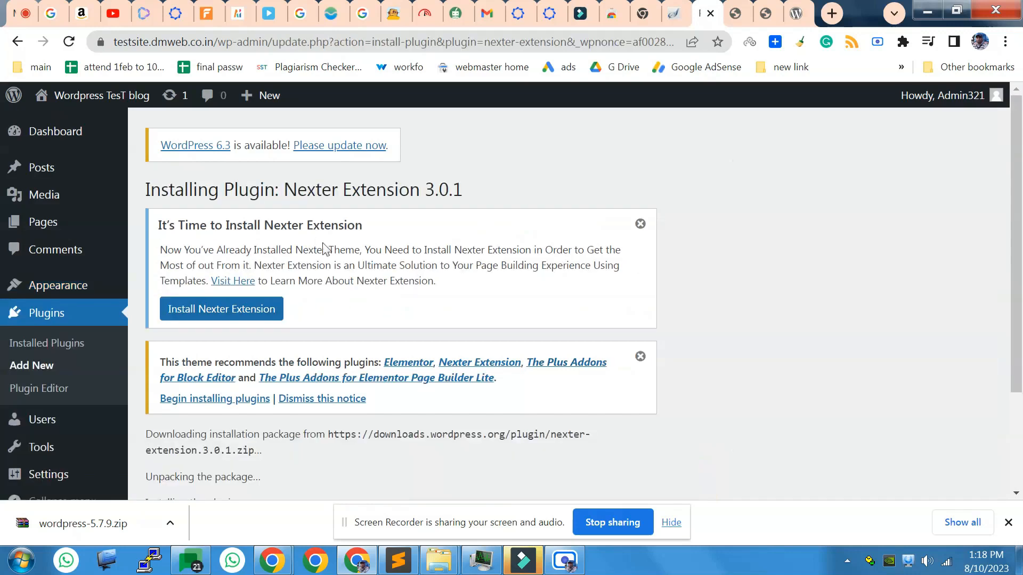
- Install and activate Nexter Extension, then review the Installed Plugins list
click(218, 316)
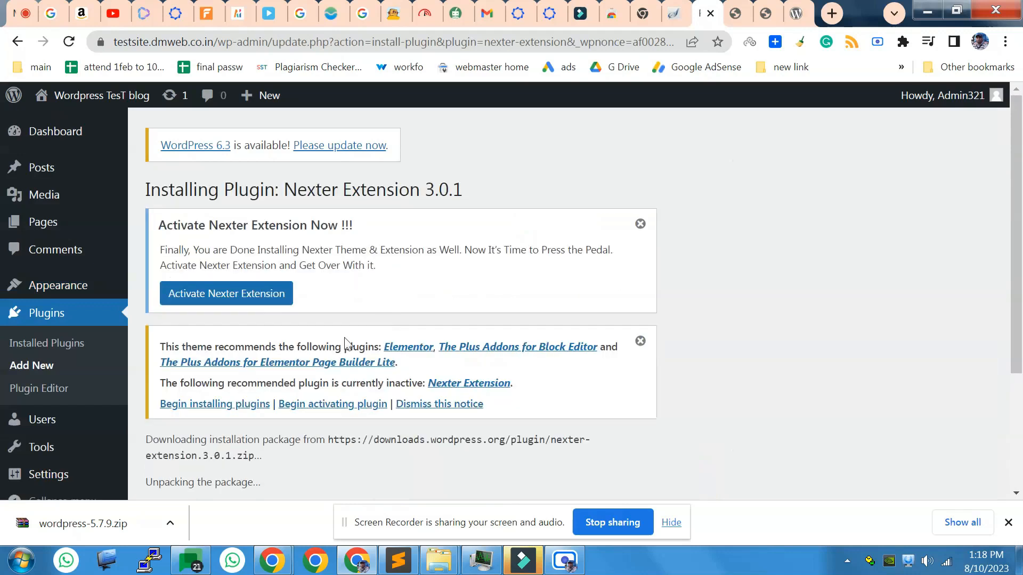
click(253, 295)
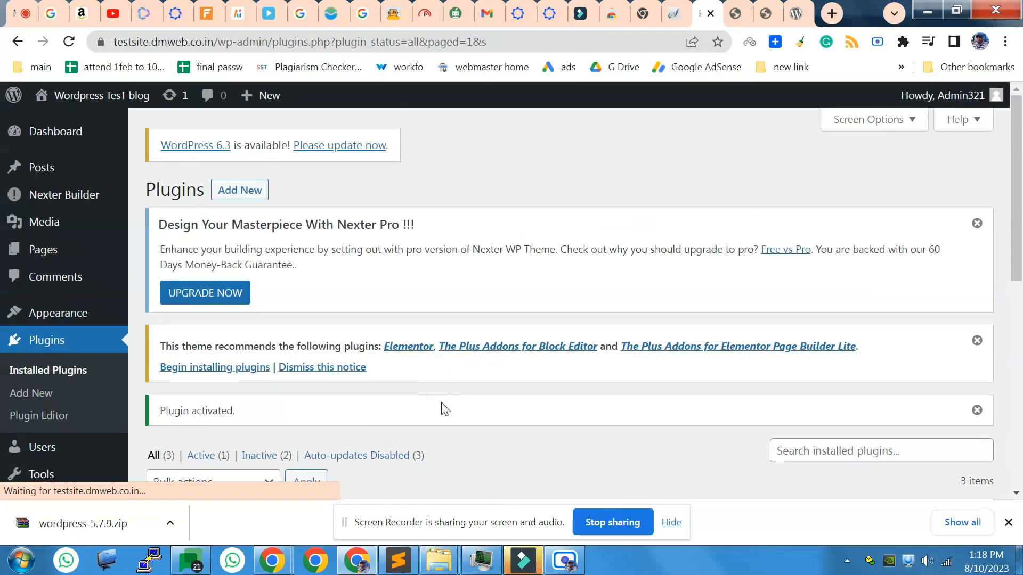
scroll(443, 410, down, 4)
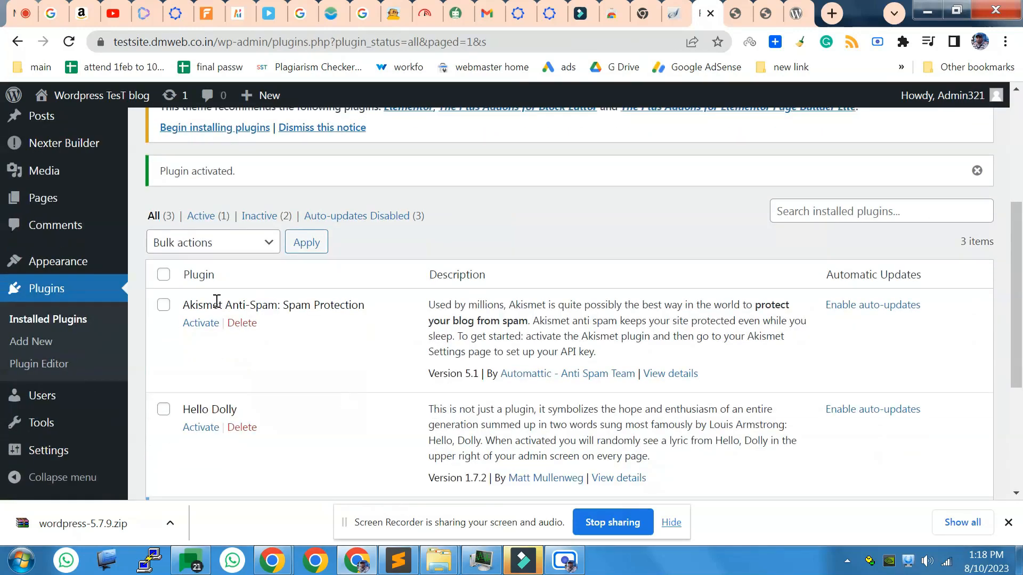
drag(366, 312, 182, 304)
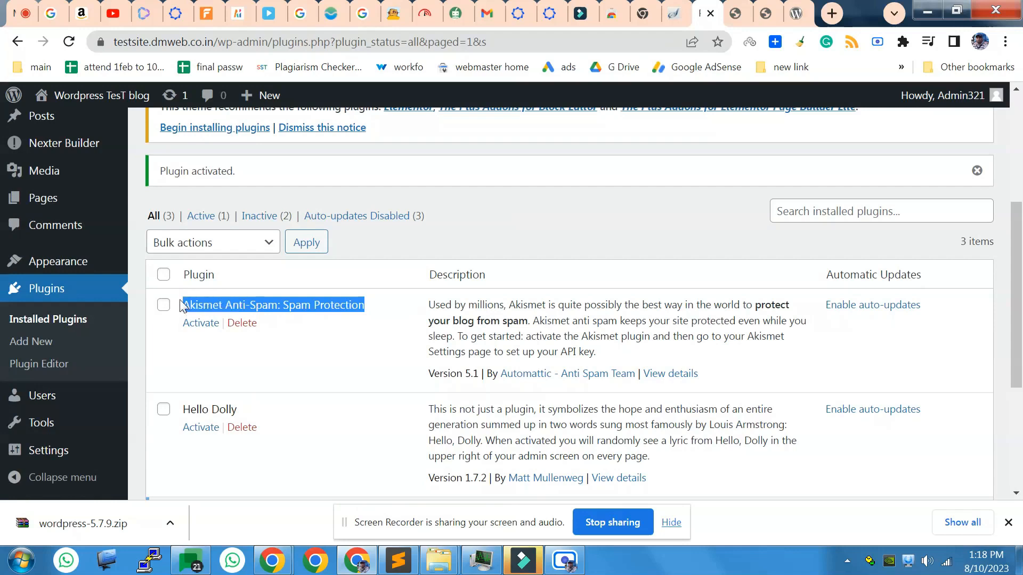
- Delete the unused Akismet Anti-Spam and Hello Dolly plugins
click(241, 323)
click(580, 158)
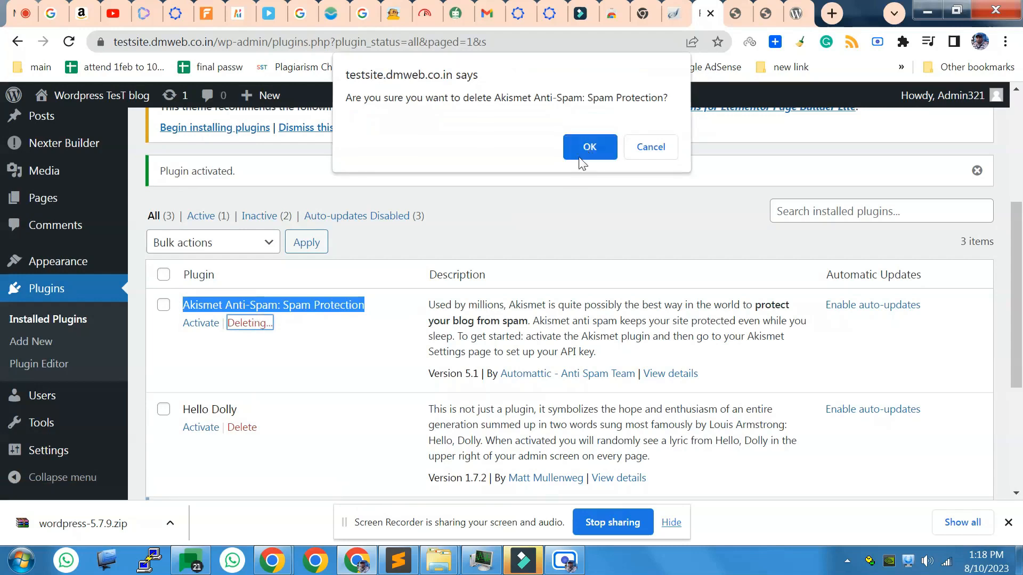
drag(282, 357, 180, 337)
click(283, 372)
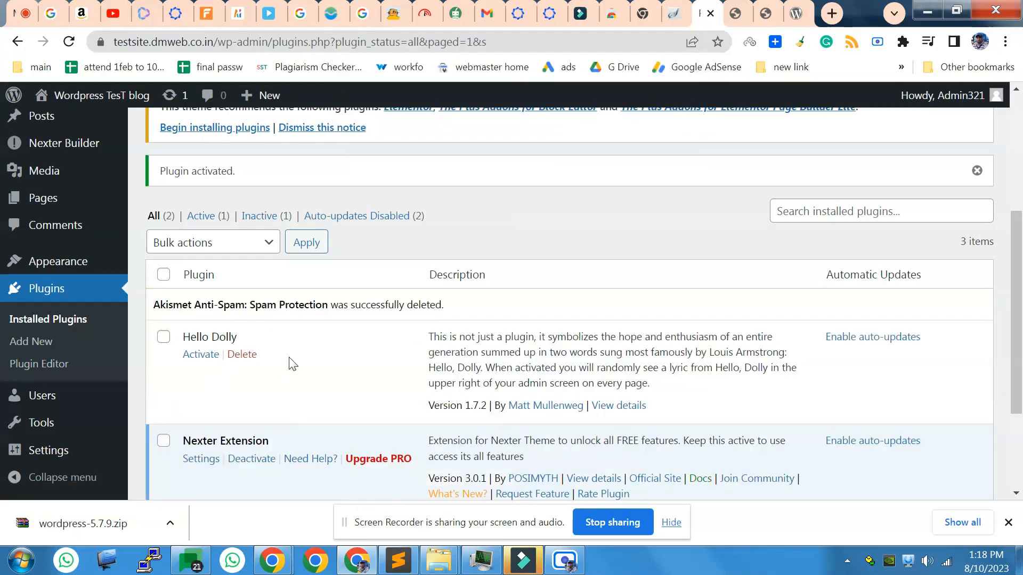
click(243, 355)
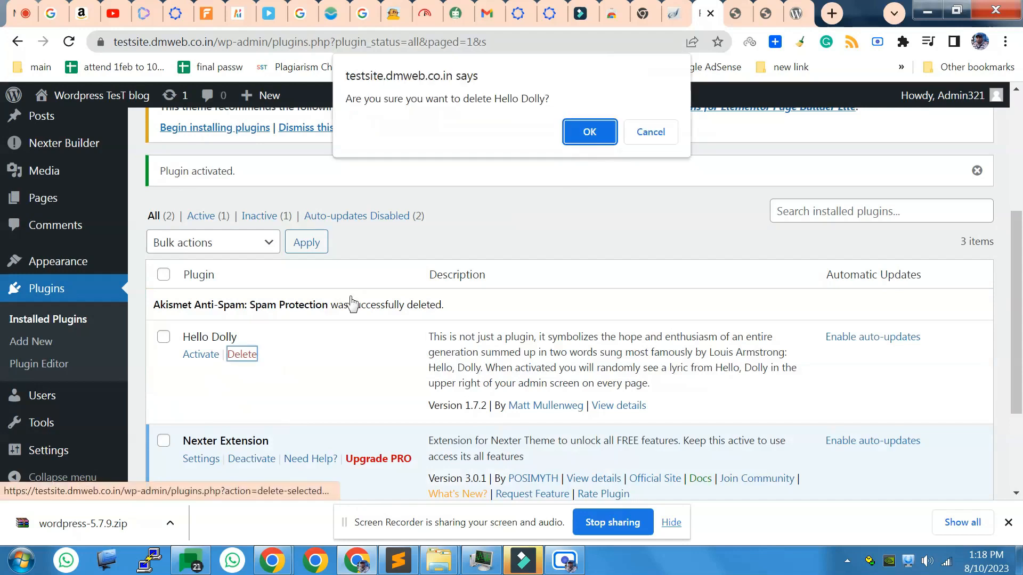
click(597, 134)
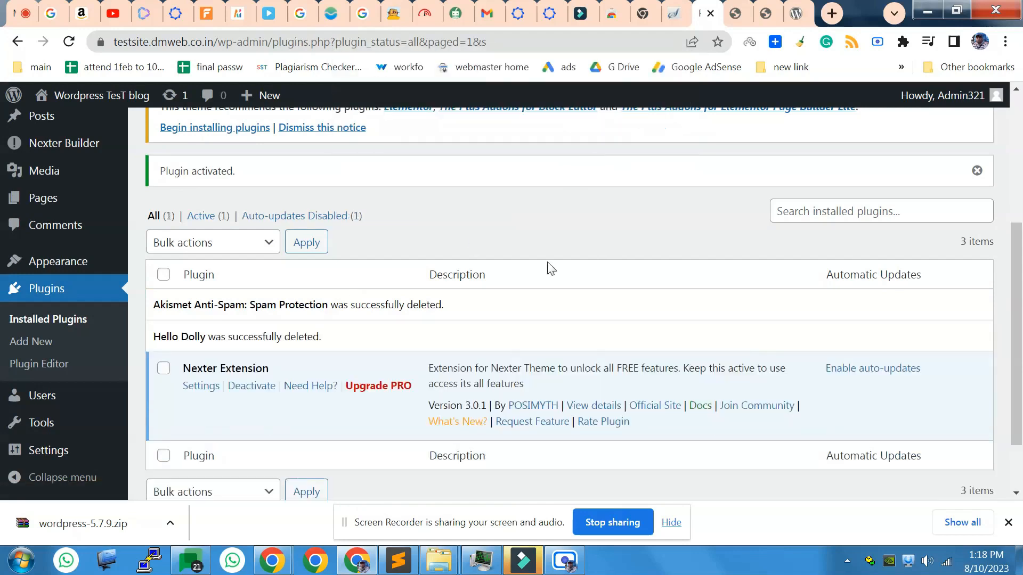
- Dismiss the 'This theme recommends the following plugins' notice
scroll(533, 321, down, 2)
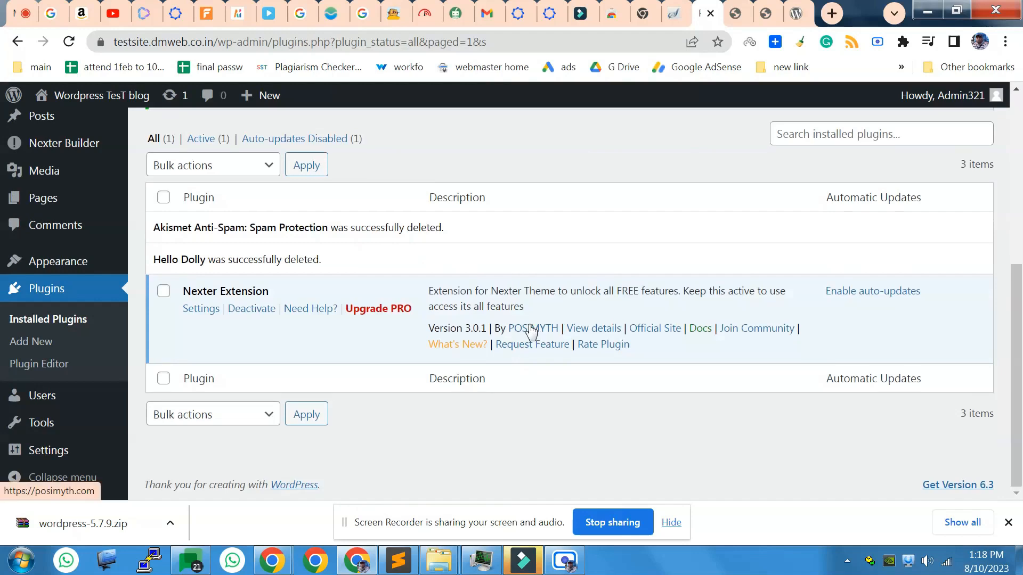
scroll(469, 451, up, 2)
scroll(470, 450, up, 1)
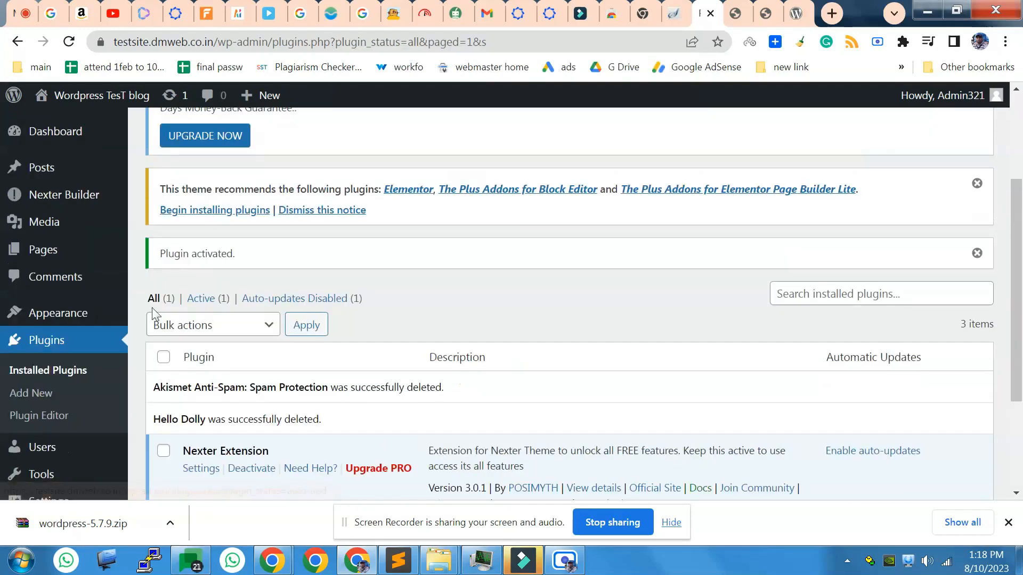
scroll(453, 309, down, 3)
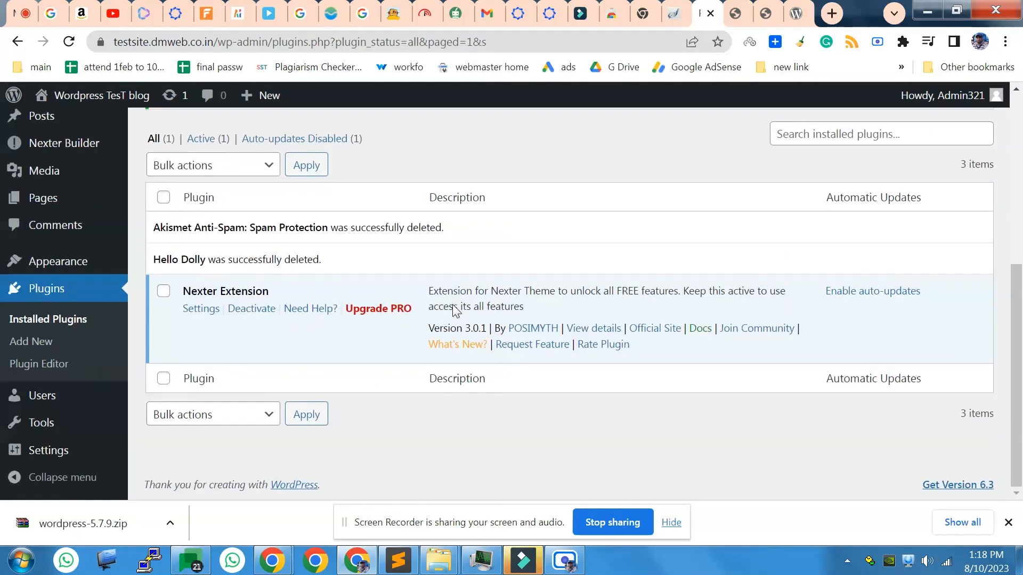
scroll(454, 306, up, 5)
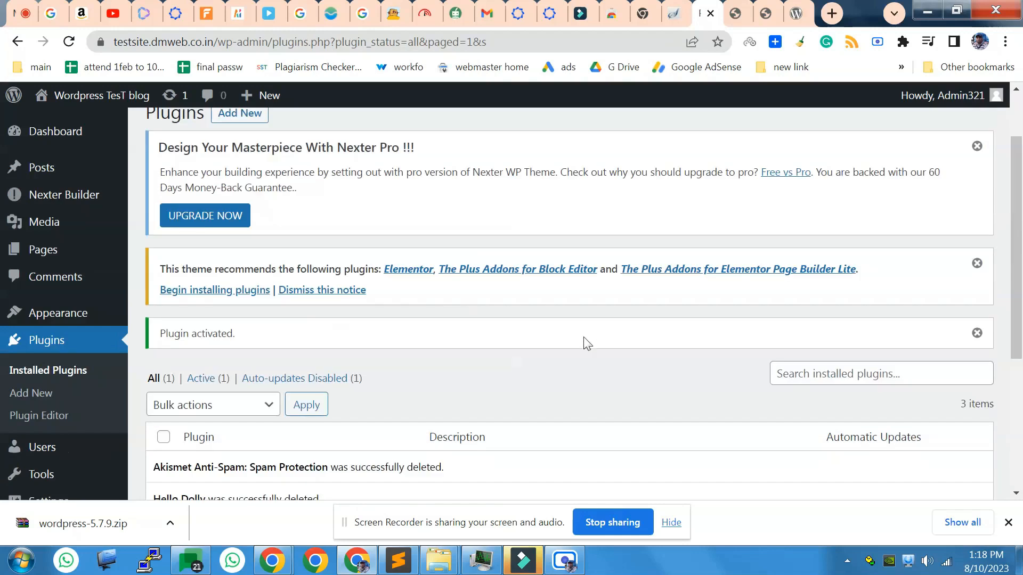
click(977, 264)
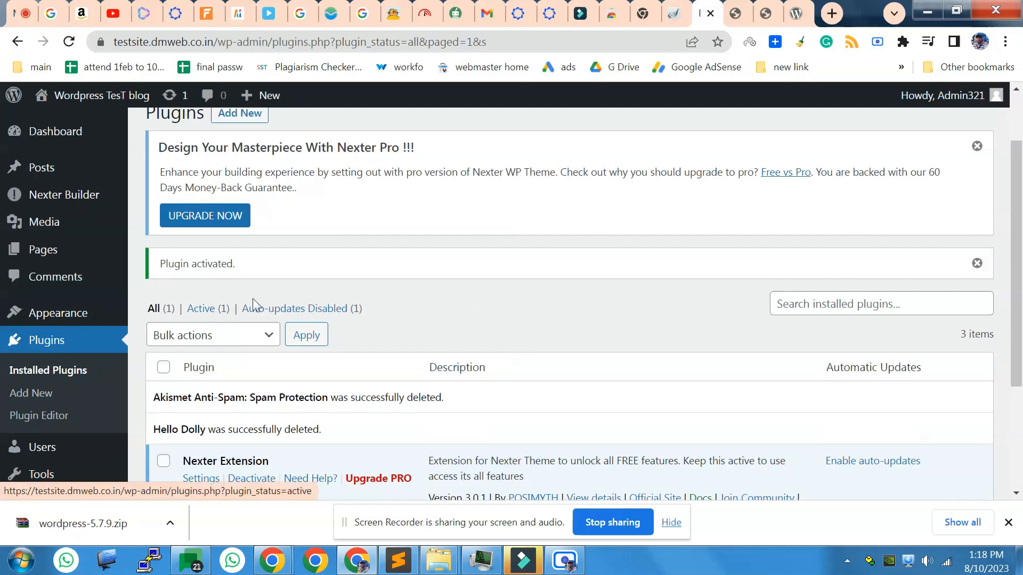
scroll(293, 283, up, 2)
click(238, 192)
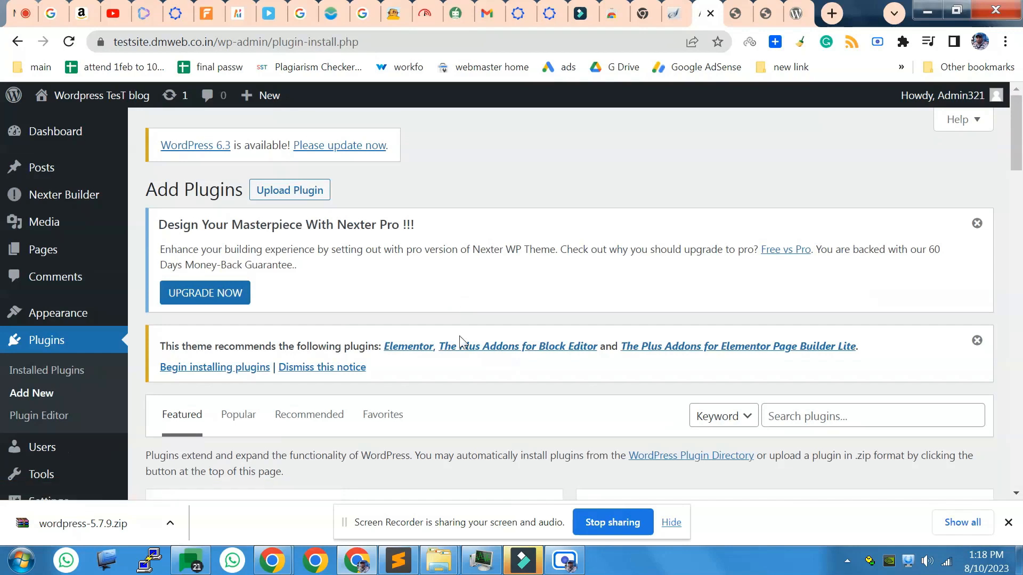
- Install and activate the Classic Editor plugin from the Add Plugins page
scroll(459, 336, down, 4)
click(525, 358)
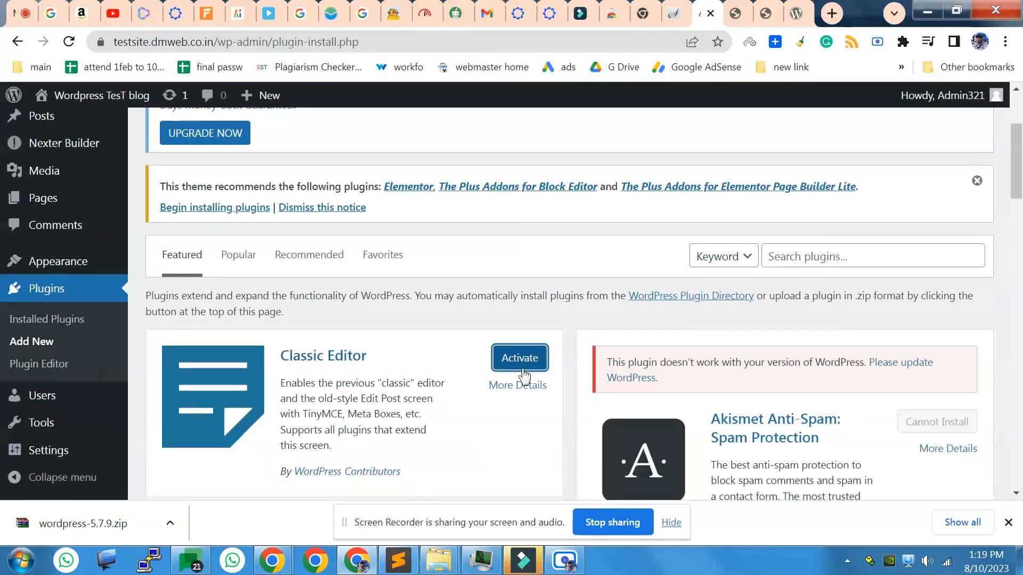
click(521, 367)
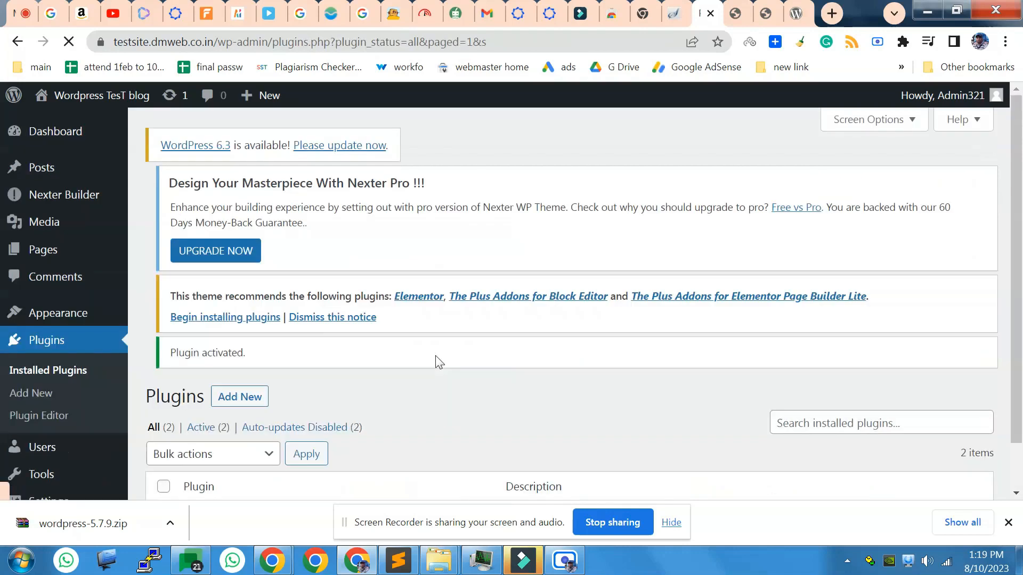
scroll(437, 358, down, 5)
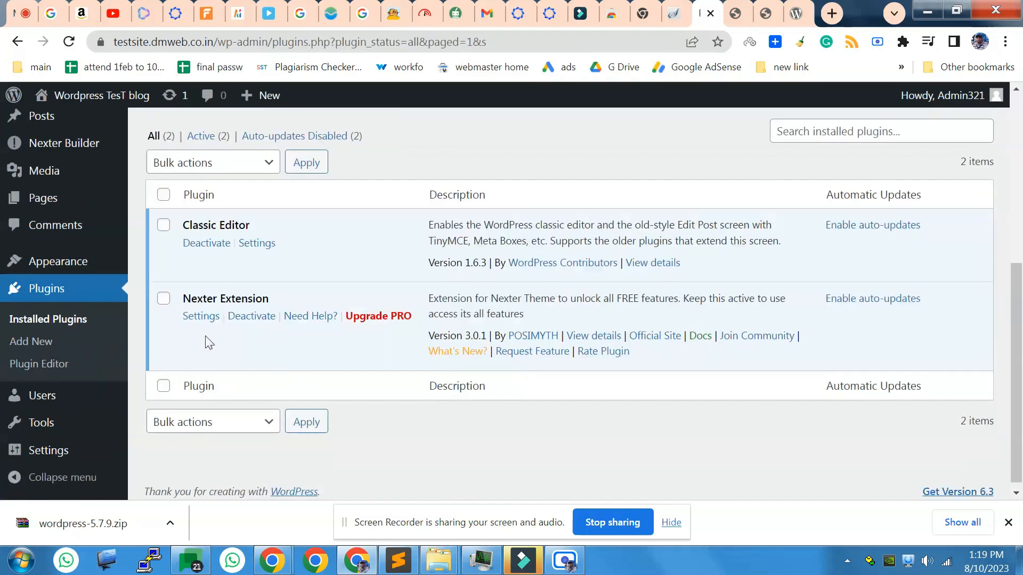
scroll(207, 343, up, 5)
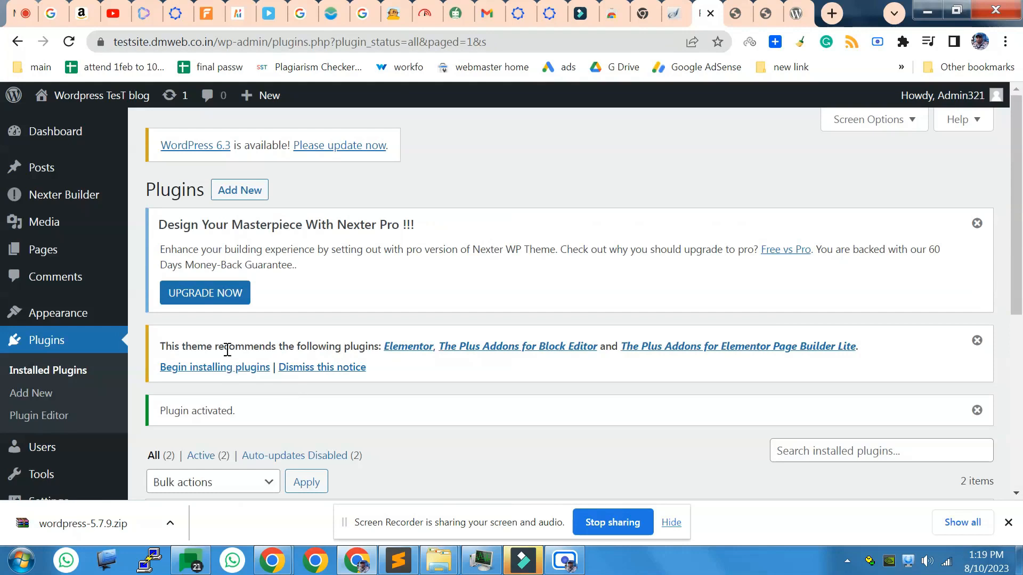
drag(235, 342, 630, 418)
click(545, 421)
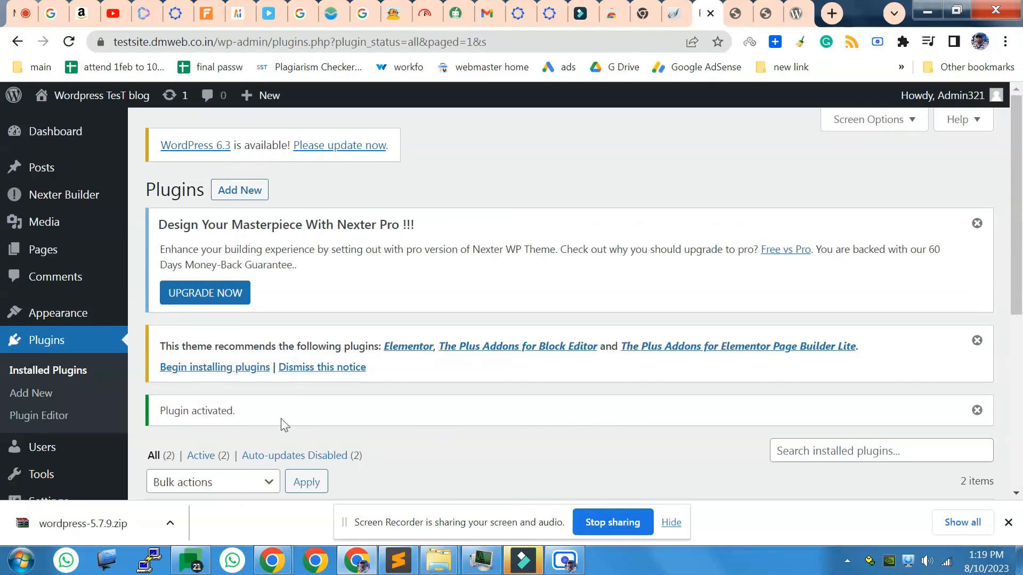
- Bulk-install Elementor and both Plus Addons plugins from the recommended plugins list
click(199, 369)
scroll(202, 373, down, 3)
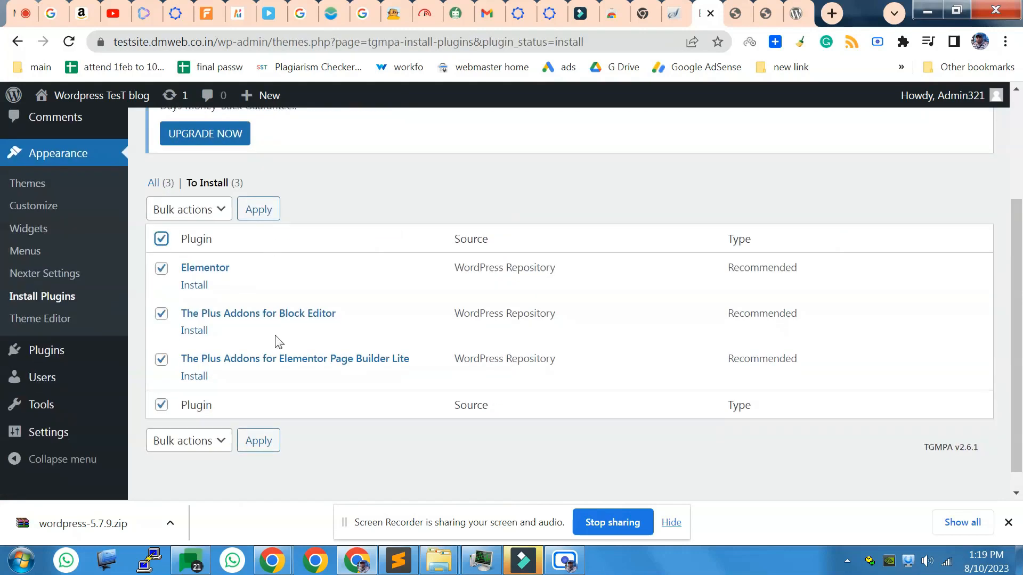
click(211, 441)
click(200, 476)
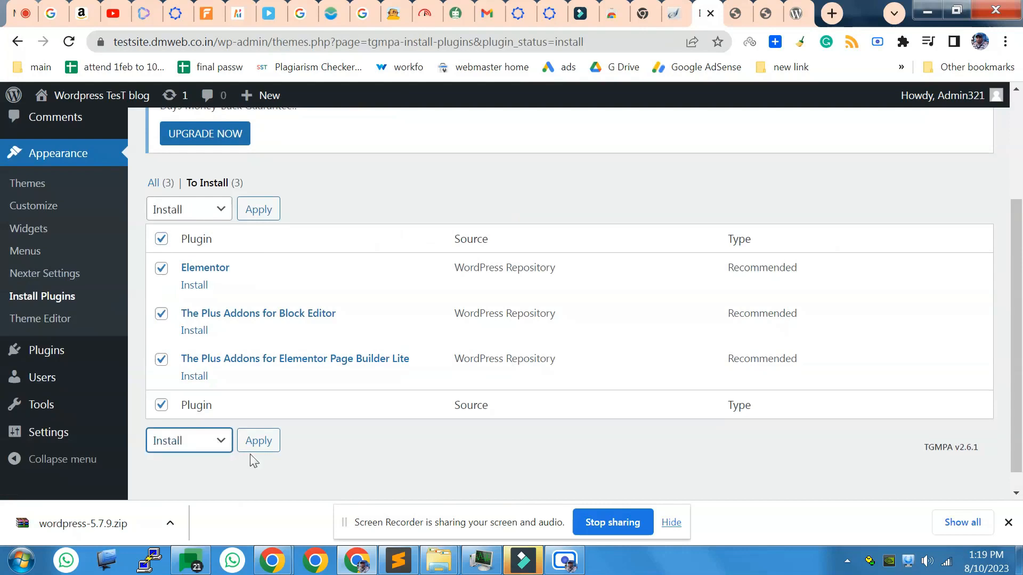
click(258, 446)
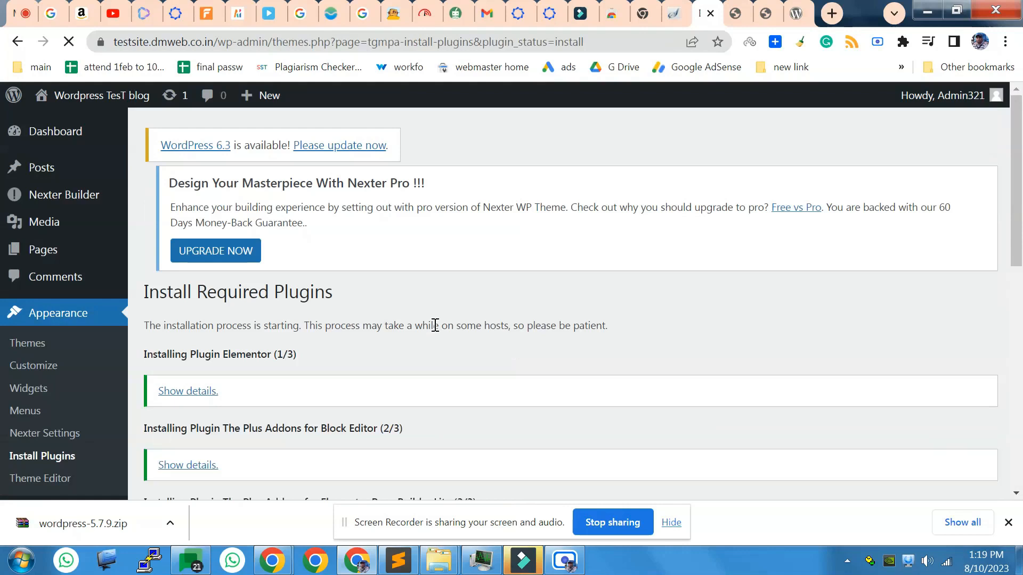
scroll(429, 301, down, 3)
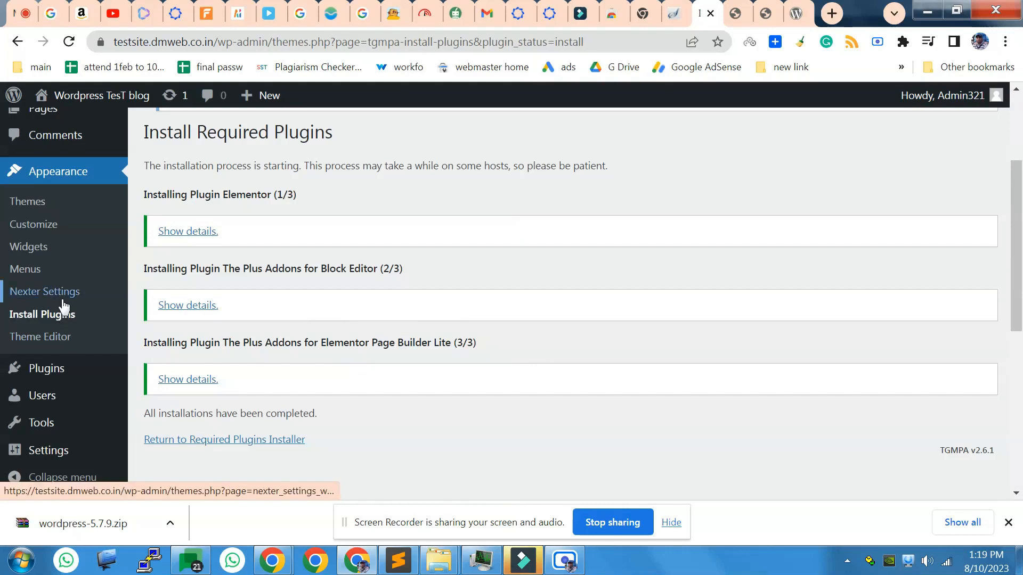
- In Nexter's Import wizard, choose Elementor and activate The Plus Addons For Elementor
click(25, 293)
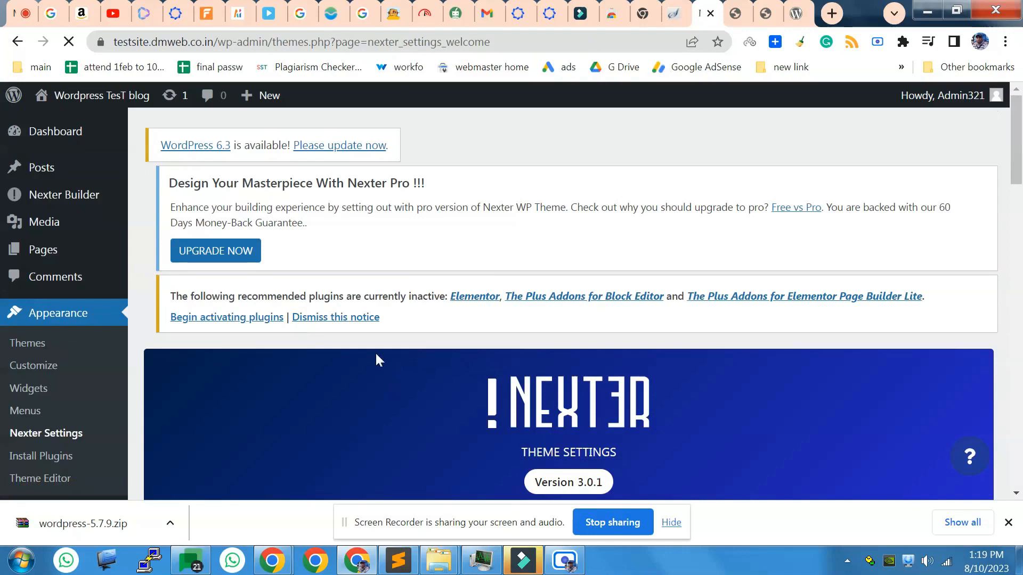
scroll(376, 361, down, 5)
scroll(375, 353, down, 3)
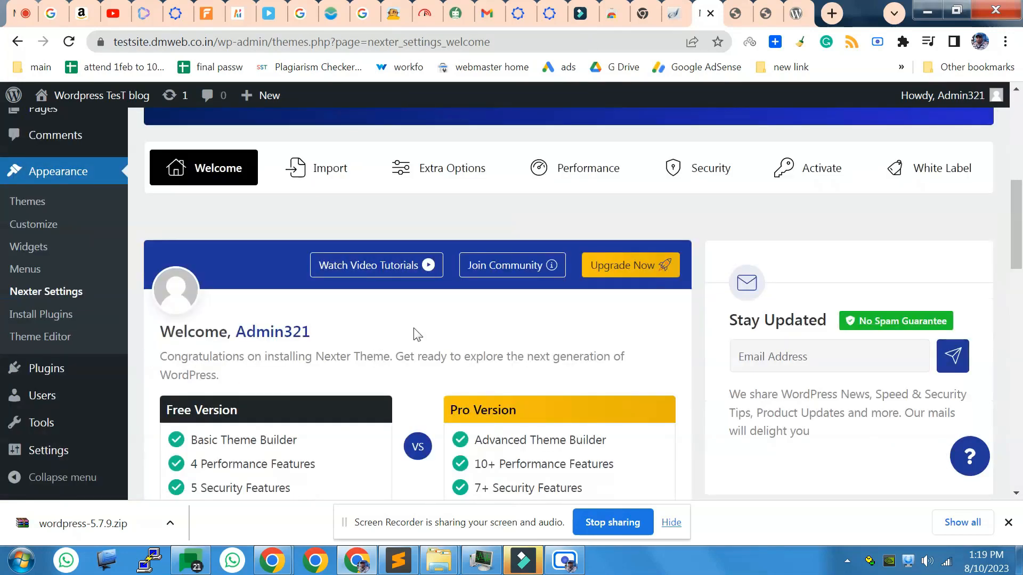
click(316, 173)
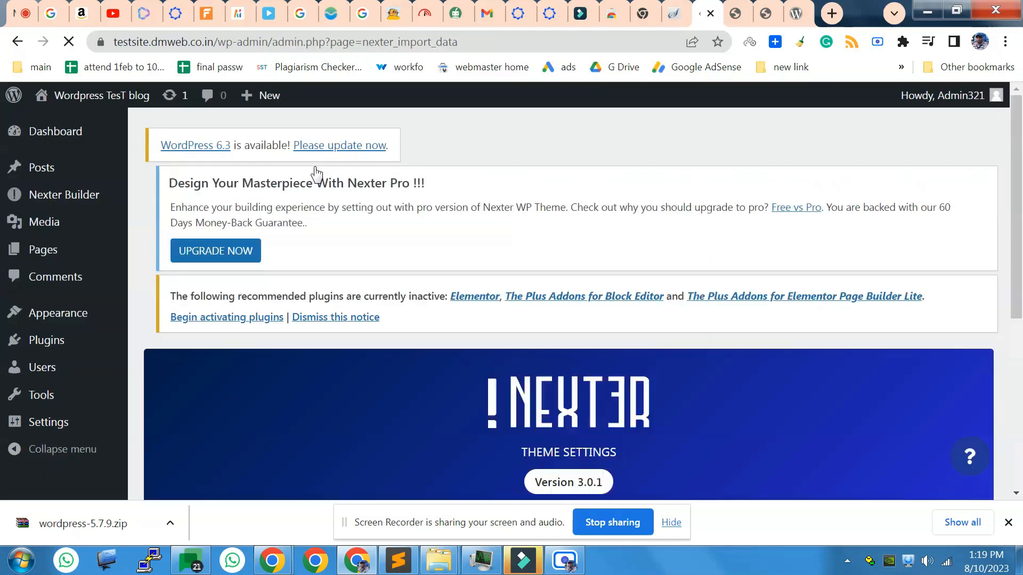
scroll(416, 321, down, 5)
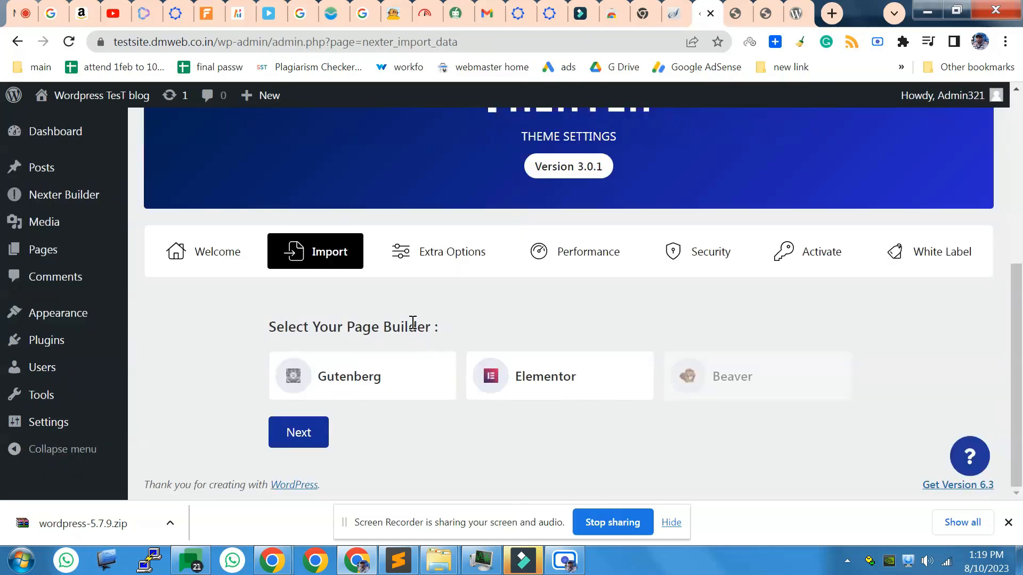
click(575, 381)
click(295, 434)
scroll(478, 434, down, 2)
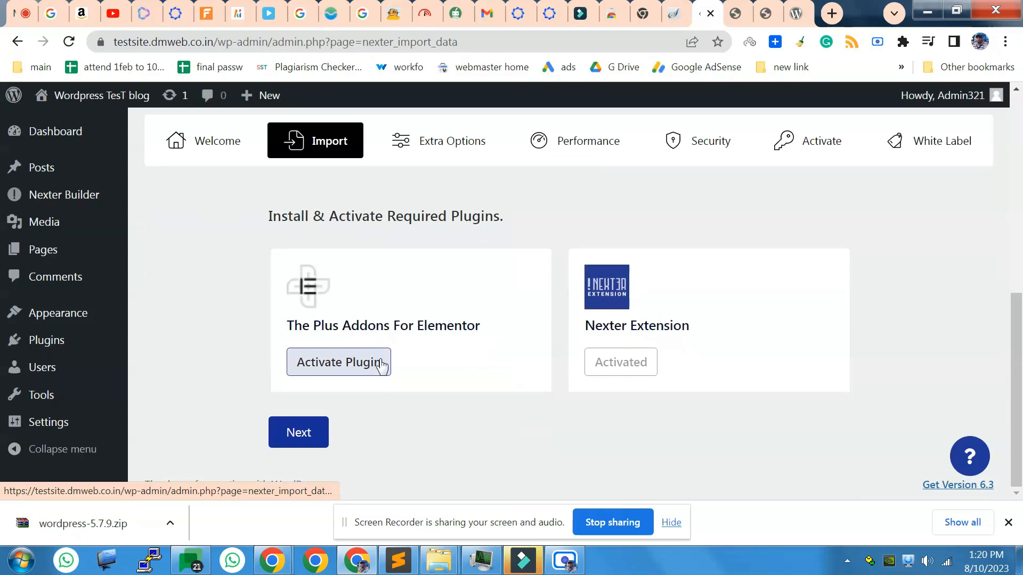
click(382, 365)
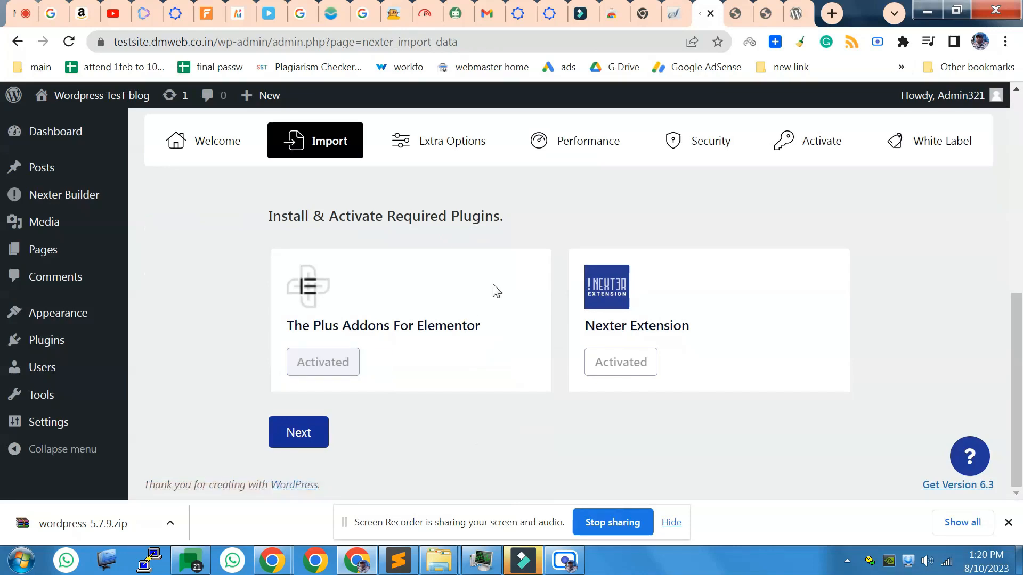
- Import the Basic Posts and Build Template demo content and finish the wizard
click(310, 445)
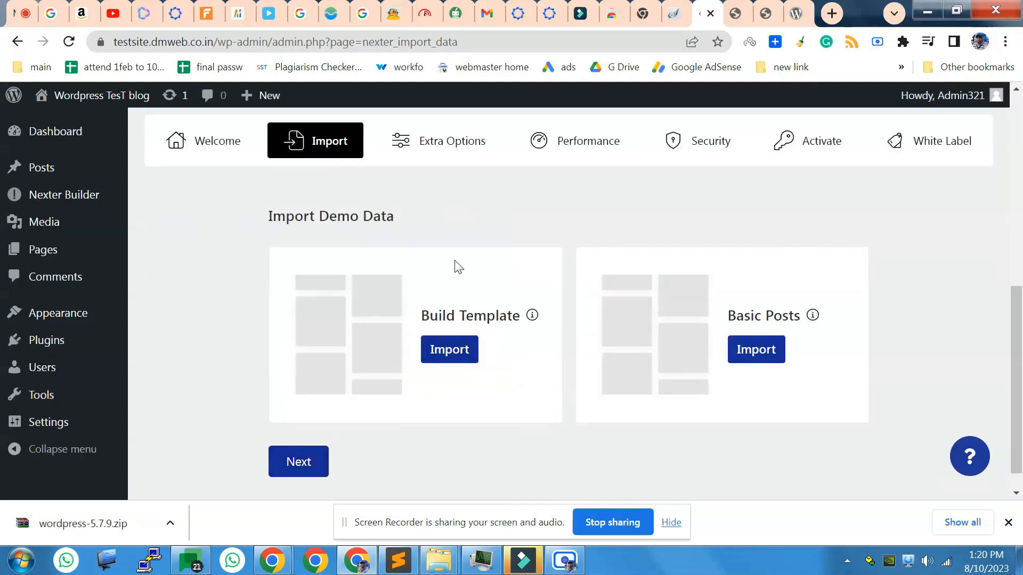
click(751, 355)
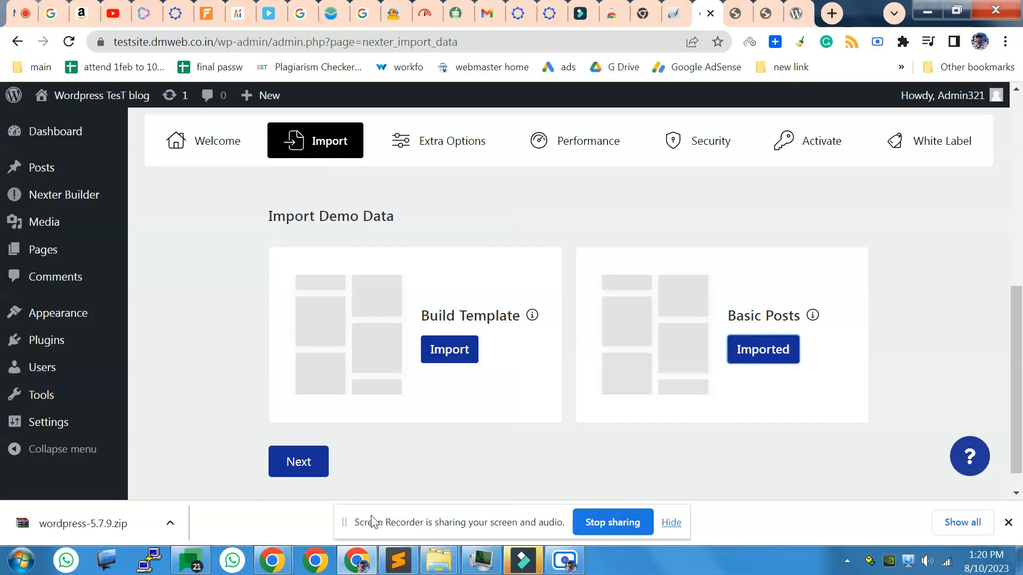
click(454, 358)
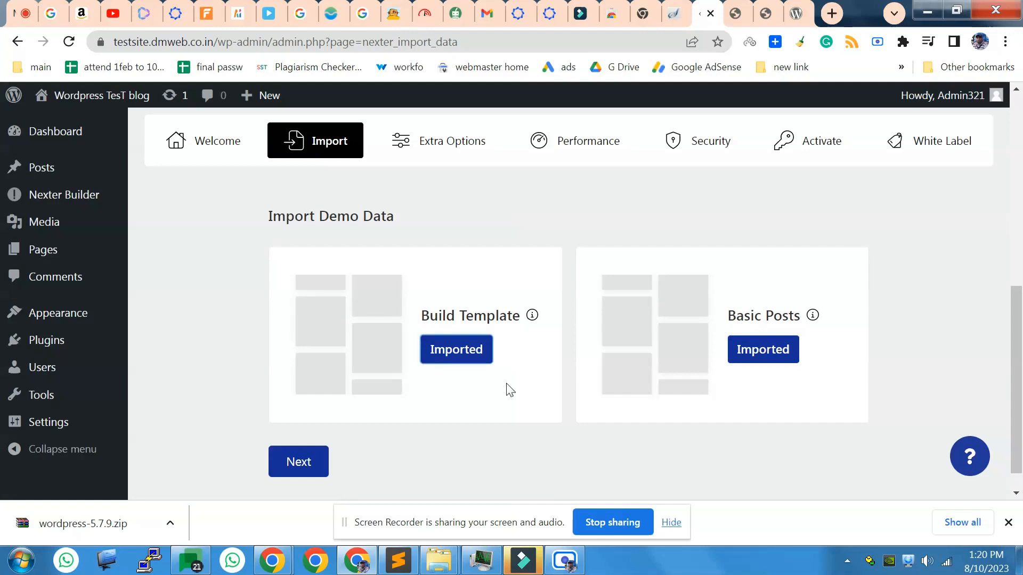
click(272, 471)
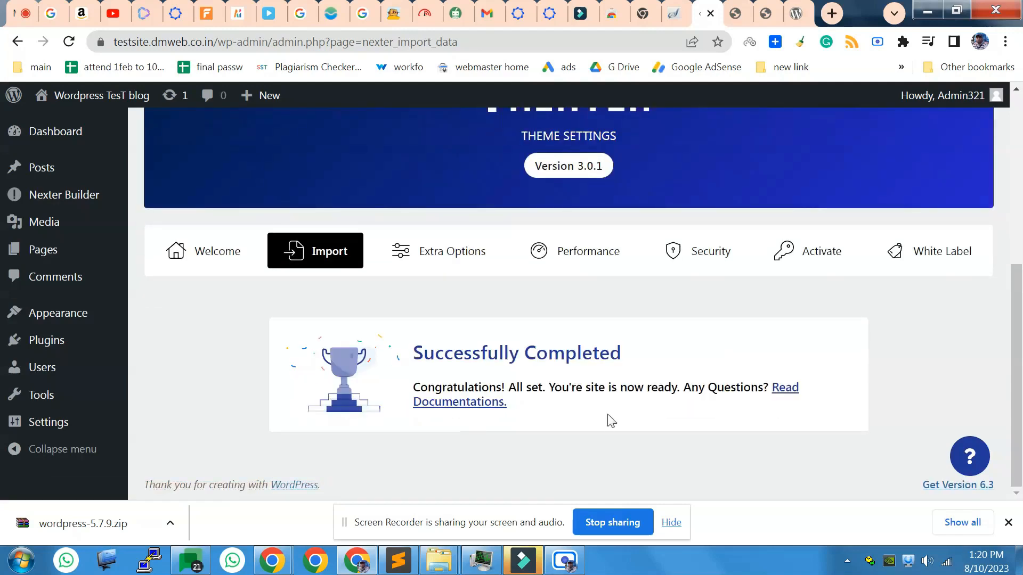
- Open the site's front end in a new browser tab
scroll(596, 416, down, 2)
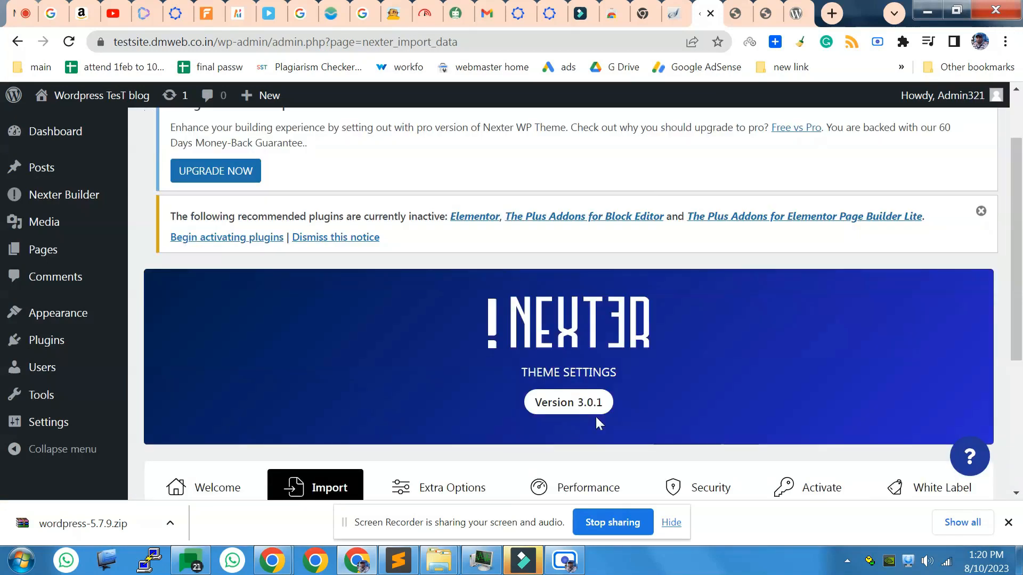
scroll(289, 375, up, 2)
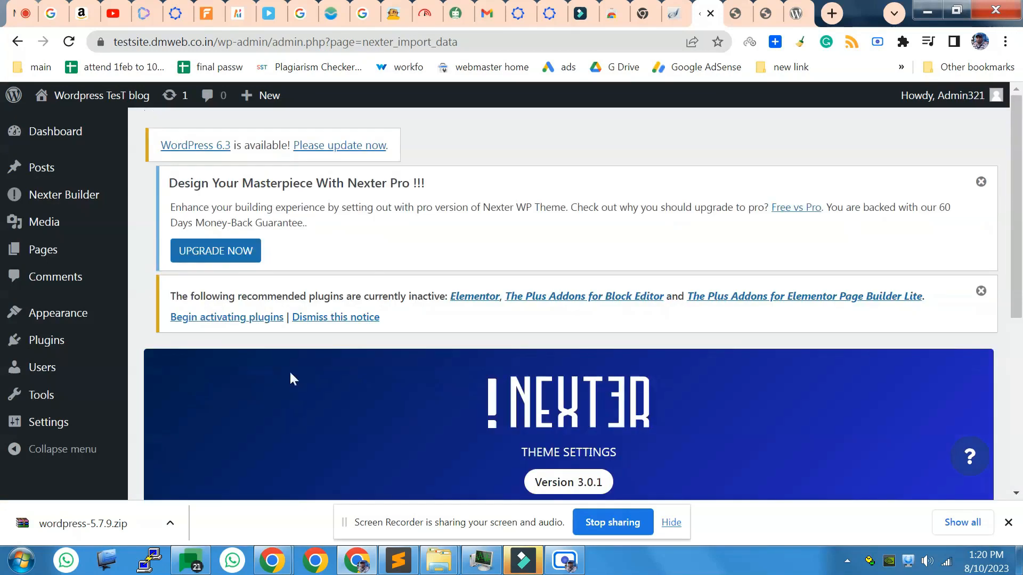
right_click(107, 98)
click(143, 111)
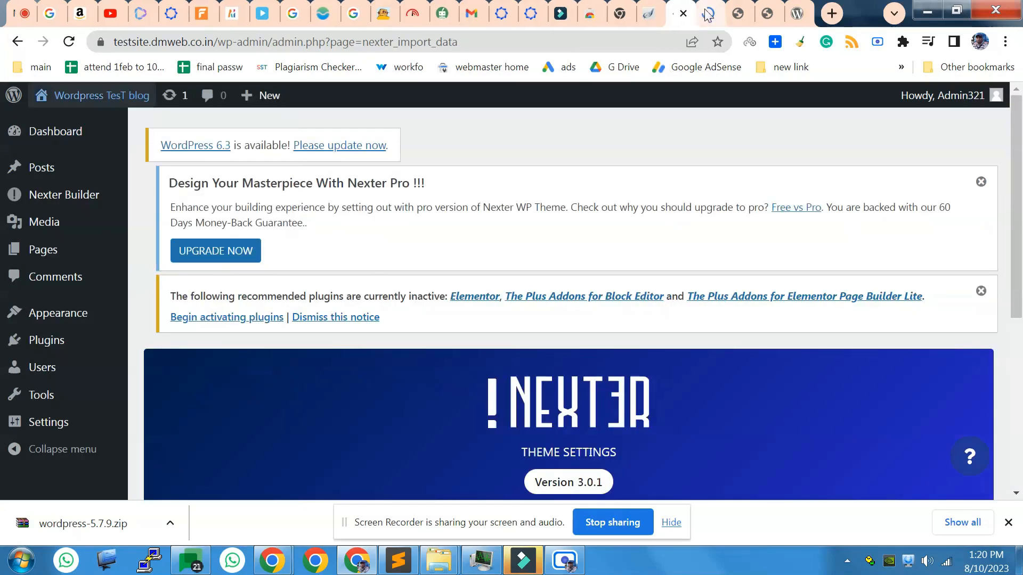
- Check the front page in the new tab, reload it, then return to the Dashboard
click(709, 13)
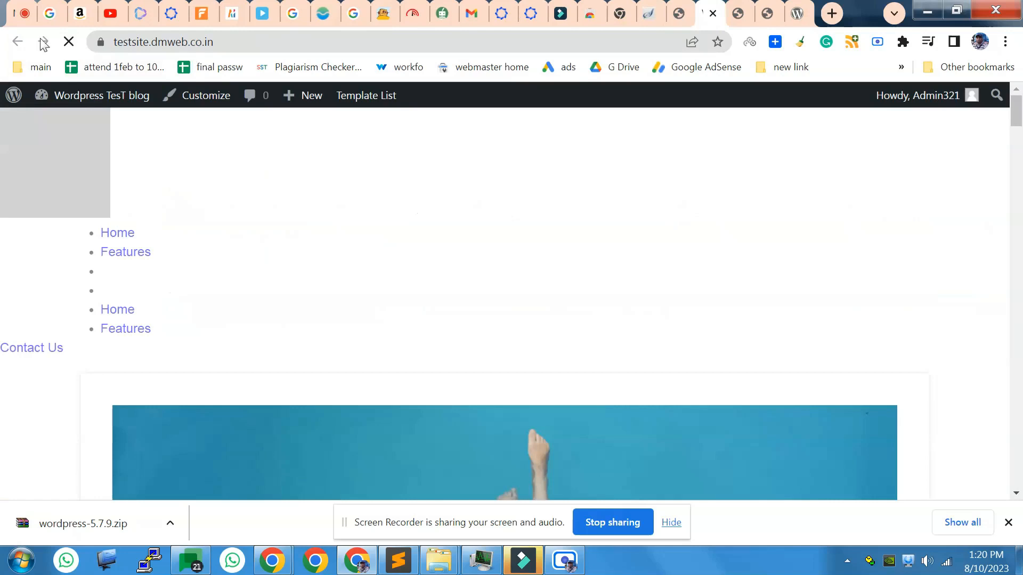
click(69, 42)
scroll(453, 258, down, 10)
scroll(618, 263, down, 15)
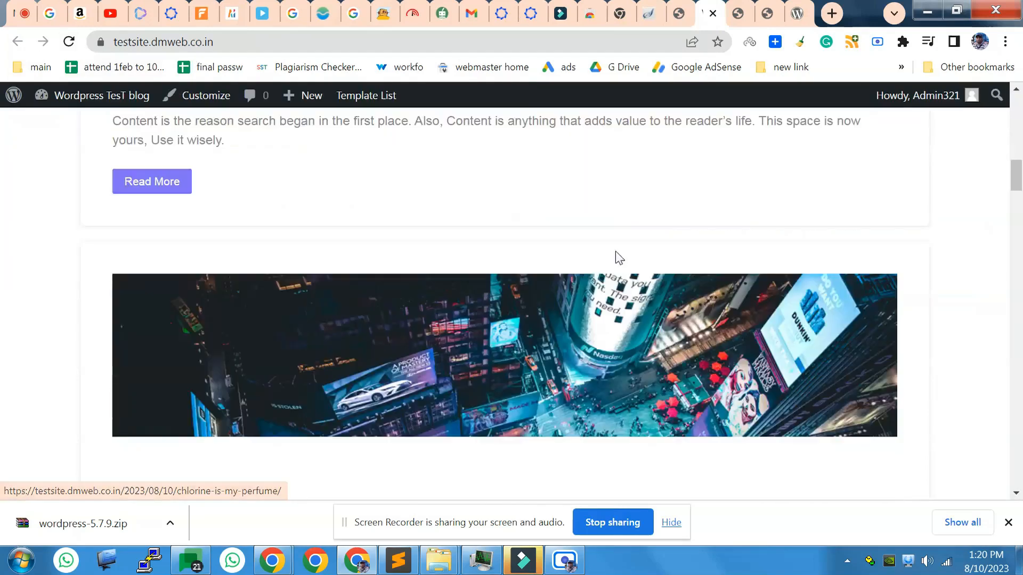
scroll(617, 254, down, 8)
scroll(618, 253, down, 14)
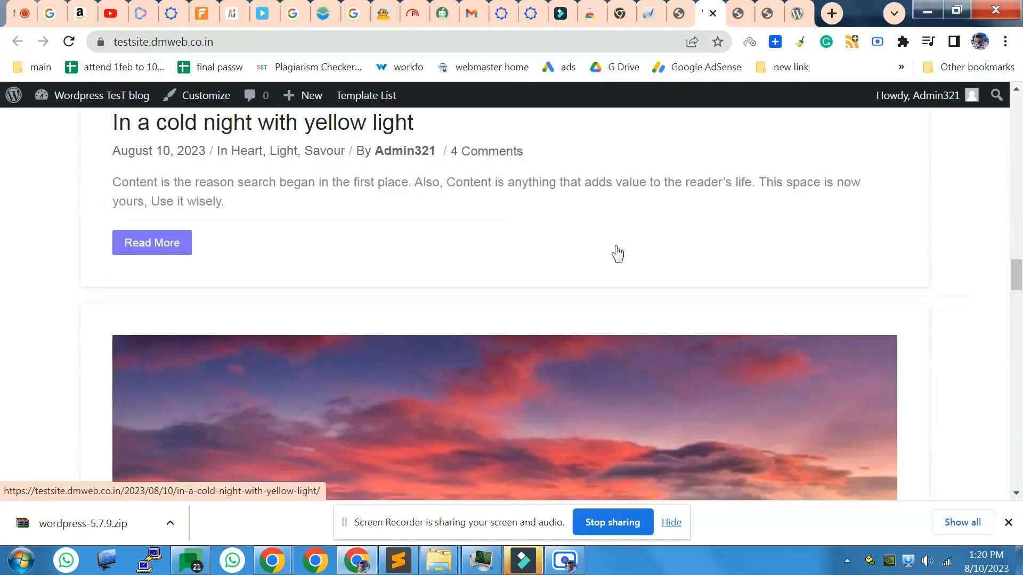
scroll(617, 252, down, 14)
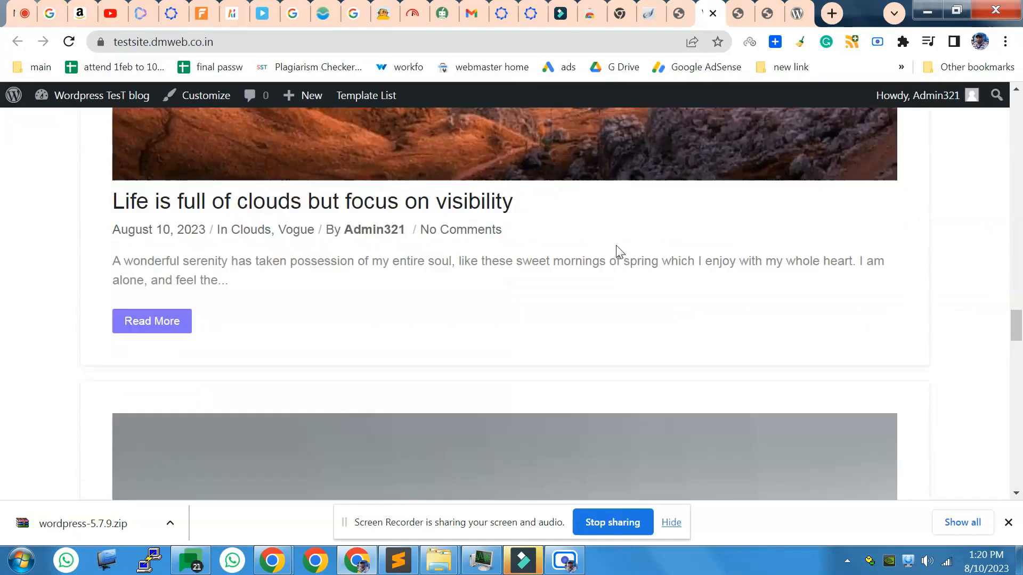
scroll(616, 252, down, 10)
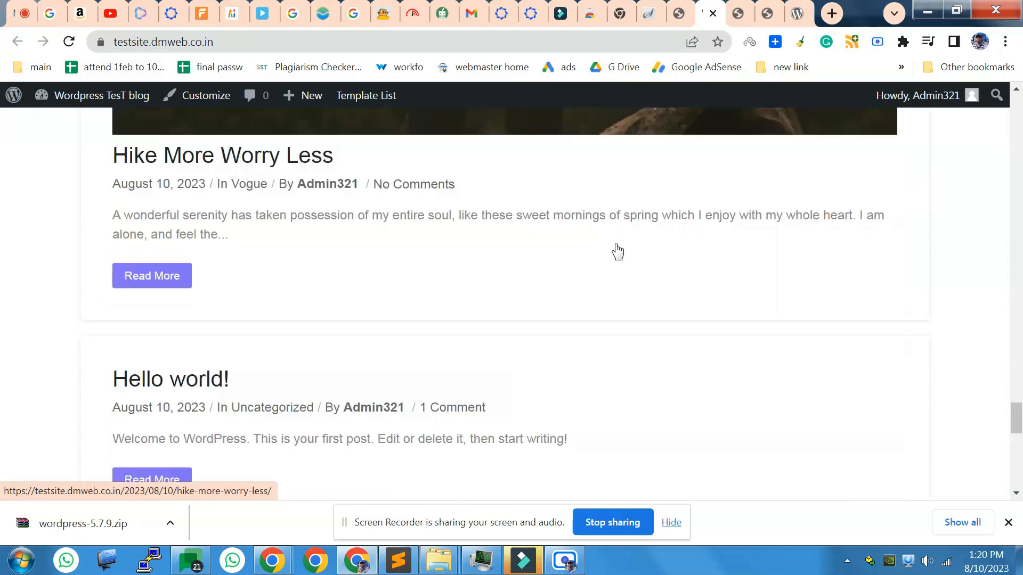
click(68, 42)
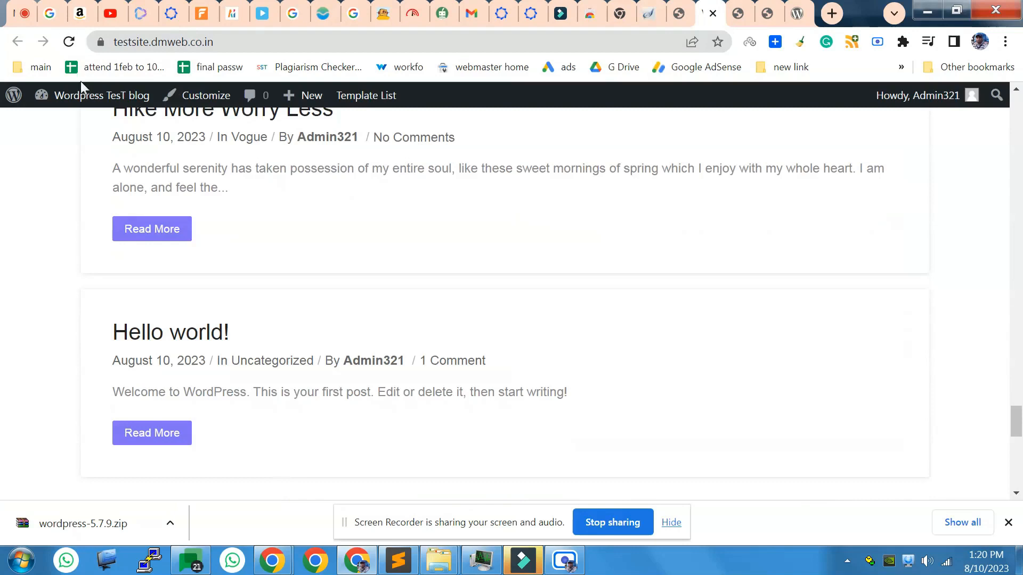
click(79, 96)
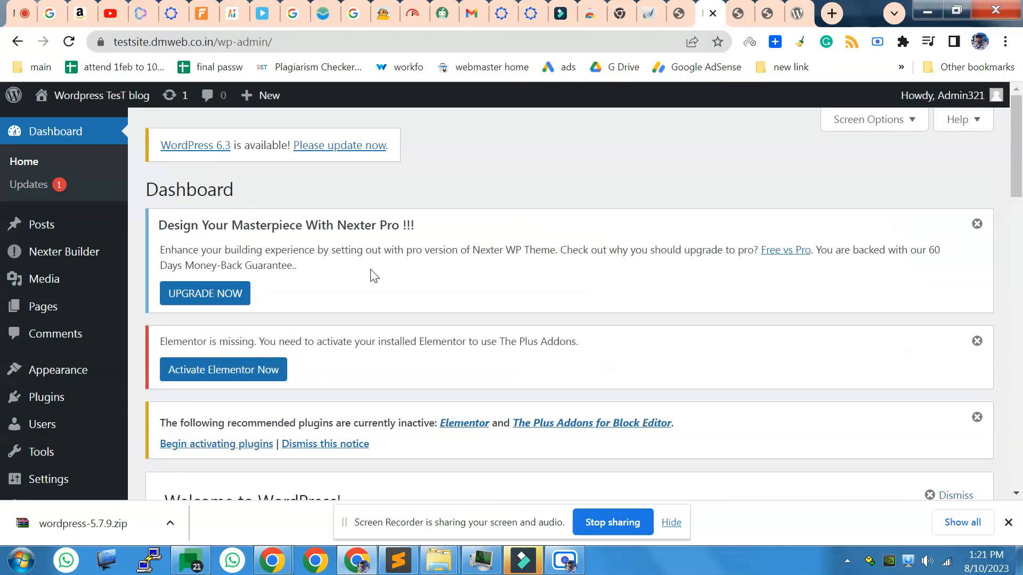
- Activate Elementor and The Plus Addons for Block Editor, then start the addon's setup wizard
scroll(374, 275, down, 1)
click(245, 280)
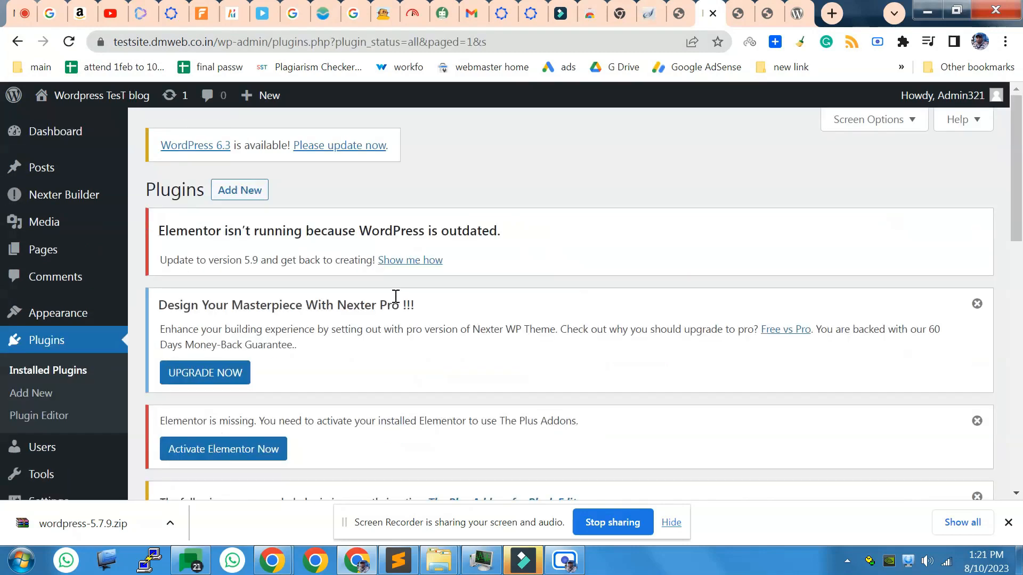
scroll(396, 296, down, 10)
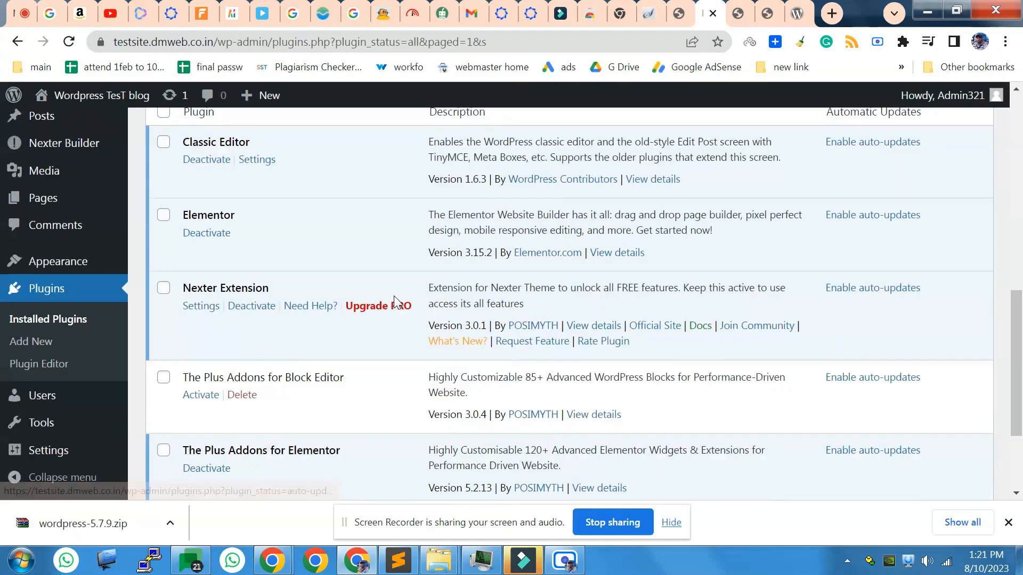
scroll(395, 299, down, 2)
click(202, 316)
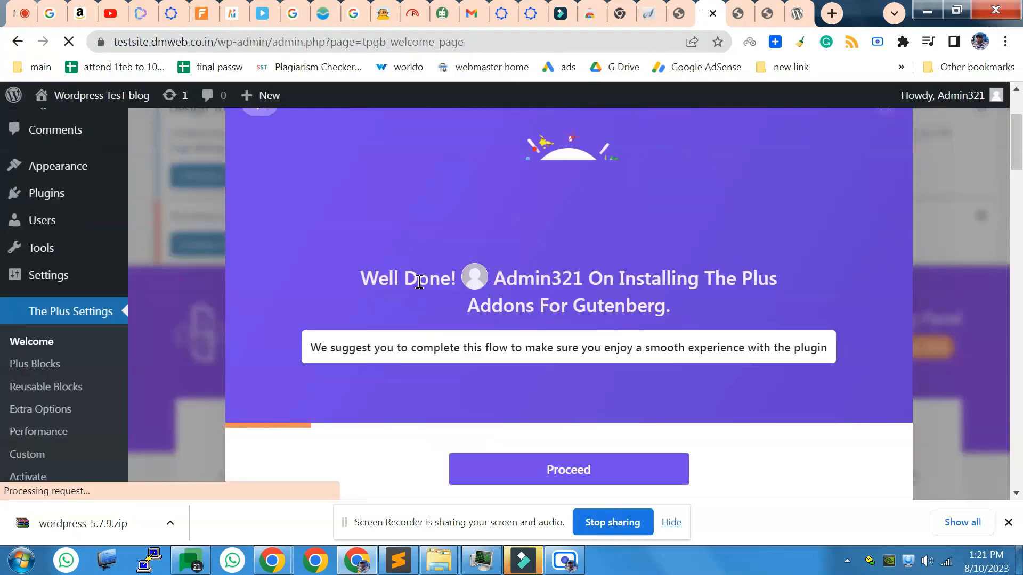
click(539, 479)
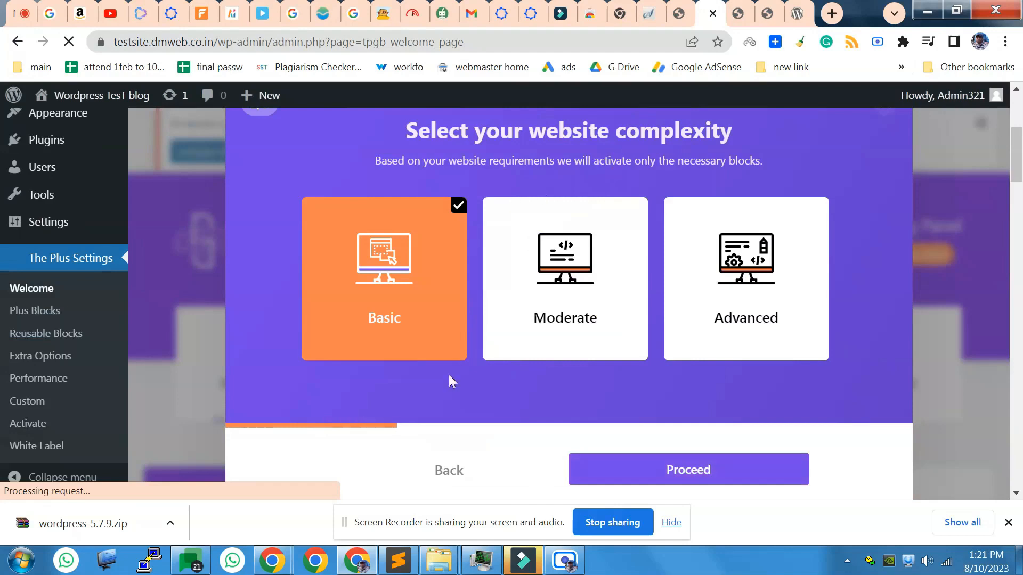
- Run the Plus Addons wizard with Basic complexity and Blog/Magazine type, skipping the tour, newsletter and offers
click(621, 477)
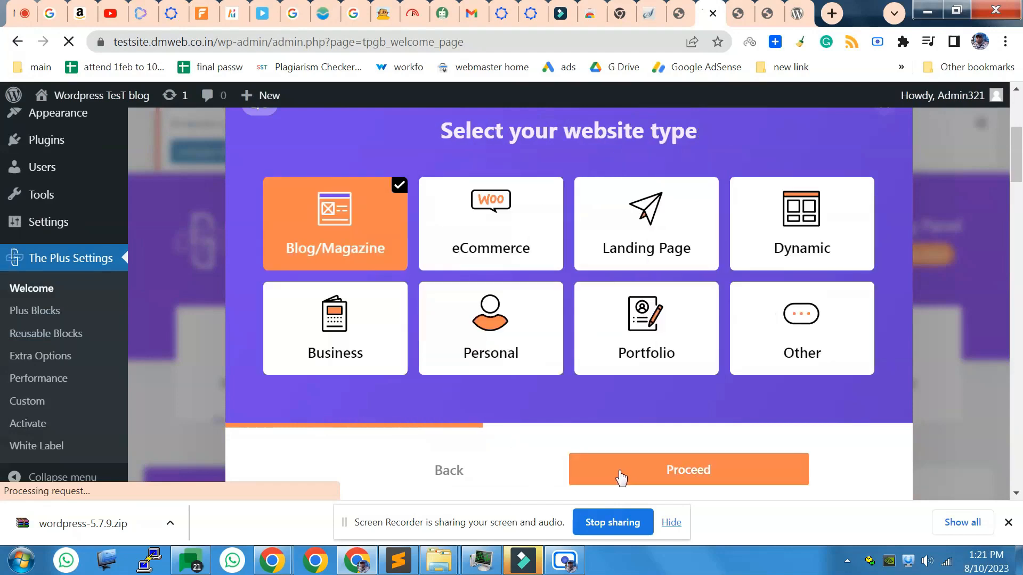
click(621, 477)
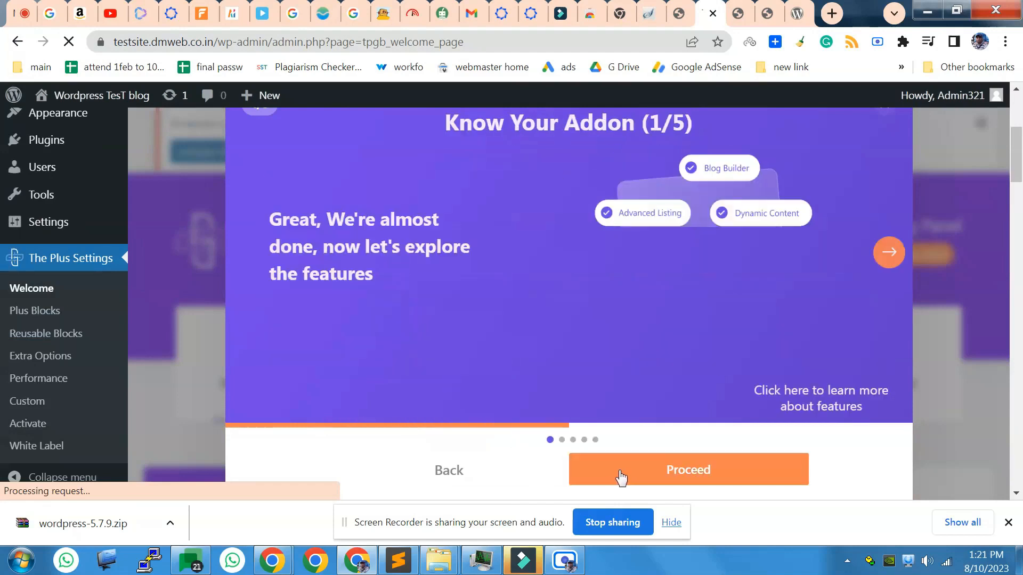
click(621, 477)
click(621, 477)
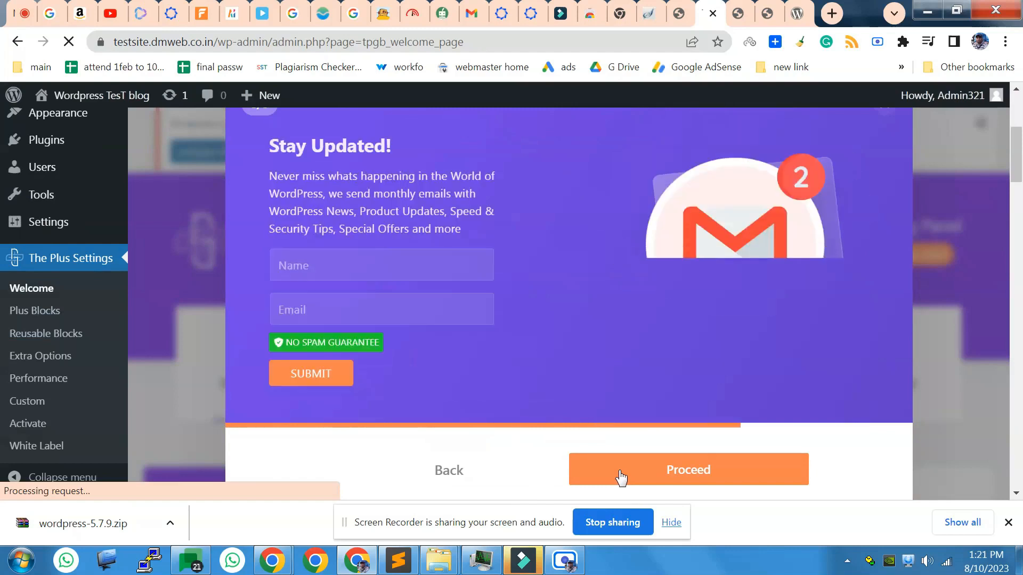
click(621, 477)
click(621, 478)
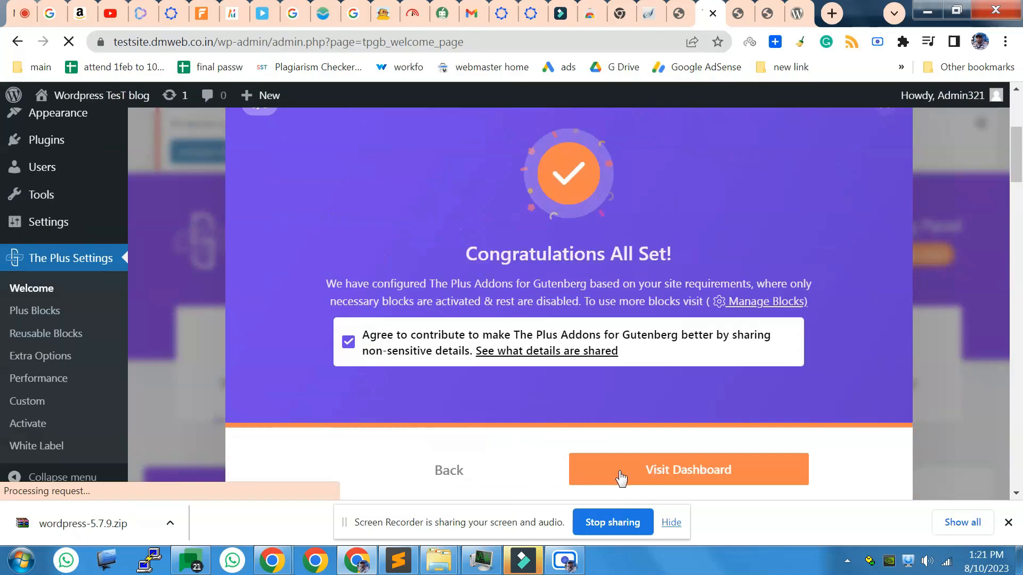
- Scroll the Dashboard and bring up link options for the site name
scroll(584, 291, down, 10)
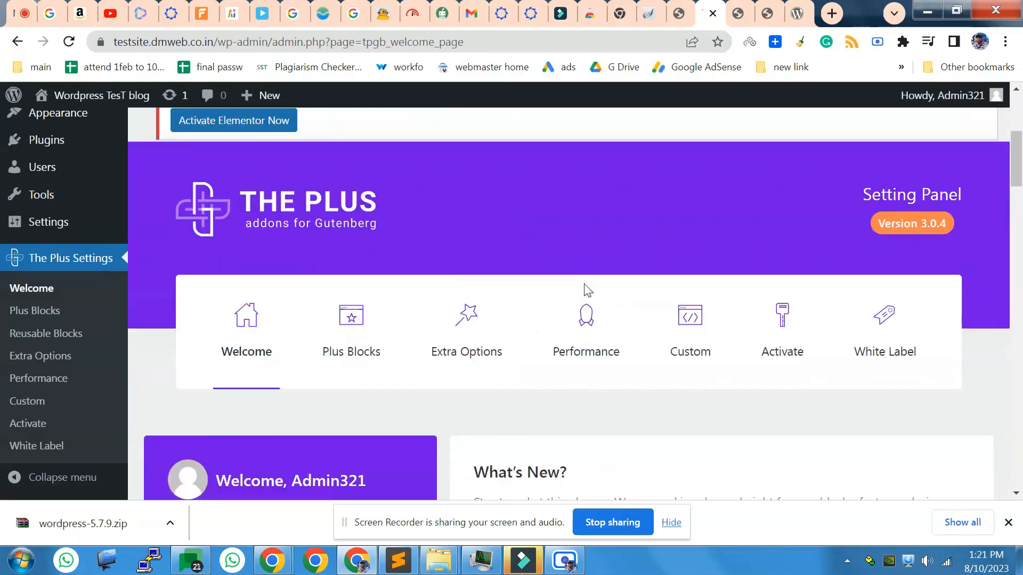
scroll(584, 290, up, 10)
mouse_move(71, 136)
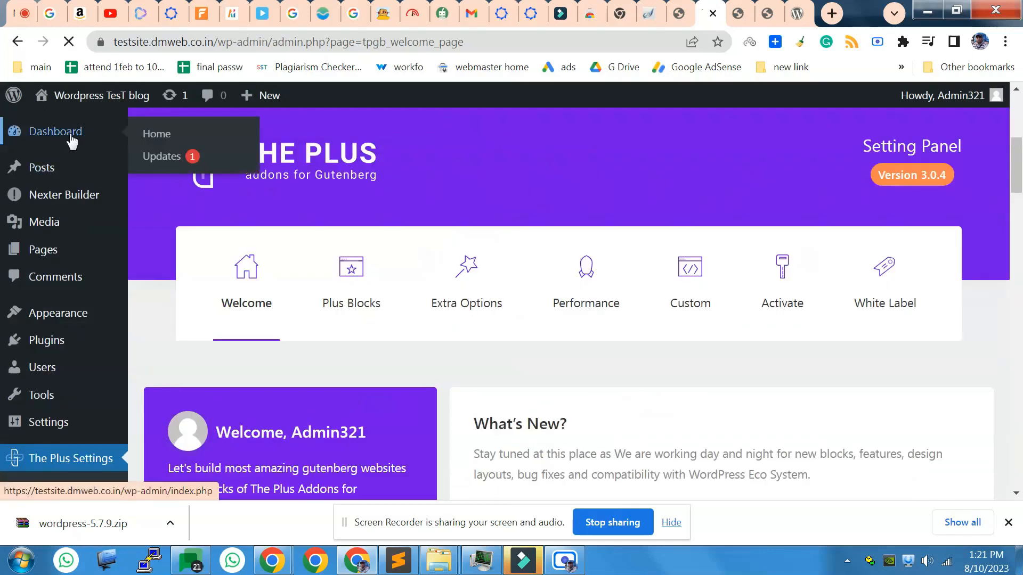
right_click(111, 94)
- Open the site front end in a new tab, reload it, and return to the Dashboard
click(141, 104)
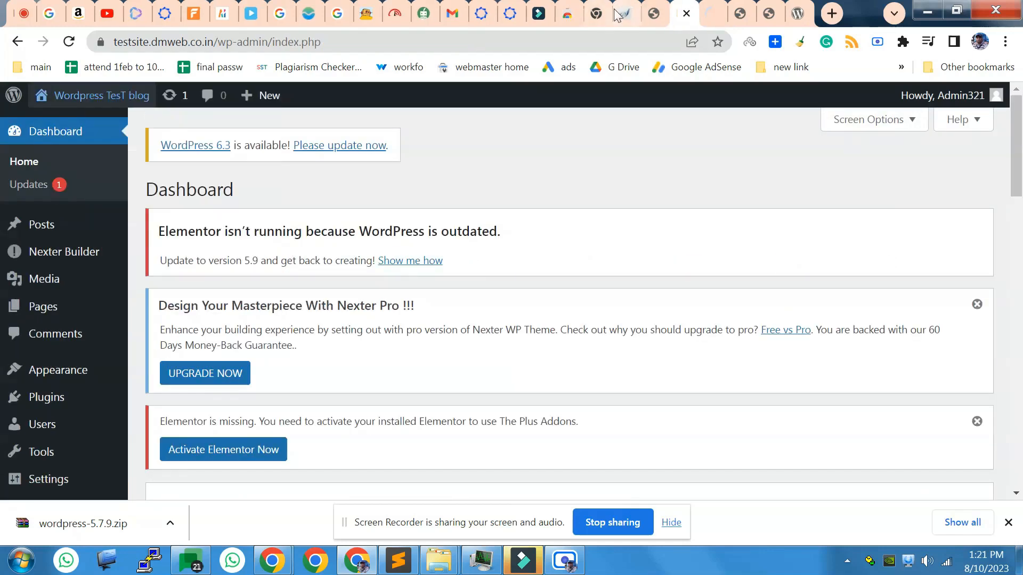
click(712, 13)
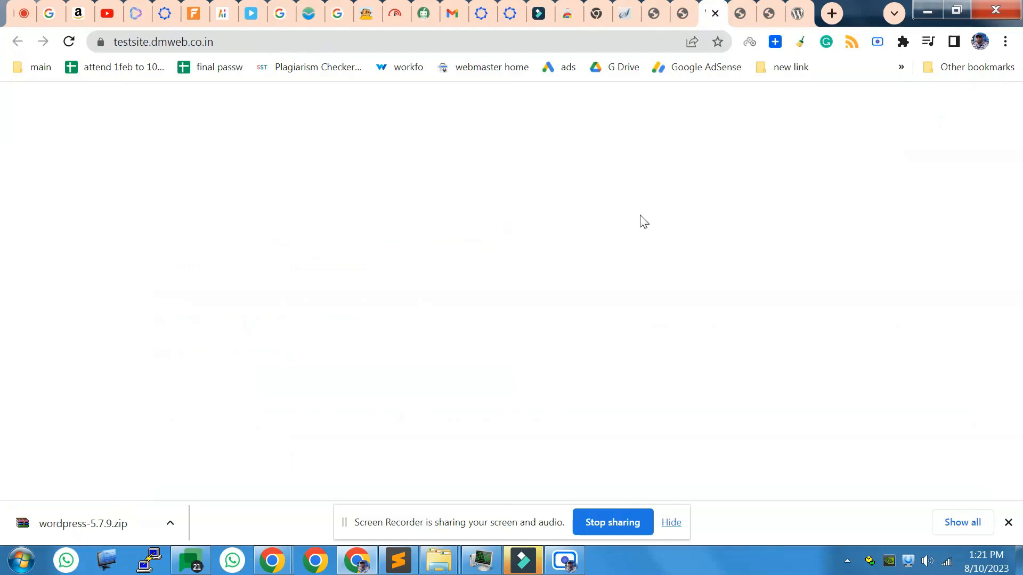
click(69, 42)
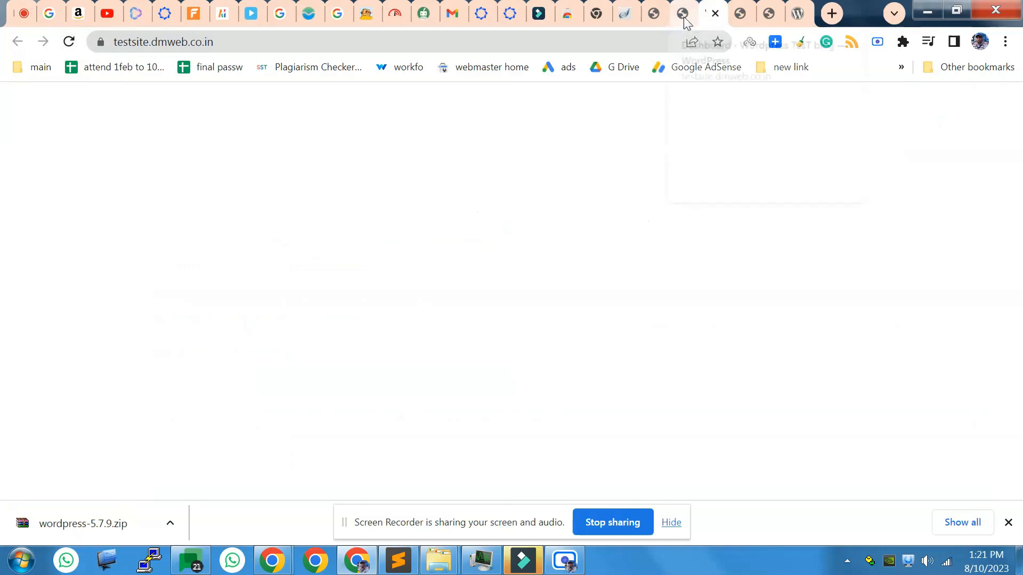
click(683, 16)
- Open the live site in another new tab, move that tab left, and return to the Dashboard
scroll(526, 206, down, 4)
scroll(526, 206, down, 4)
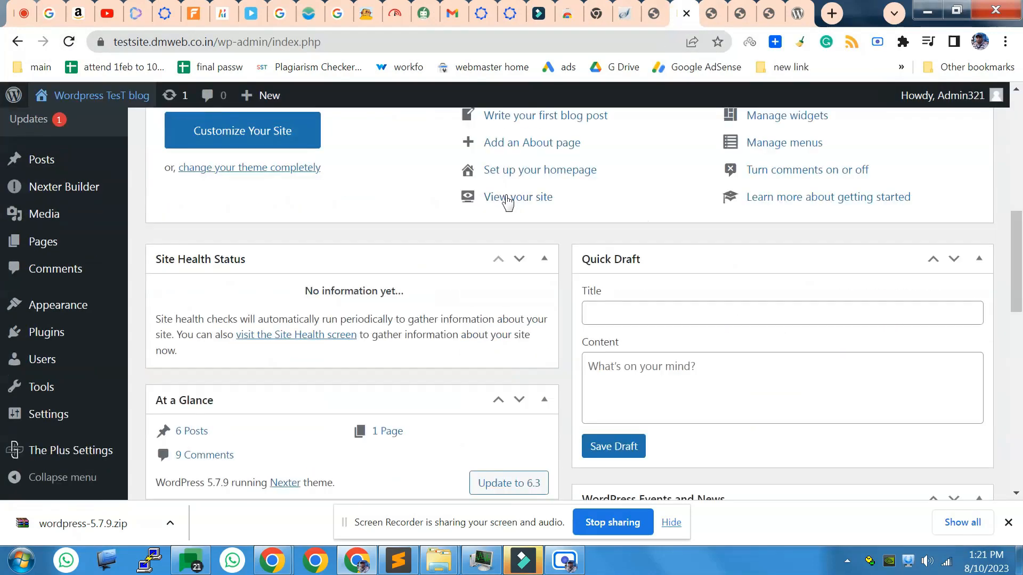
right_click(148, 101)
click(161, 111)
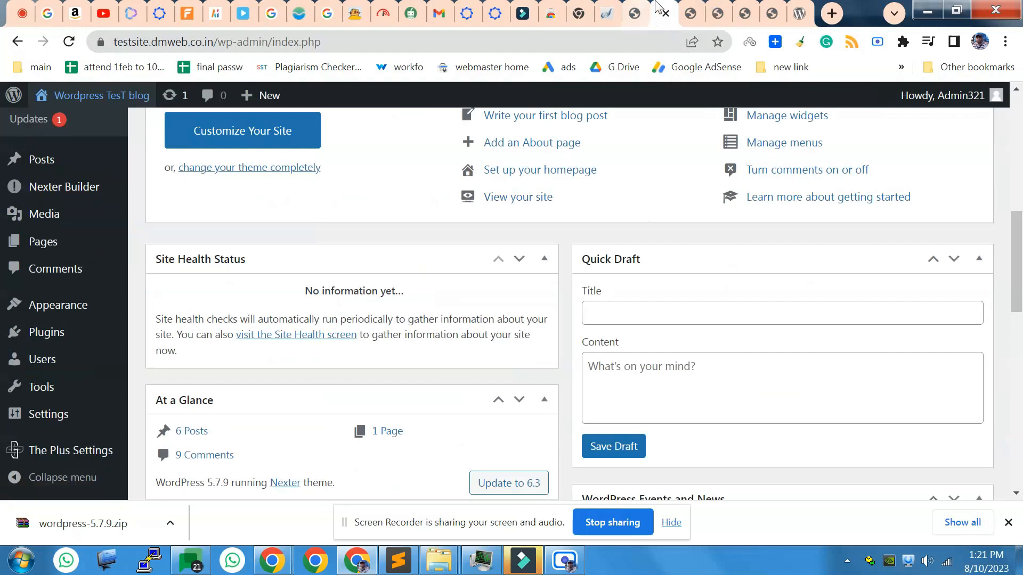
click(714, 12)
drag(715, 12, 687, 12)
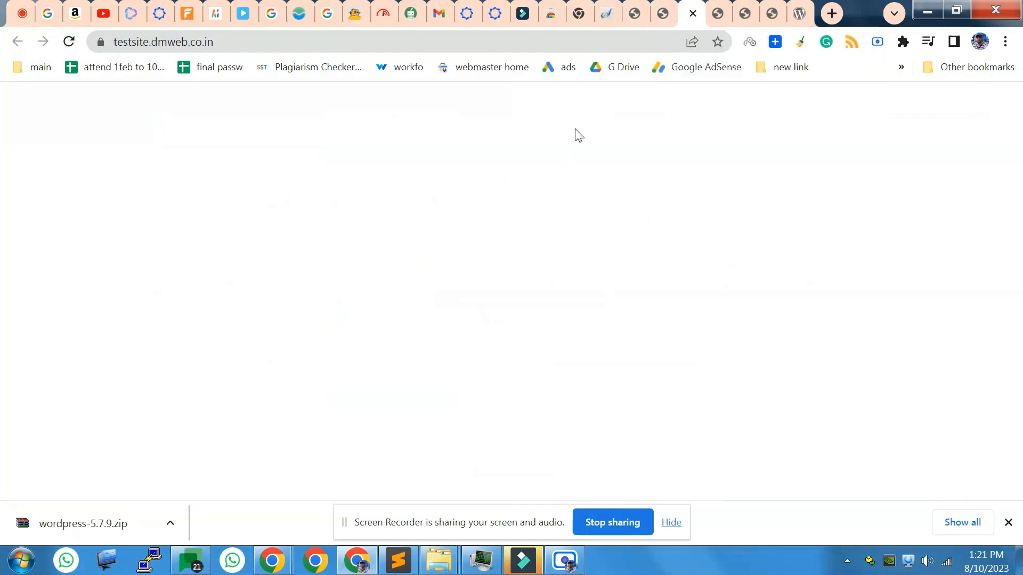
click(663, 12)
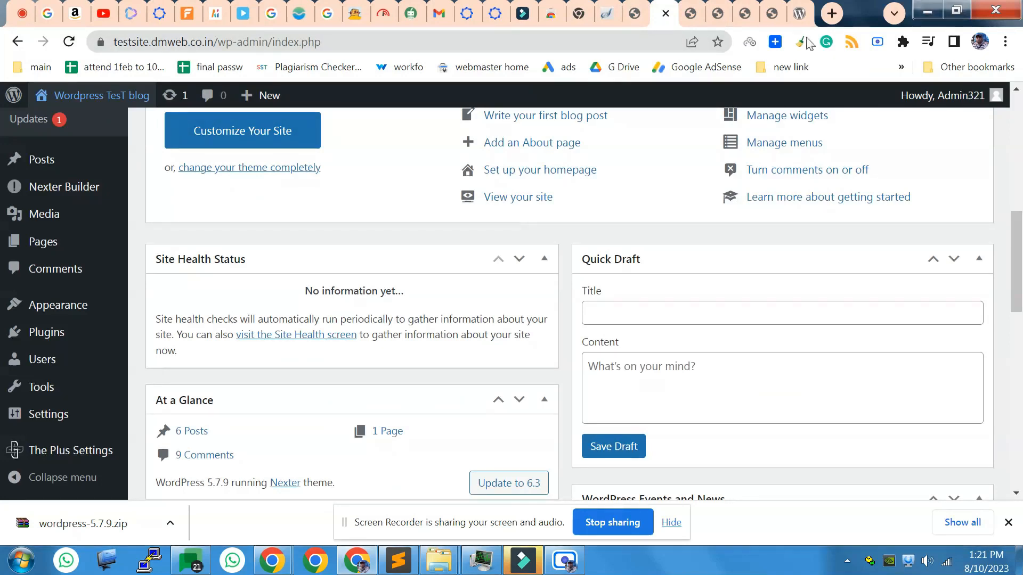
- On the Softaculous tab, trim the address to dmweb.co.in:2083 and log back into cPanel
click(608, 16)
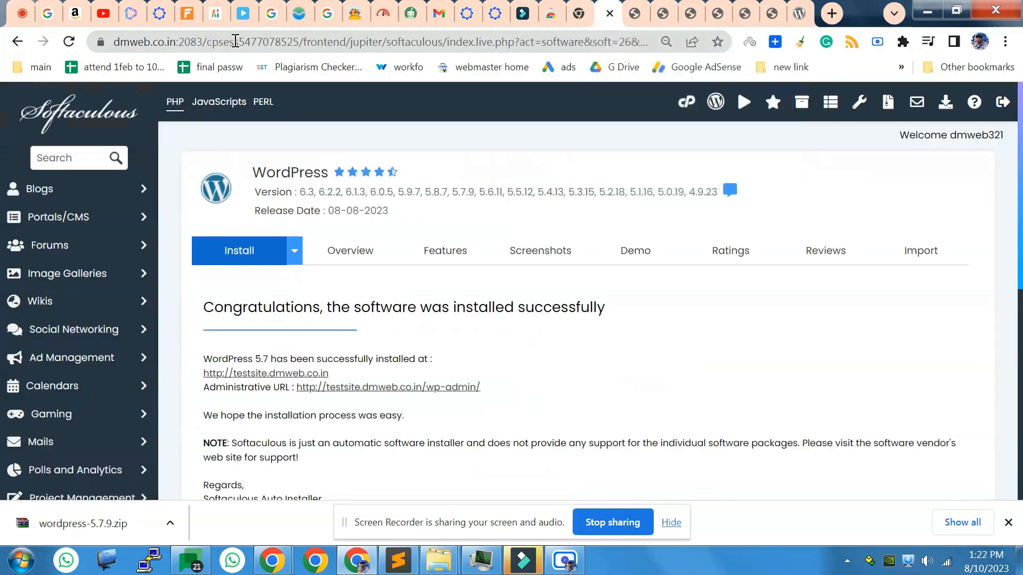
click(205, 43)
click(207, 43)
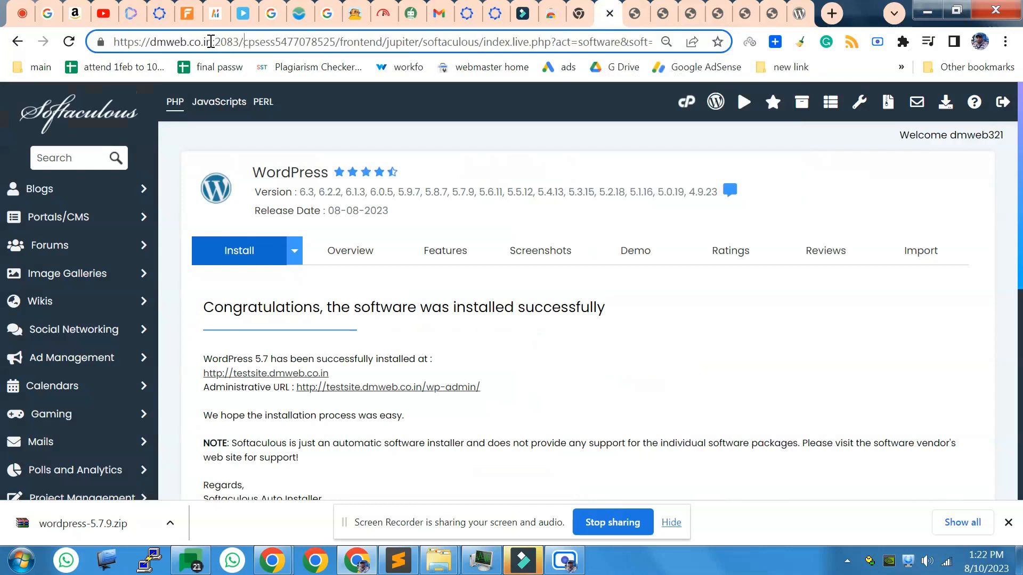
drag(247, 42, 994, 39)
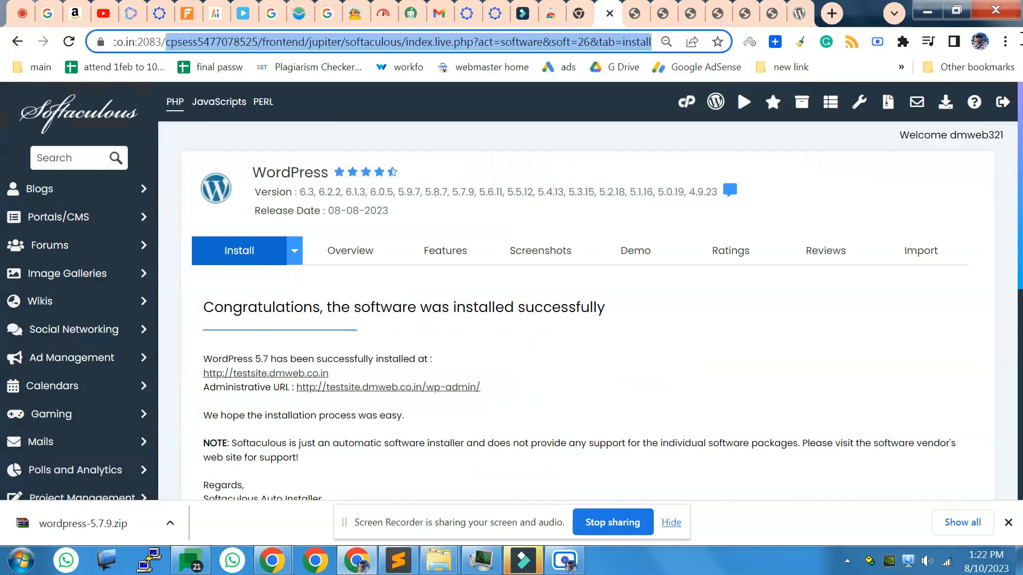
key(BackSpace)
key(Return)
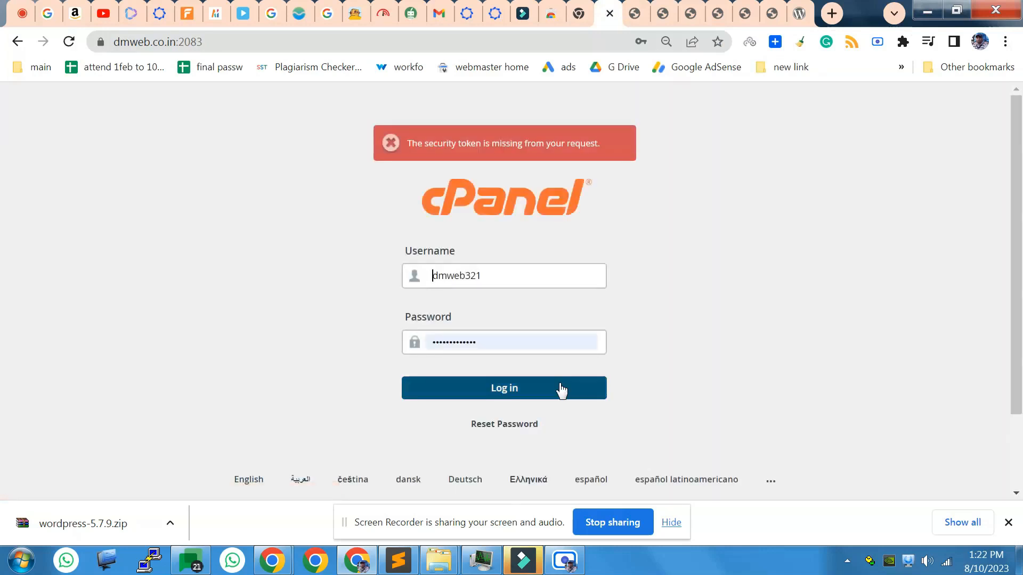
click(562, 391)
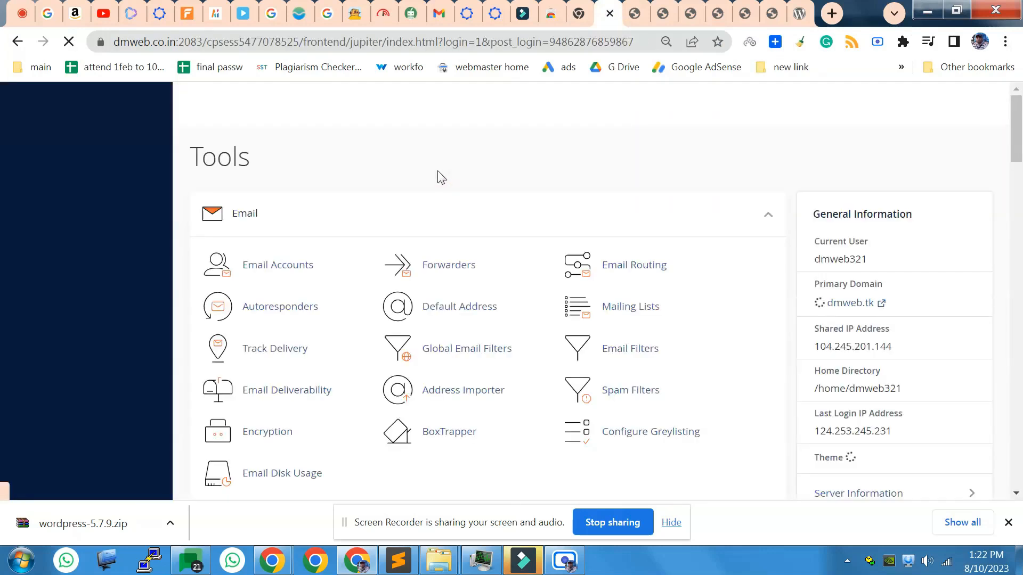
- Search the cPanel tools for 'file' and open File Manager
click(742, 105)
text(file)
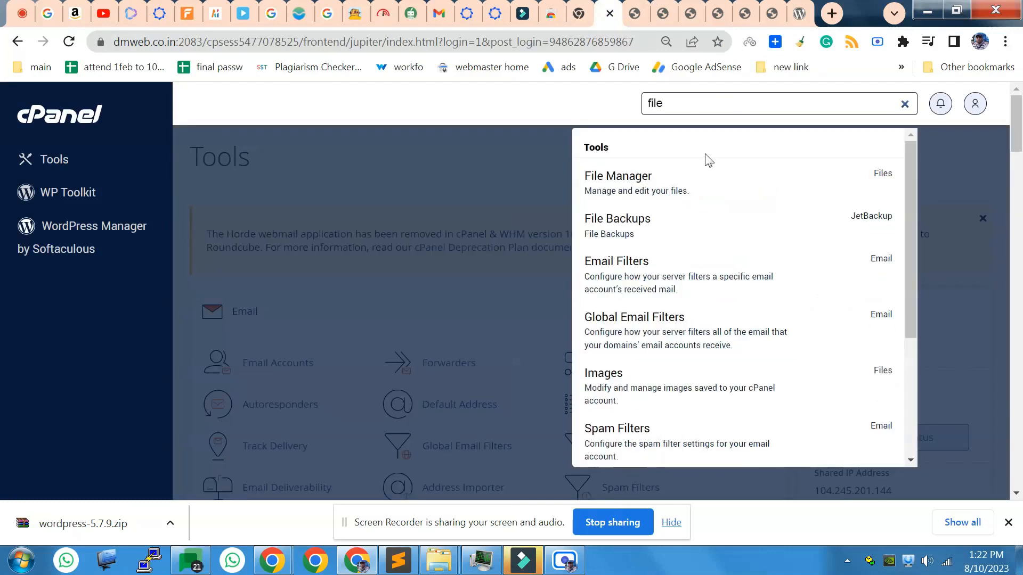
click(695, 180)
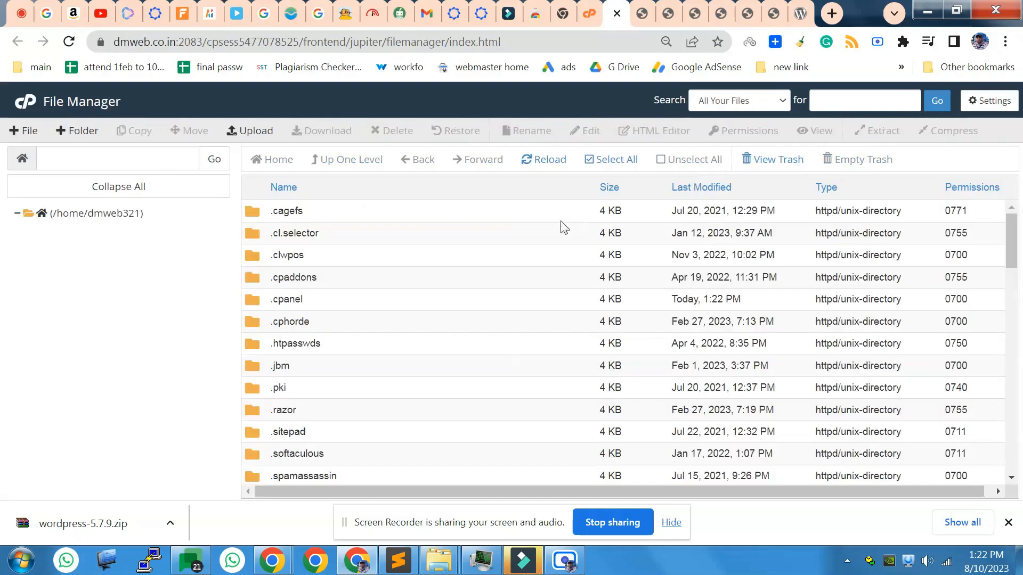
- Browse to dmweb.co.in/wp-content/themes and start copying the Newspaper theme folder
scroll(388, 336, down, 5)
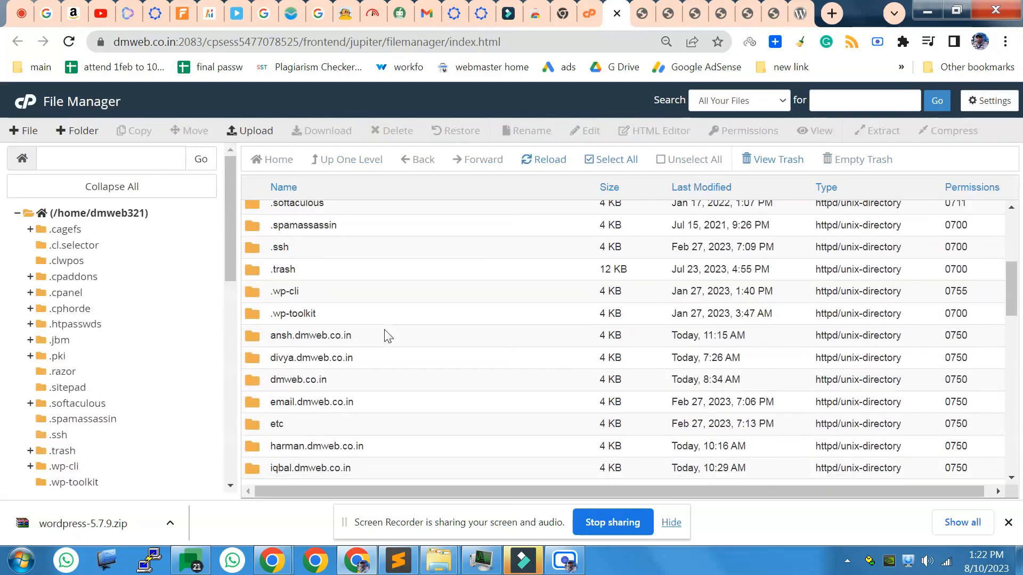
scroll(389, 336, down, 1)
double_click(350, 316)
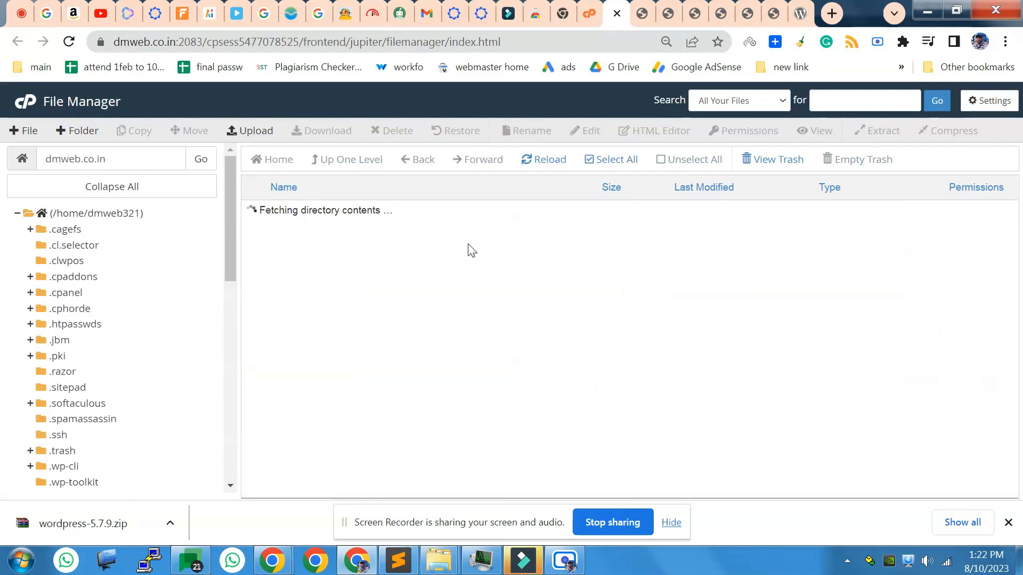
double_click(332, 302)
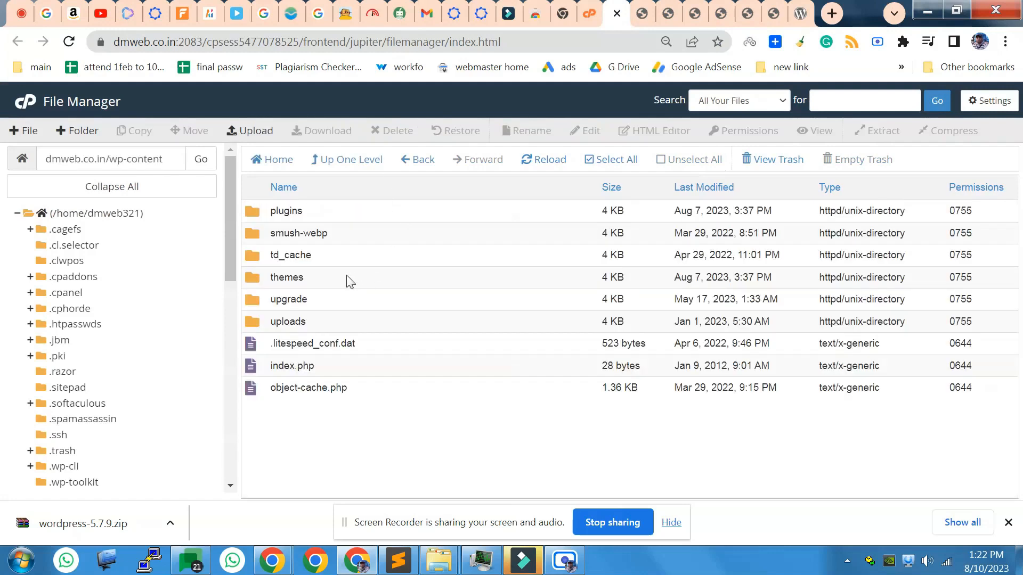
double_click(349, 279)
click(362, 207)
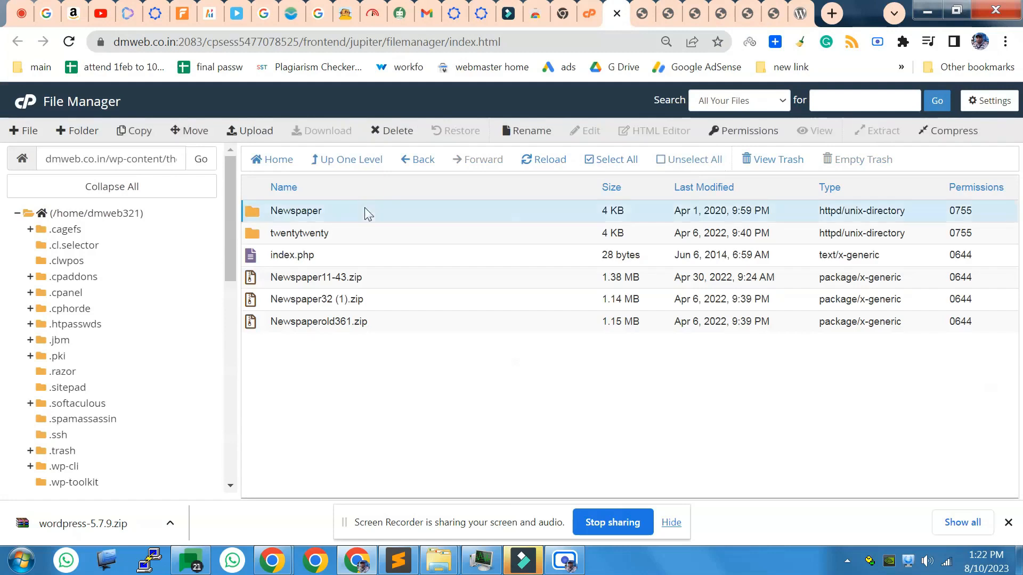
click(130, 131)
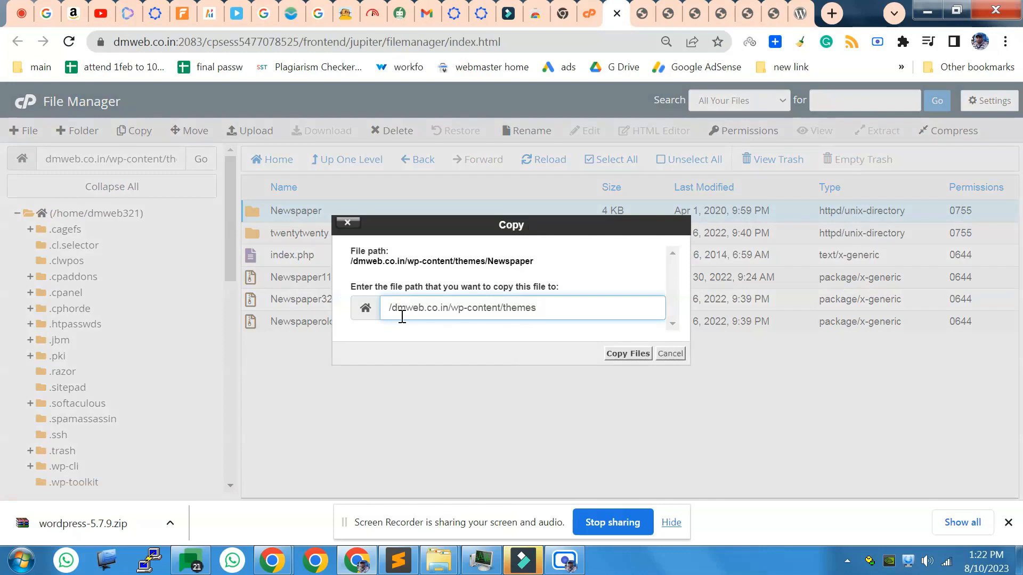
- Set the copy destination to /testsite.dmweb.co.in/wp-content/themes and copy the Newspaper folder
click(650, 17)
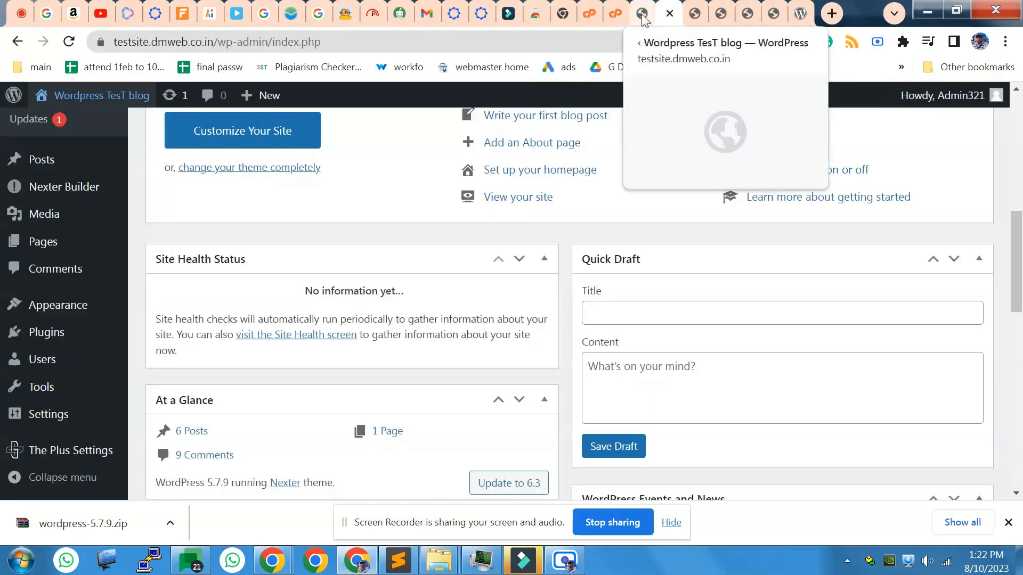
click(613, 15)
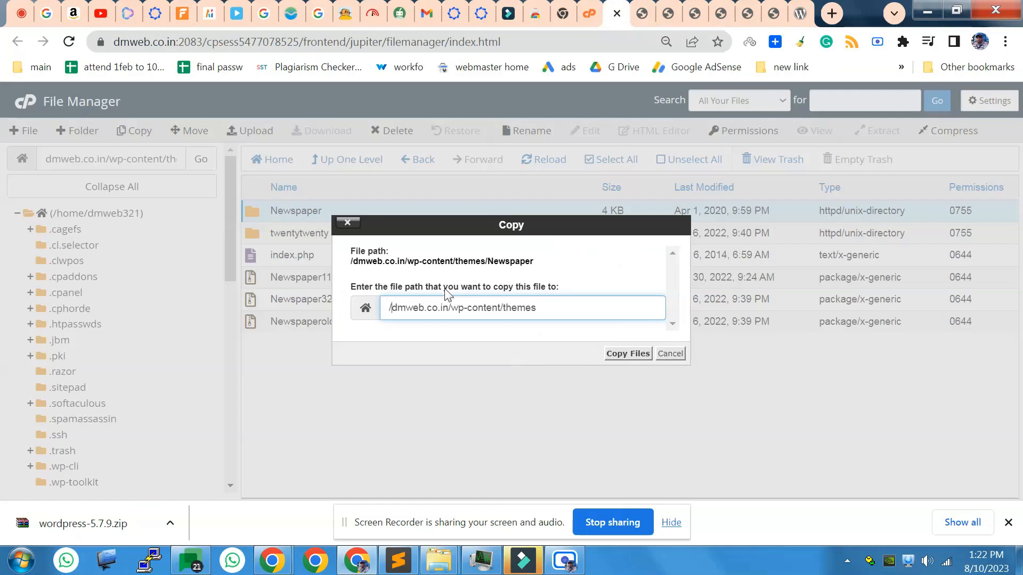
text(testsite.)
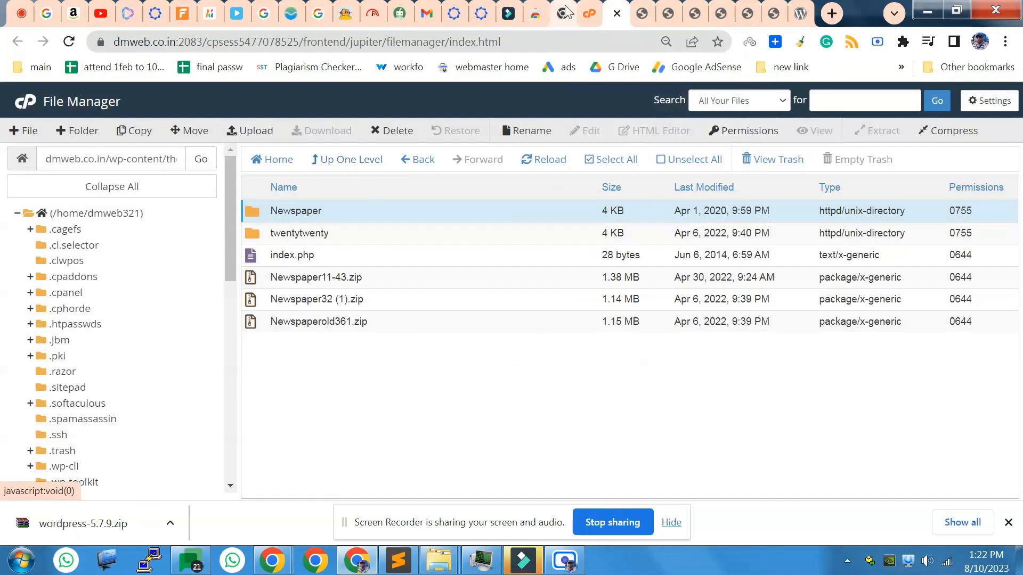
click(645, 16)
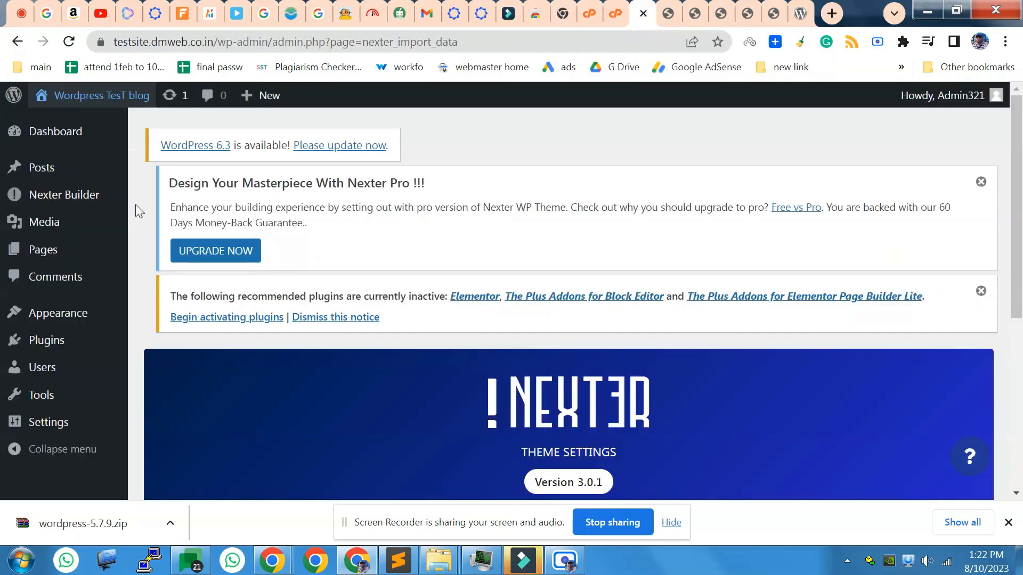
- Activate the Newspaper theme under Appearance > Themes and scroll its welcome page to the tagDiv plugin list
mouse_move(45, 320)
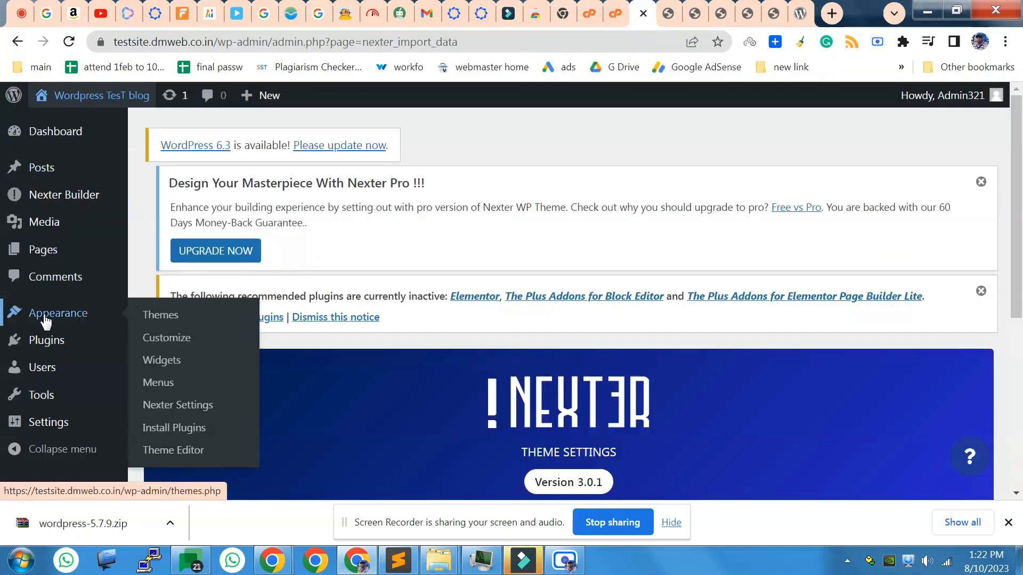
click(171, 321)
scroll(543, 266, down, 4)
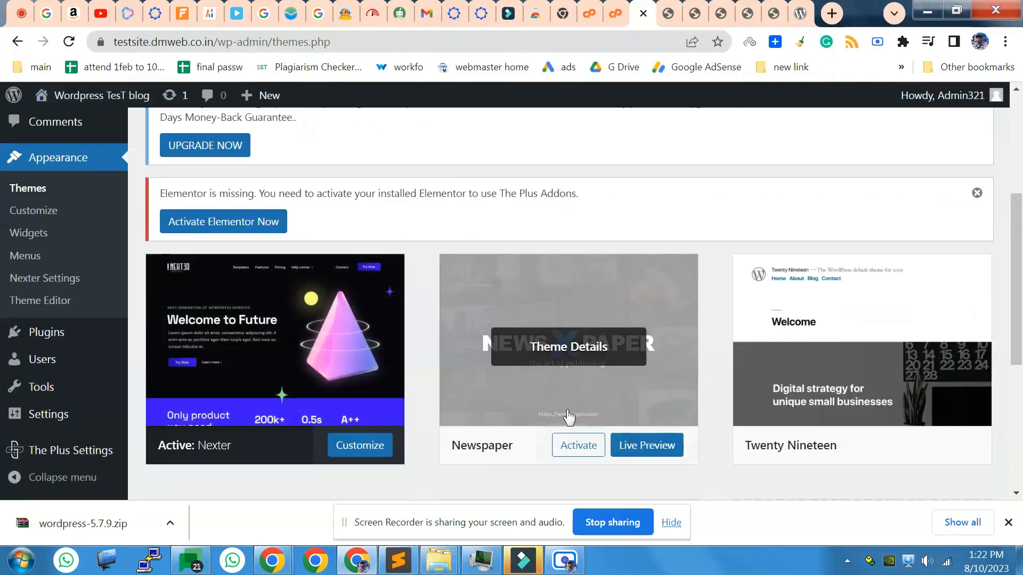
click(574, 449)
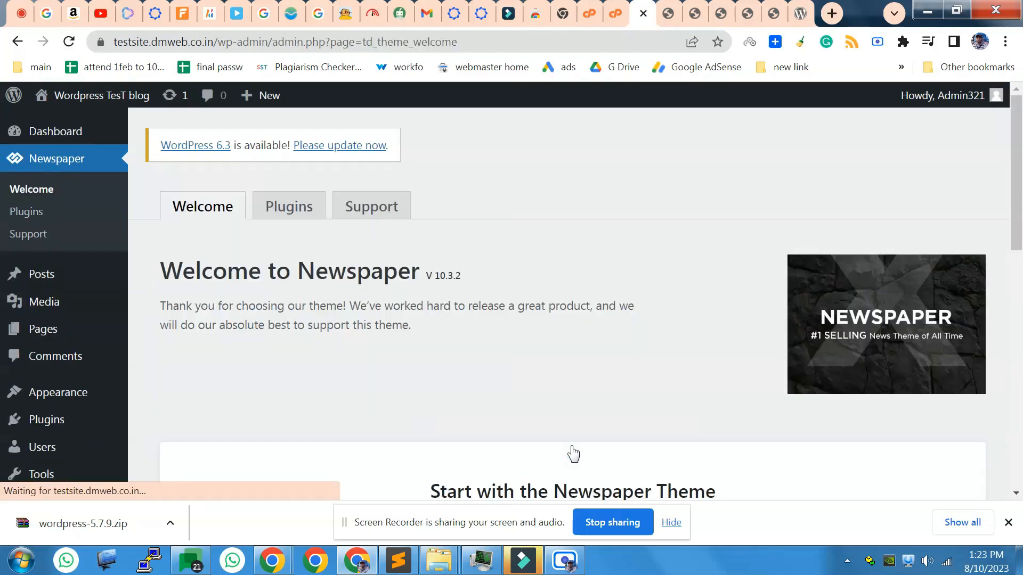
scroll(600, 328, down, 4)
scroll(600, 329, down, 3)
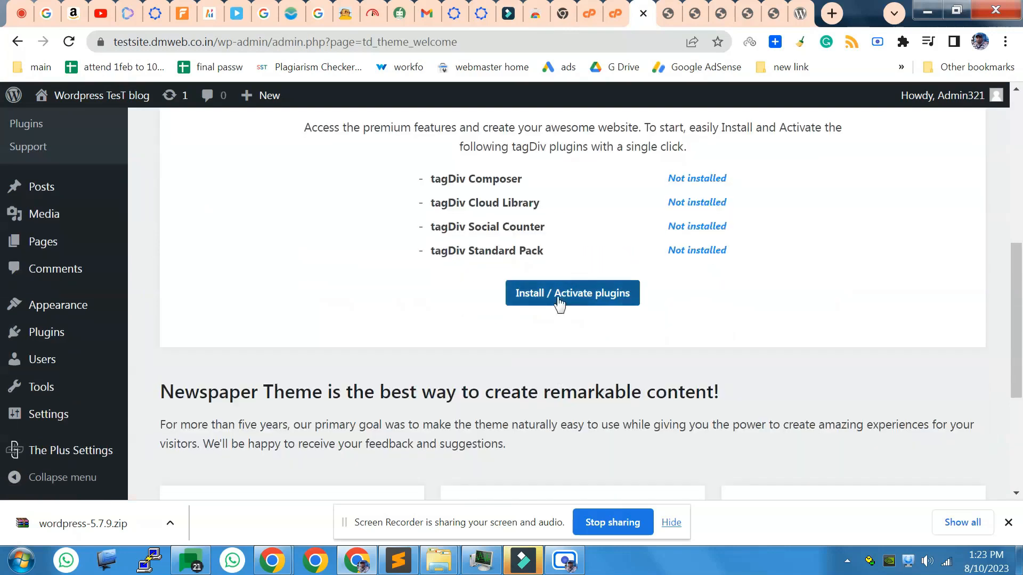
- Install and activate the four required tagDiv plugins
click(559, 301)
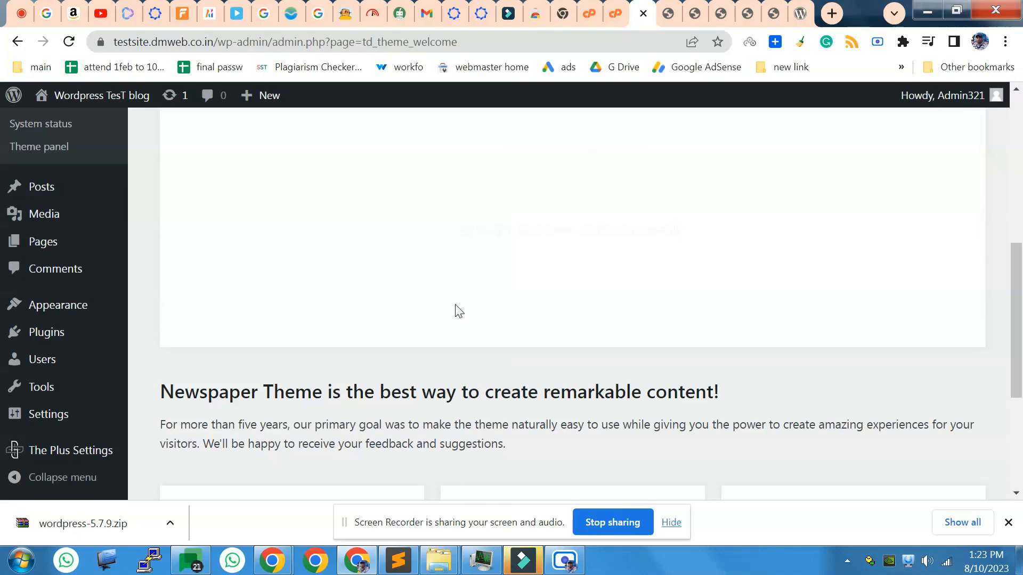
scroll(483, 302, down, 3)
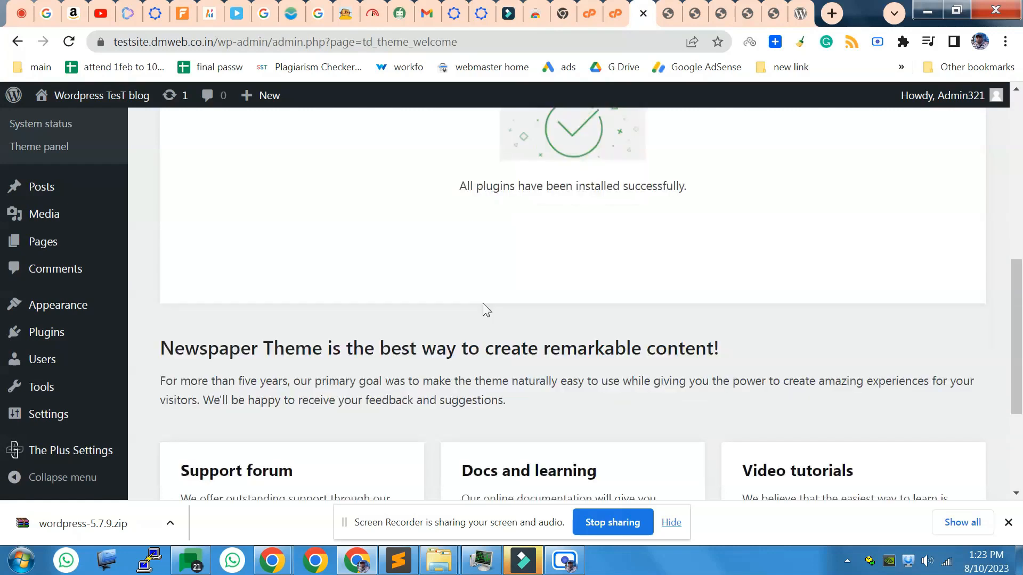
scroll(483, 307, up, 3)
scroll(457, 227, up, 5)
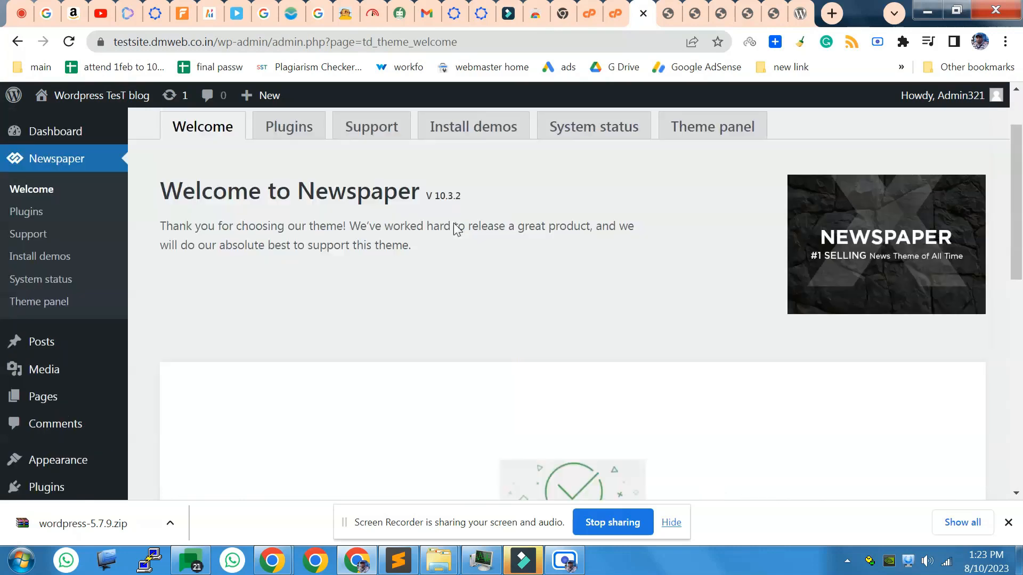
scroll(455, 226, down, 4)
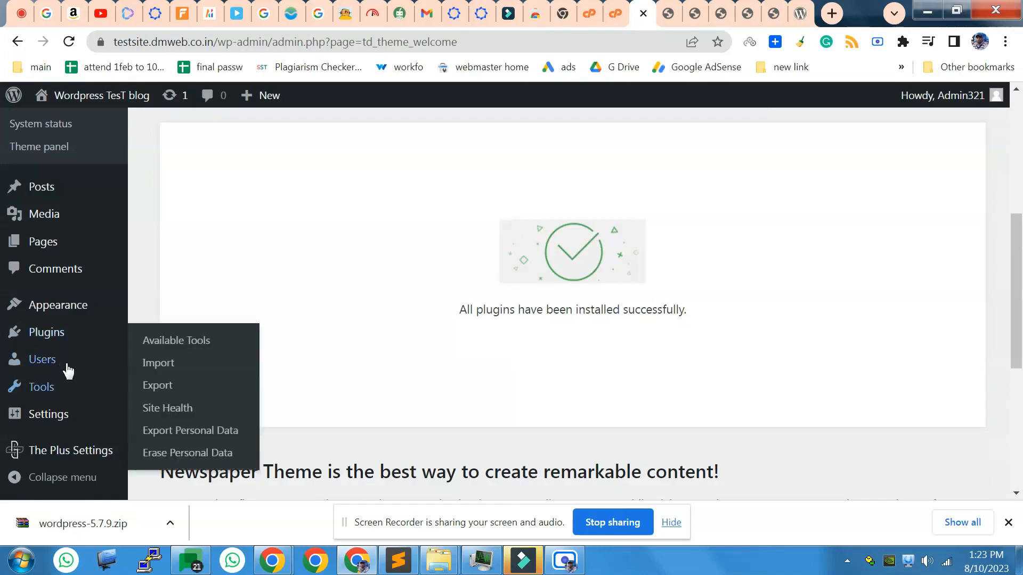
- Check the tagDiv plugins in Installed Plugins, then open the Newspaper demo library
mouse_move(133, 339)
click(177, 335)
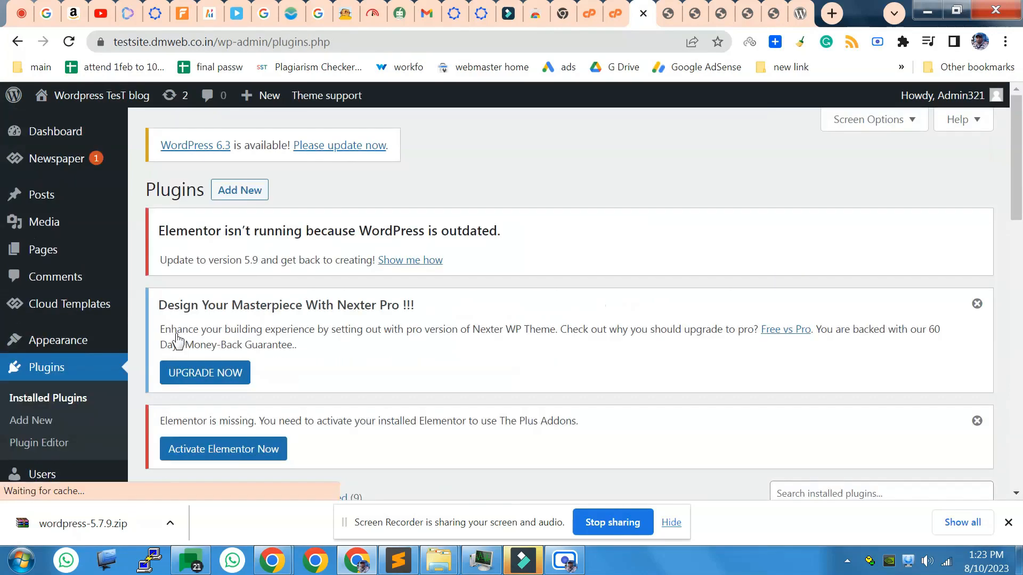
scroll(332, 324, down, 5)
scroll(332, 325, down, 5)
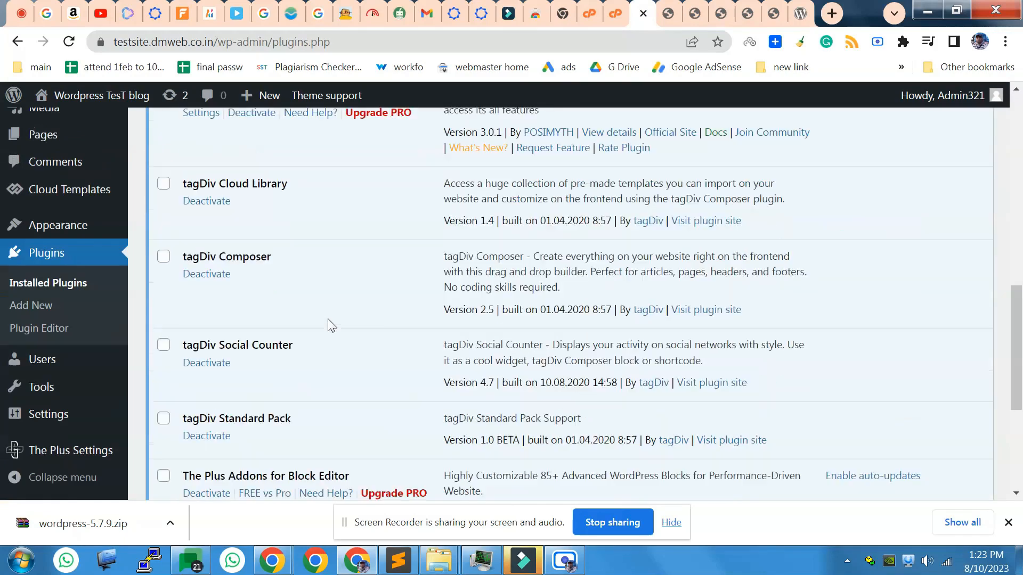
scroll(332, 324, down, 3)
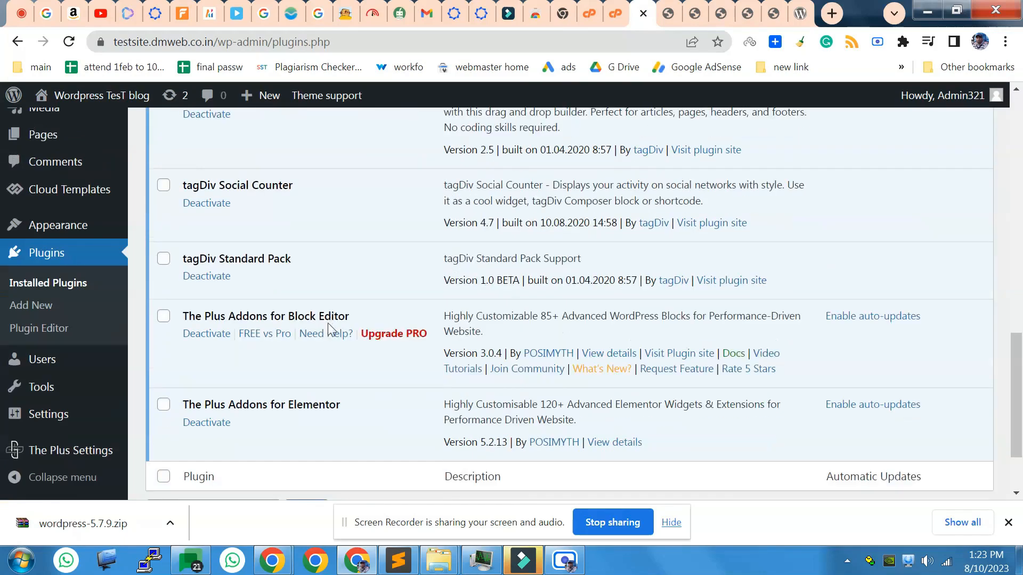
scroll(329, 323, up, 7)
mouse_move(58, 167)
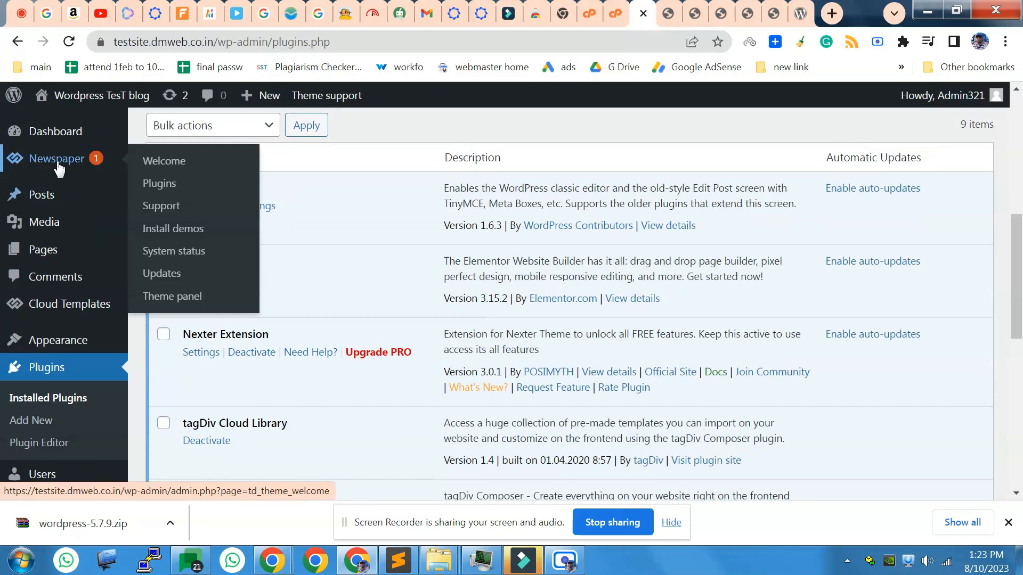
click(211, 240)
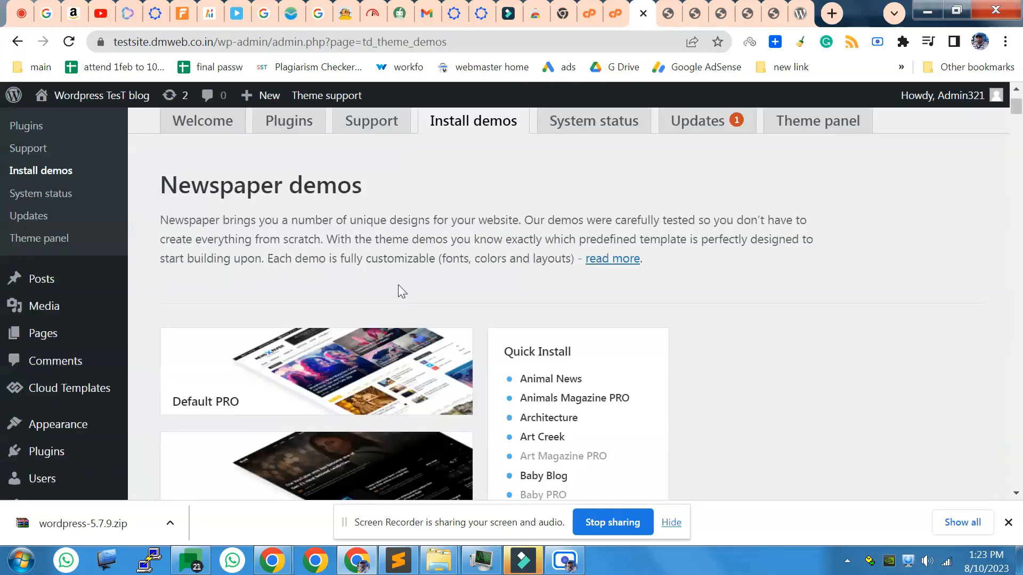
- Start importing the full Default PRO demo of the Newspaper theme
scroll(400, 292, down, 3)
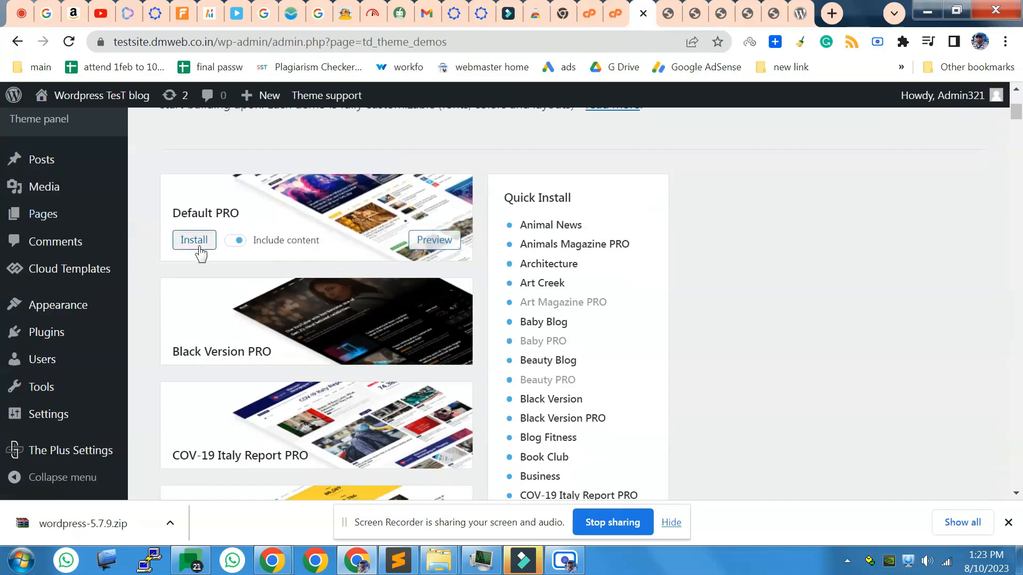
click(199, 246)
click(432, 445)
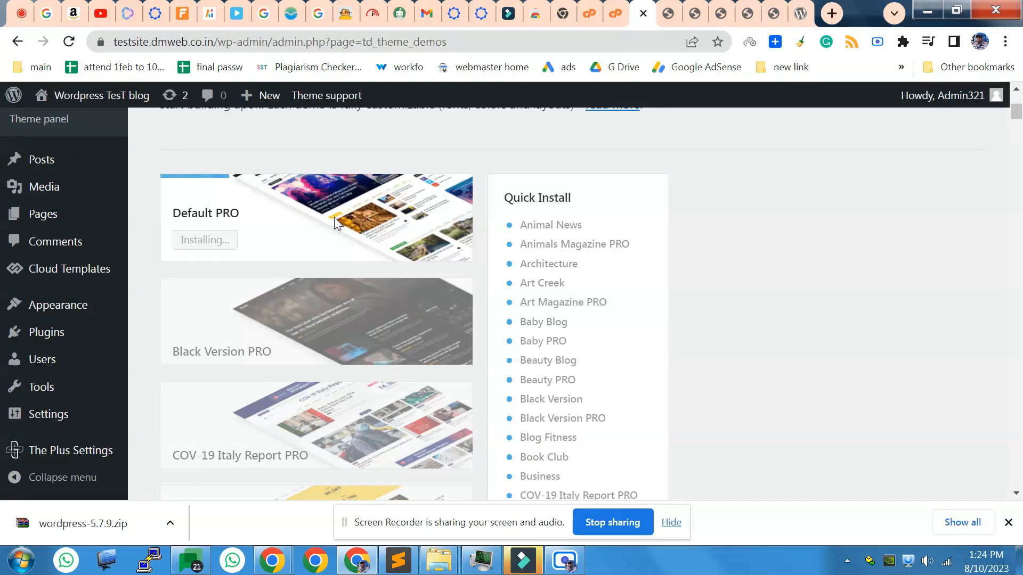
click(673, 524)
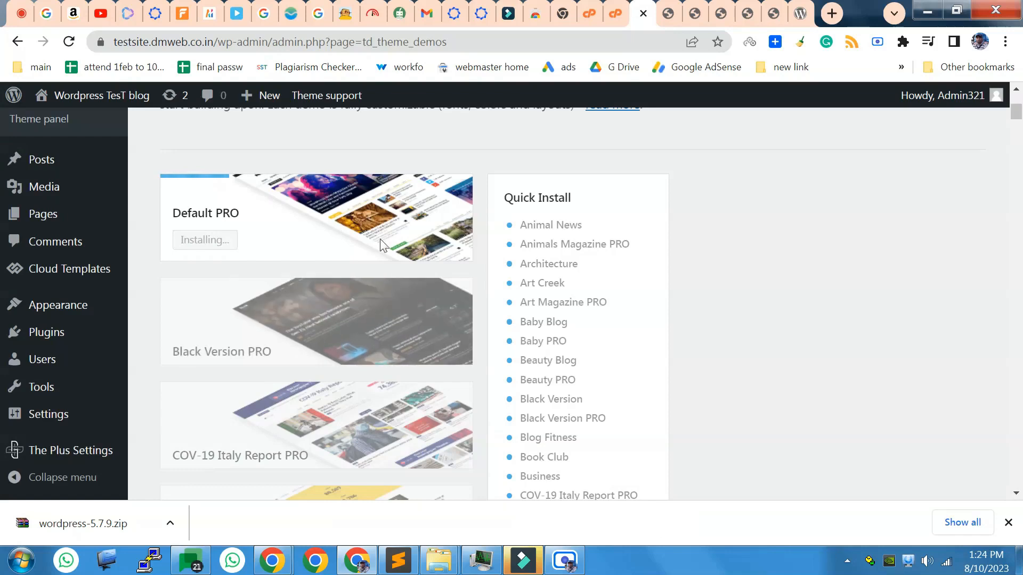
- Open the site's front page in a new tab, reload it, and return to the demo install
right_click(128, 96)
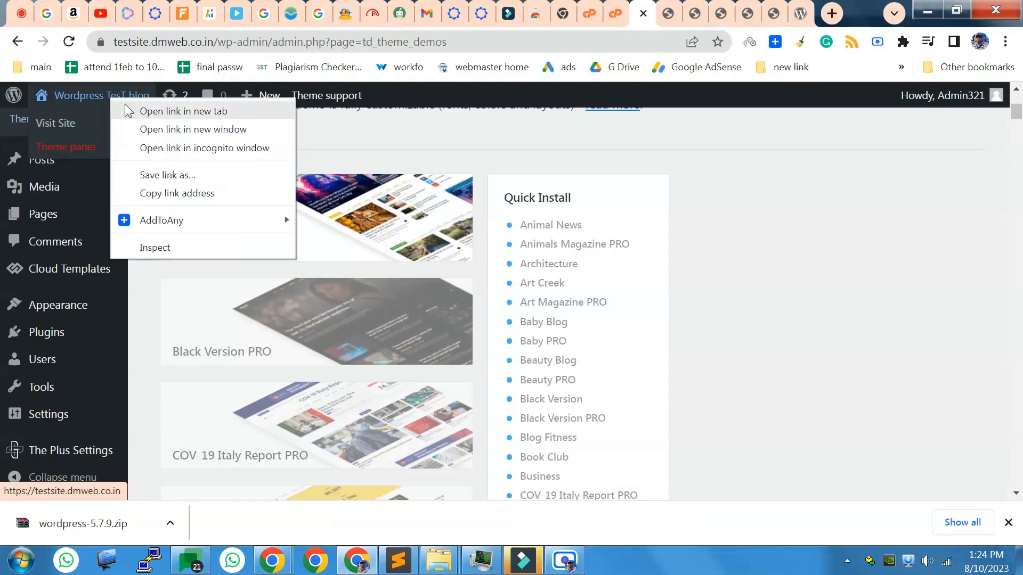
click(138, 110)
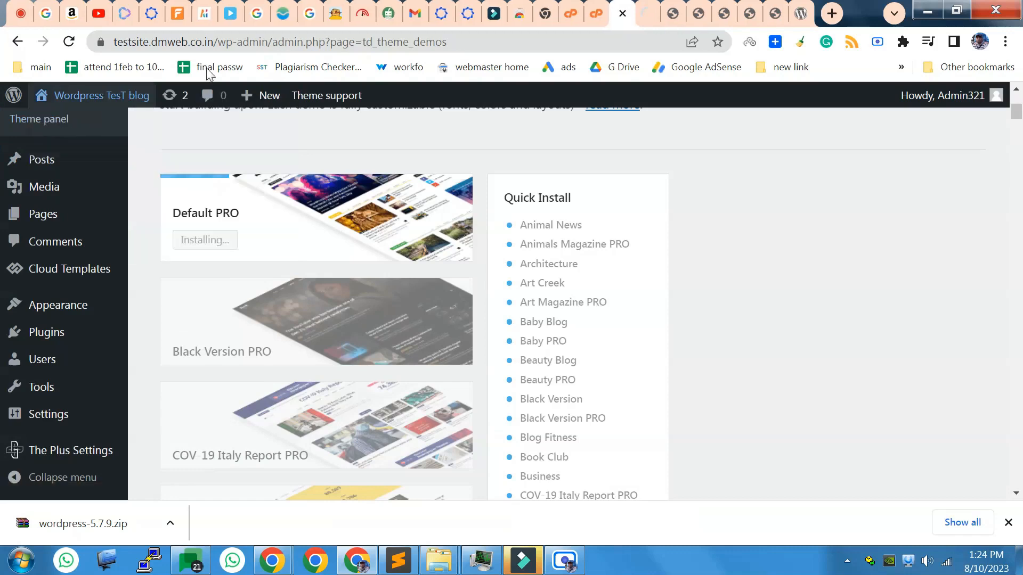
click(648, 17)
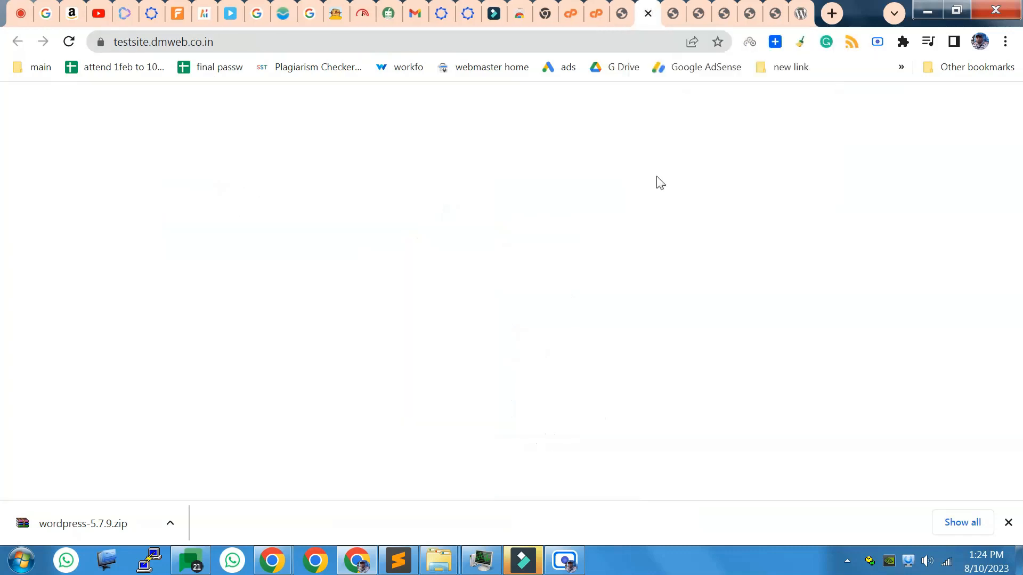
click(69, 42)
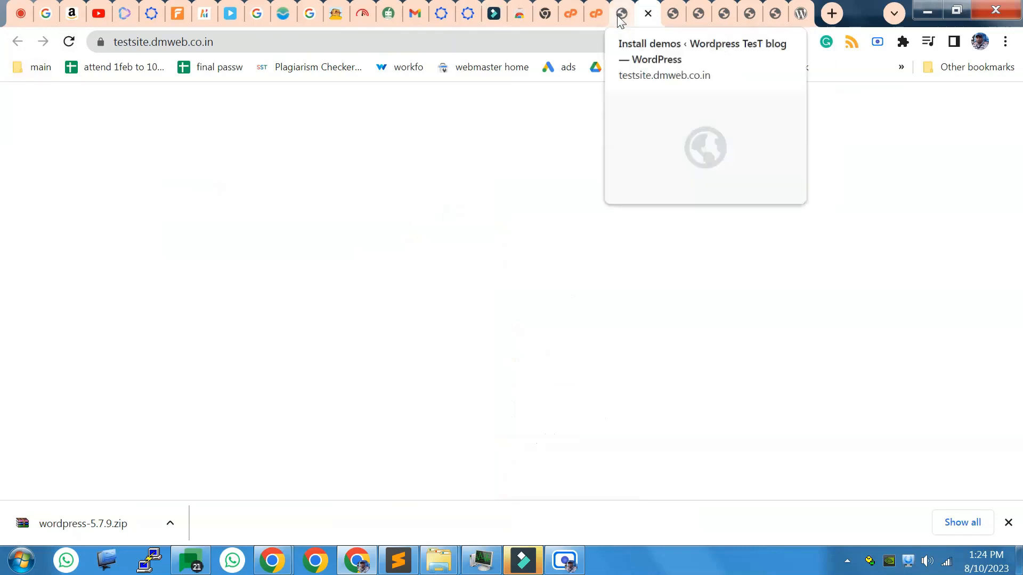
click(622, 16)
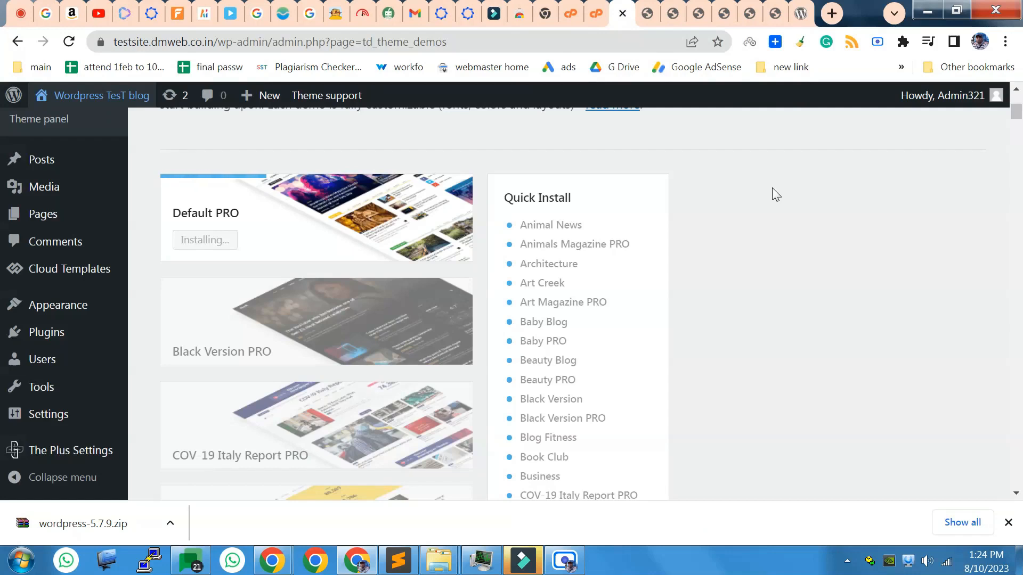
- Close the leftover front page, dashboard, login error and releases tabs, then open Installed Plugins once the demo is installed
click(648, 15)
click(649, 15)
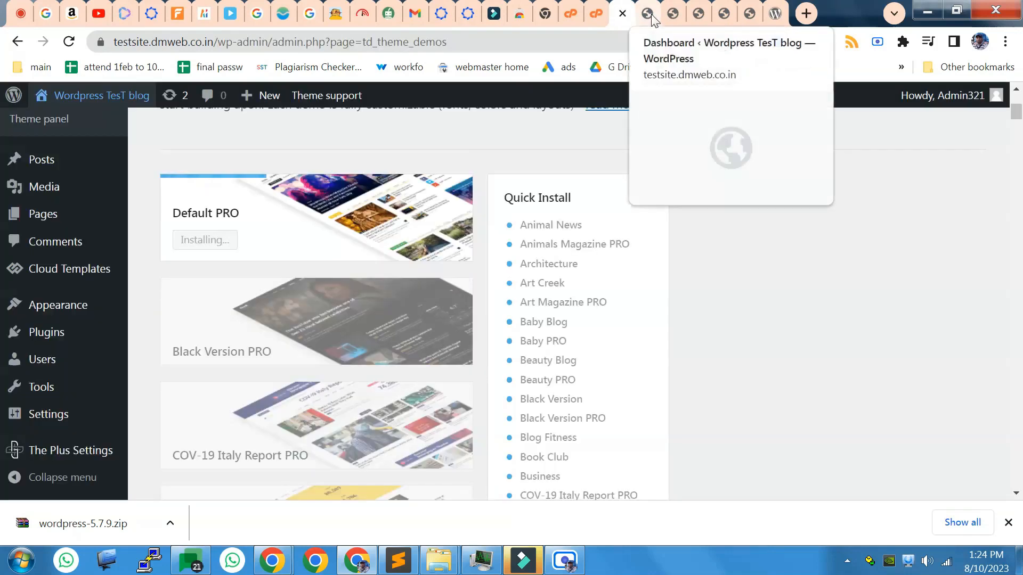
click(651, 18)
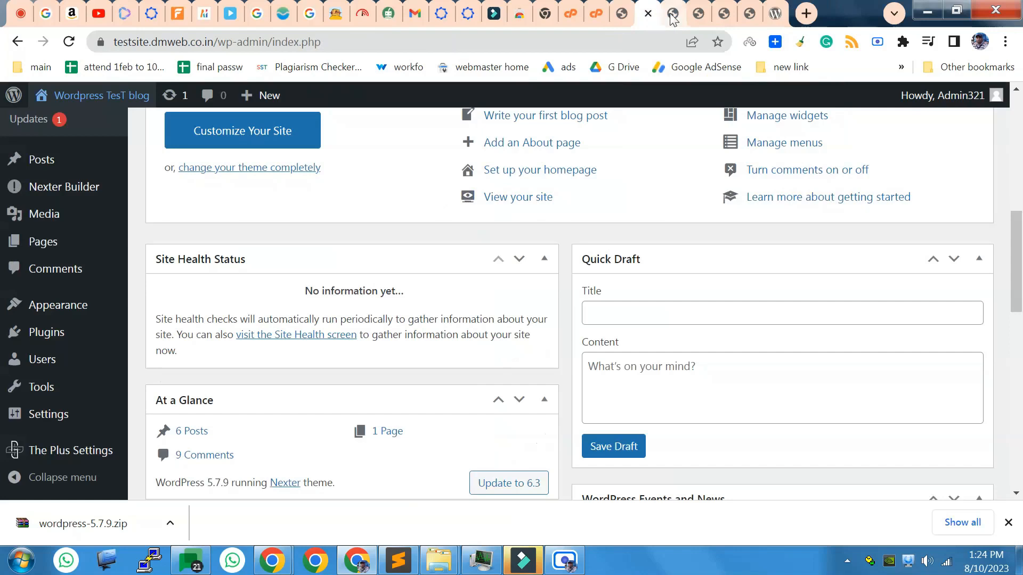
click(651, 18)
click(674, 14)
click(674, 14)
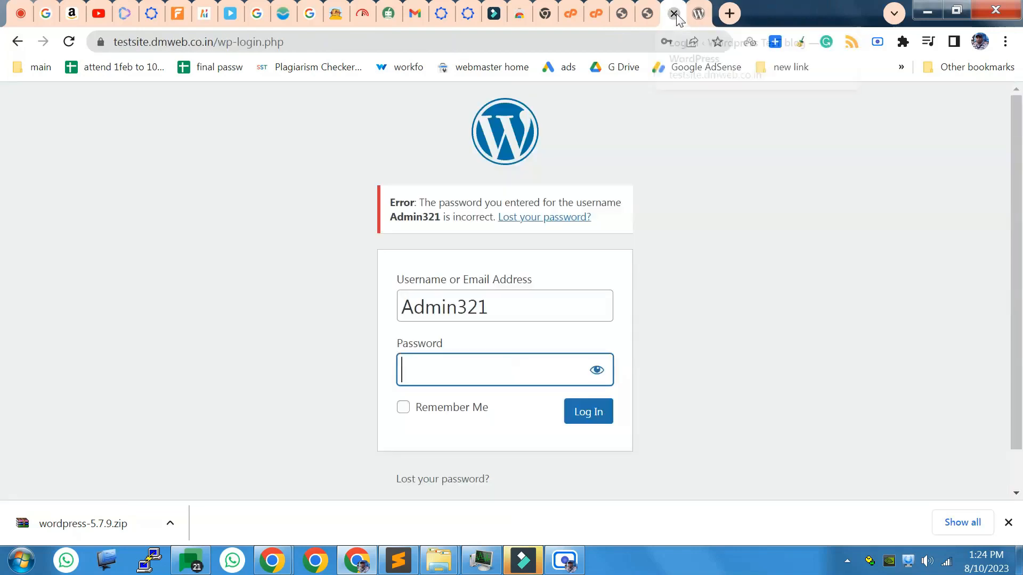
click(674, 13)
click(675, 14)
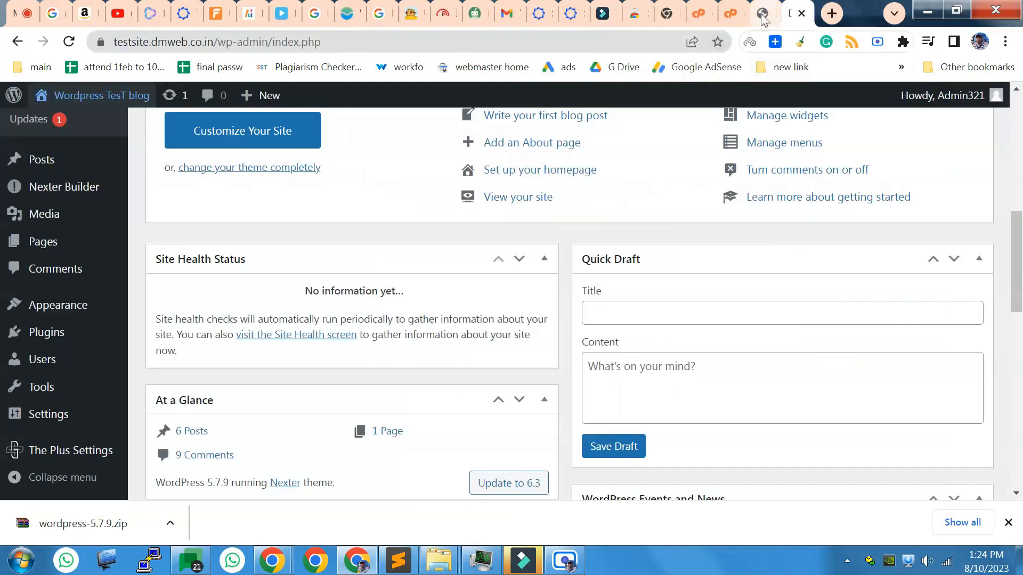
click(762, 14)
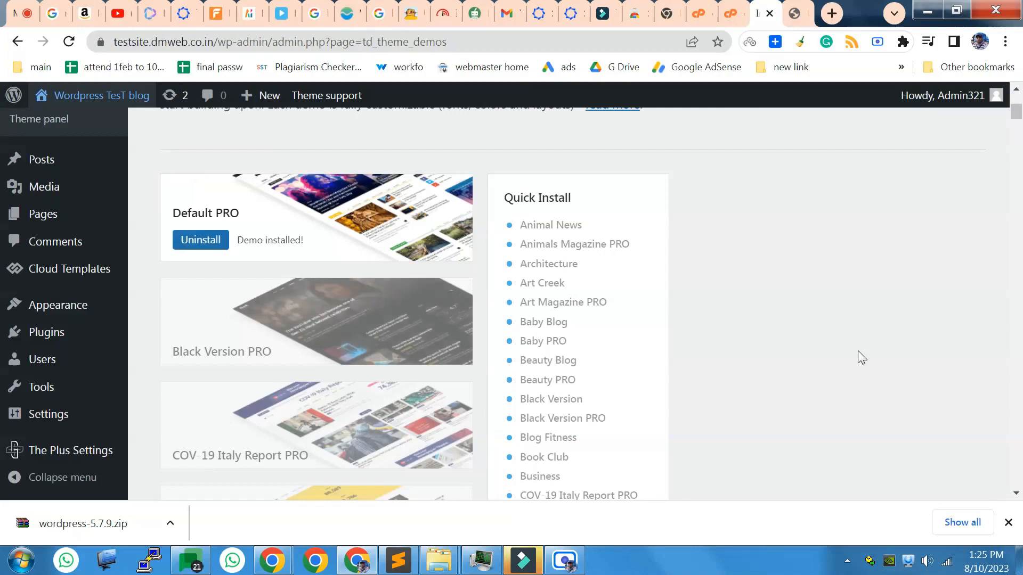
click(49, 332)
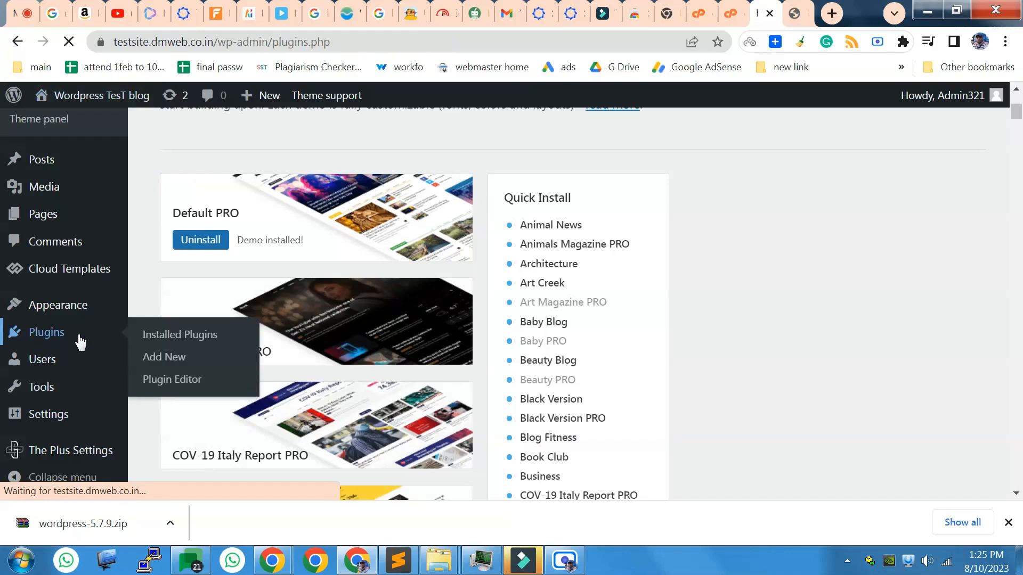
- Deactivate Elementor, Nexter Extension, The Plus Addons for Block Editor and The Plus Addons for Elementor
scroll(323, 397, down, 4)
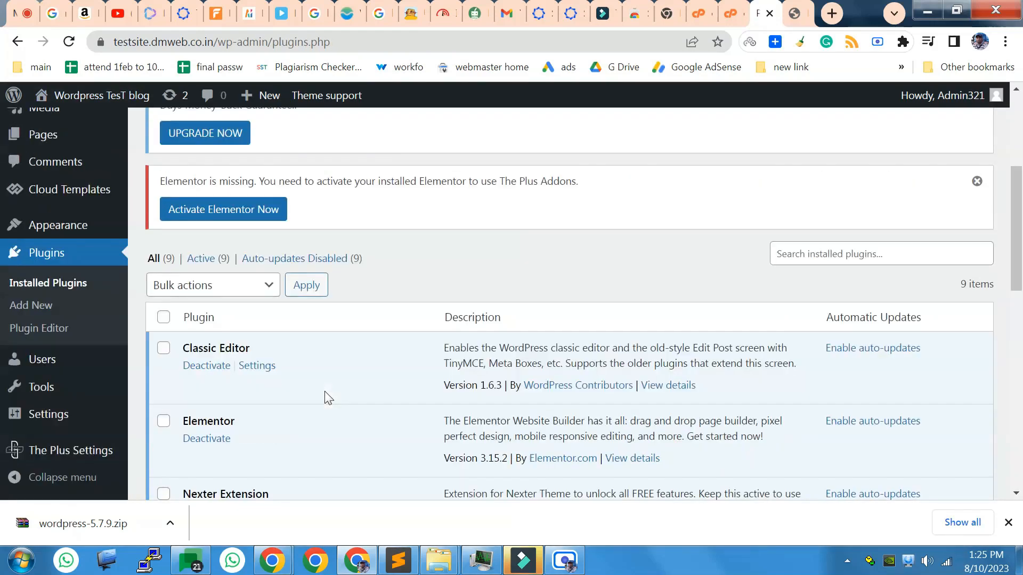
scroll(328, 397, down, 3)
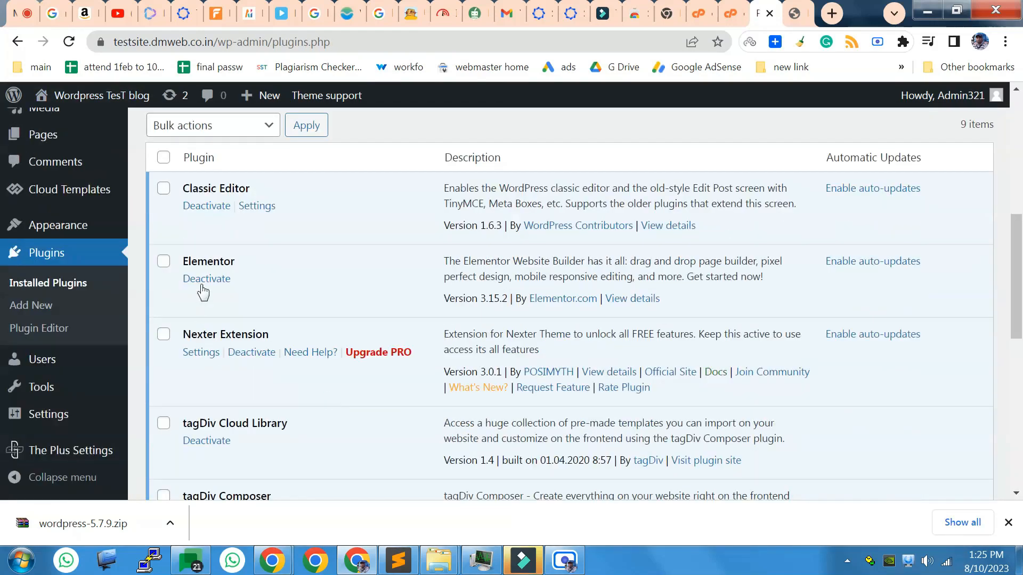
click(203, 280)
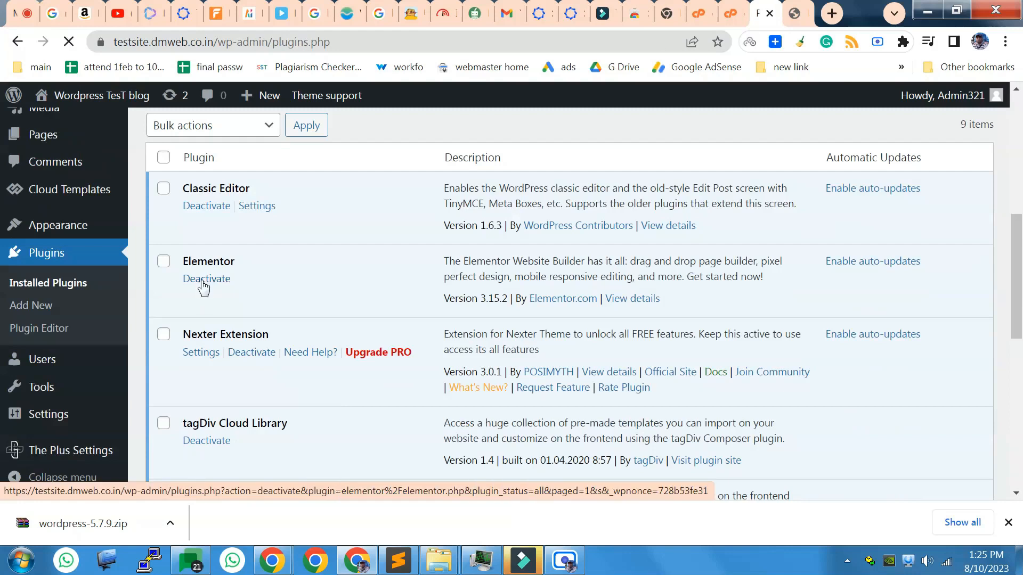
scroll(364, 426, down, 4)
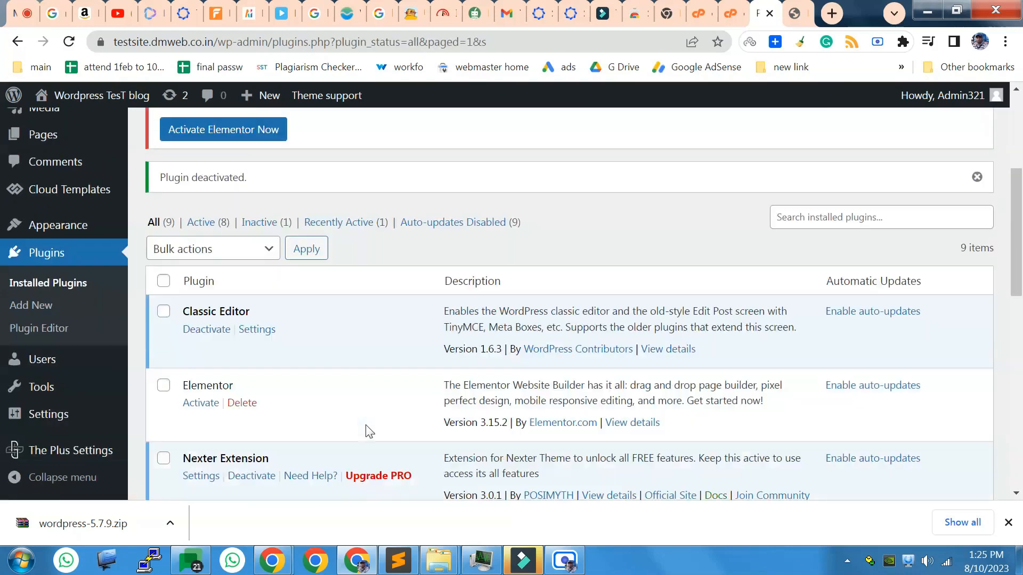
scroll(366, 430, down, 3)
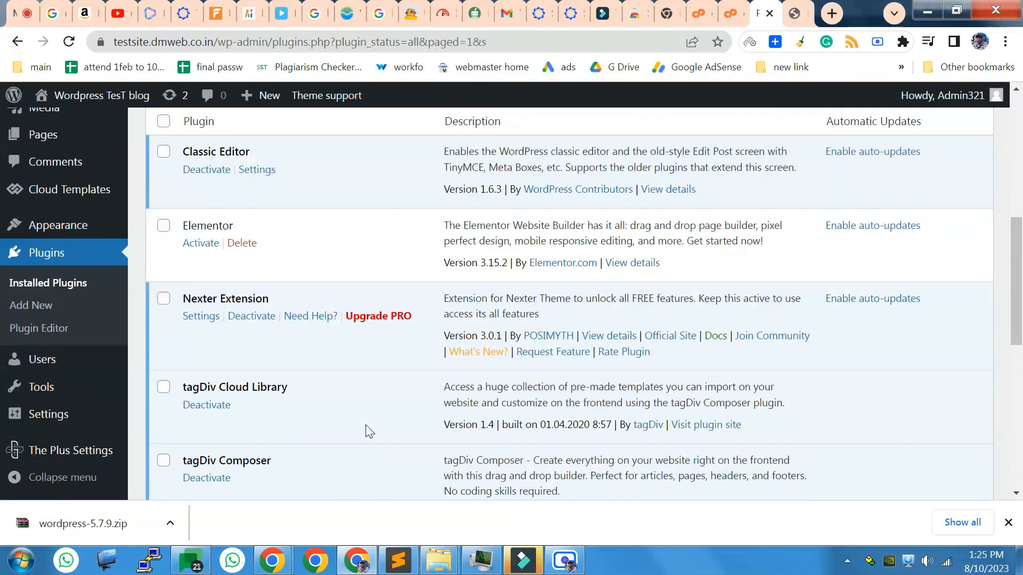
click(237, 319)
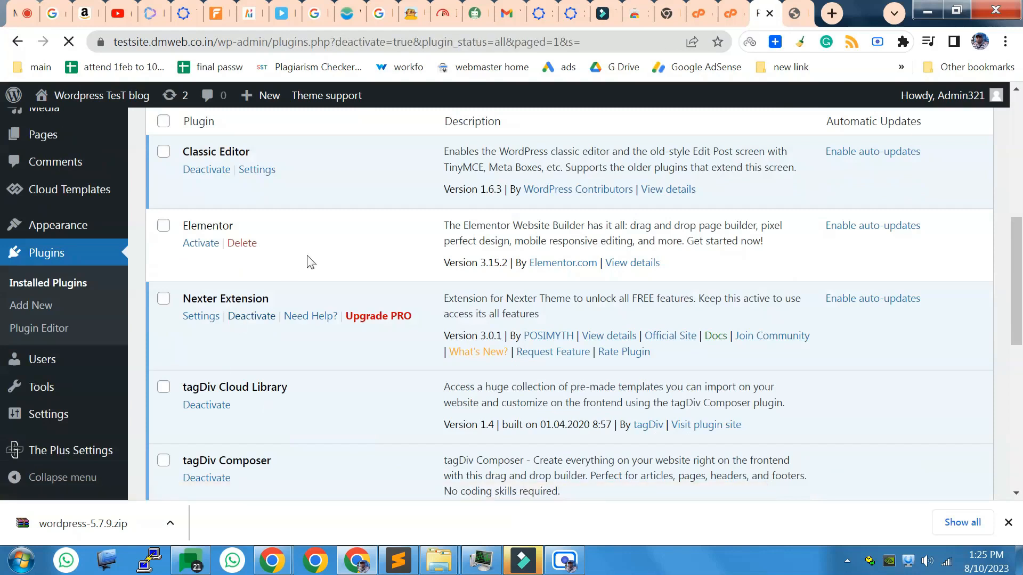
scroll(394, 418, down, 6)
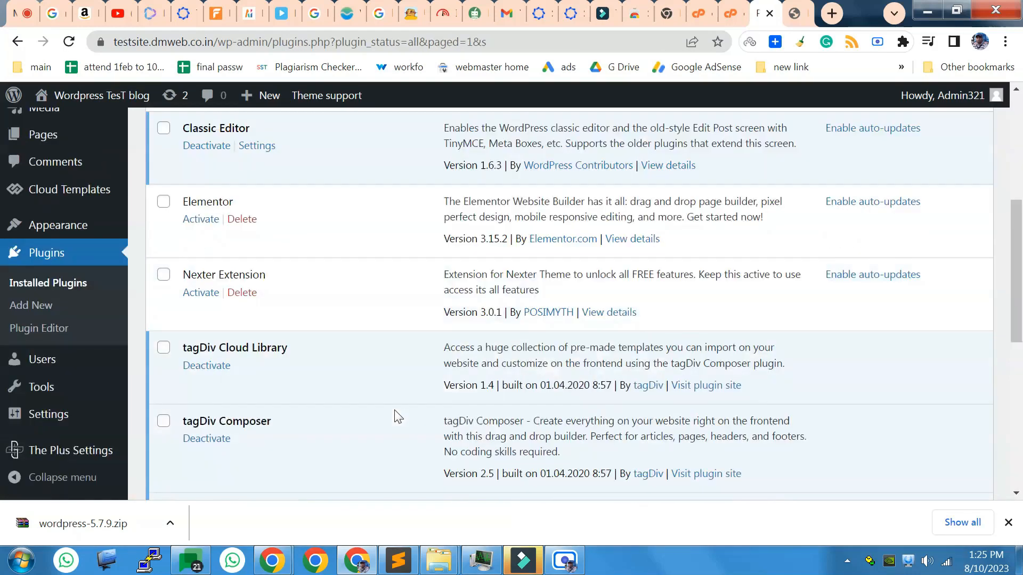
scroll(396, 417, down, 5)
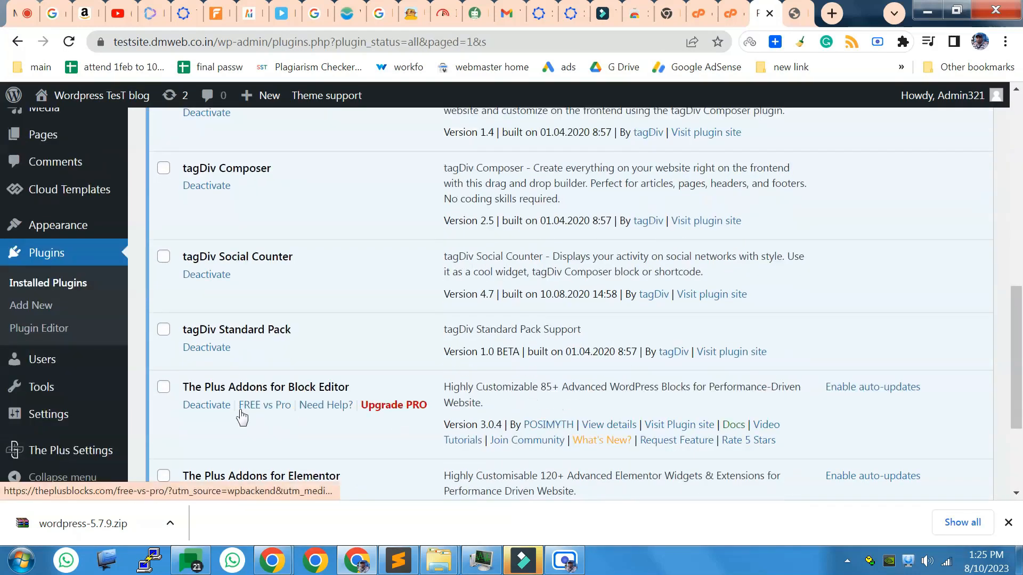
click(218, 416)
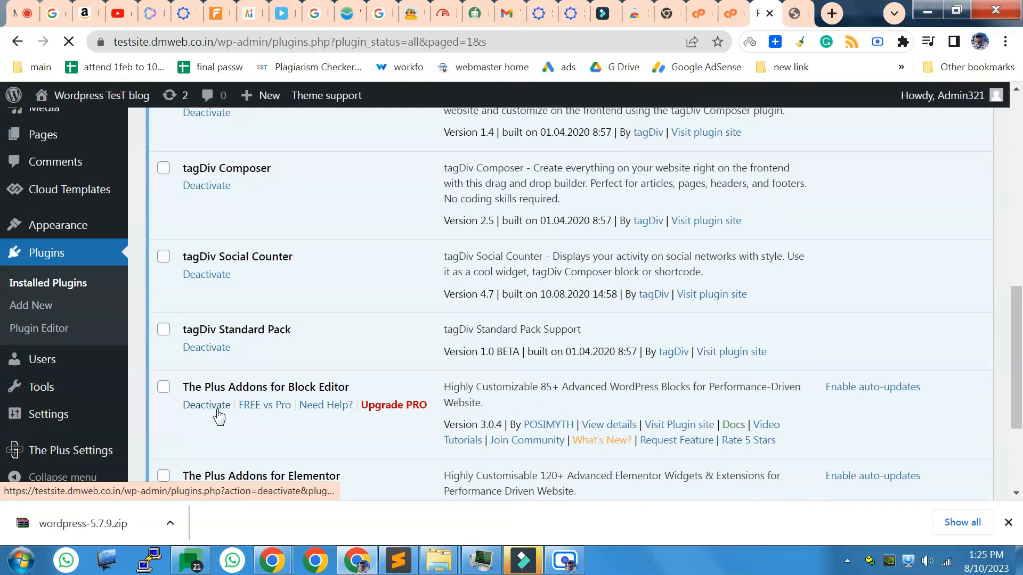
scroll(396, 388, down, 7)
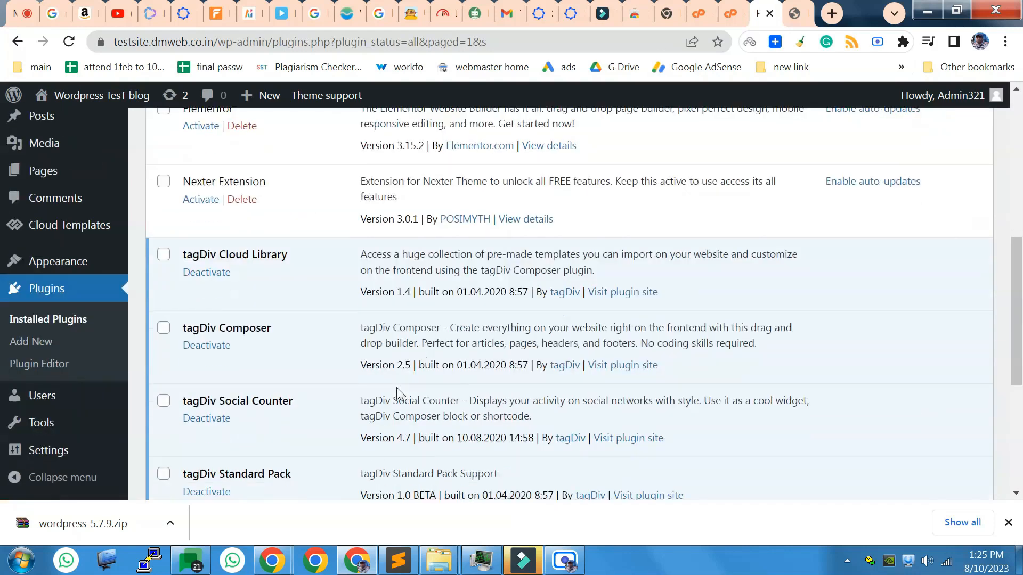
scroll(396, 388, down, 4)
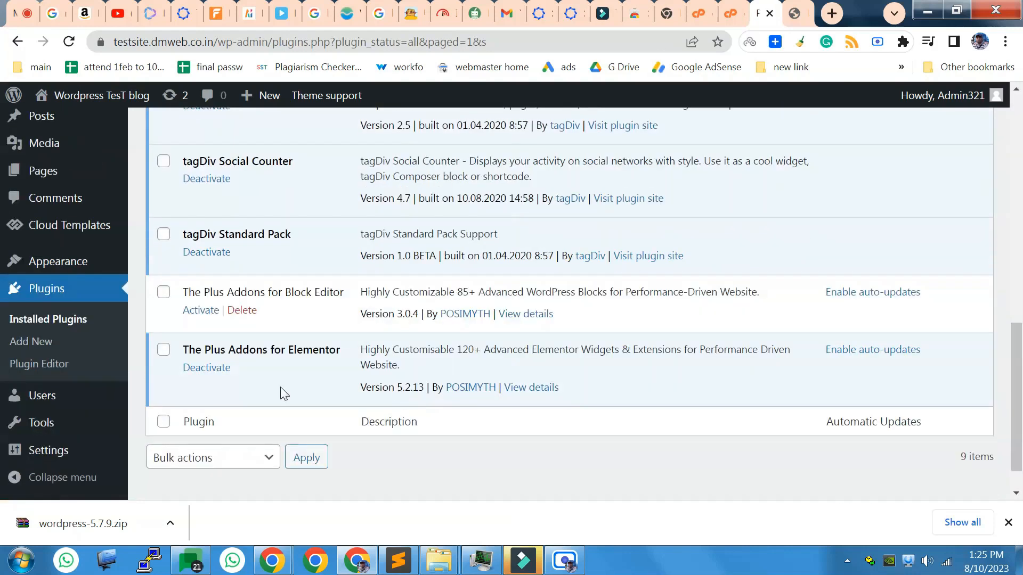
click(203, 370)
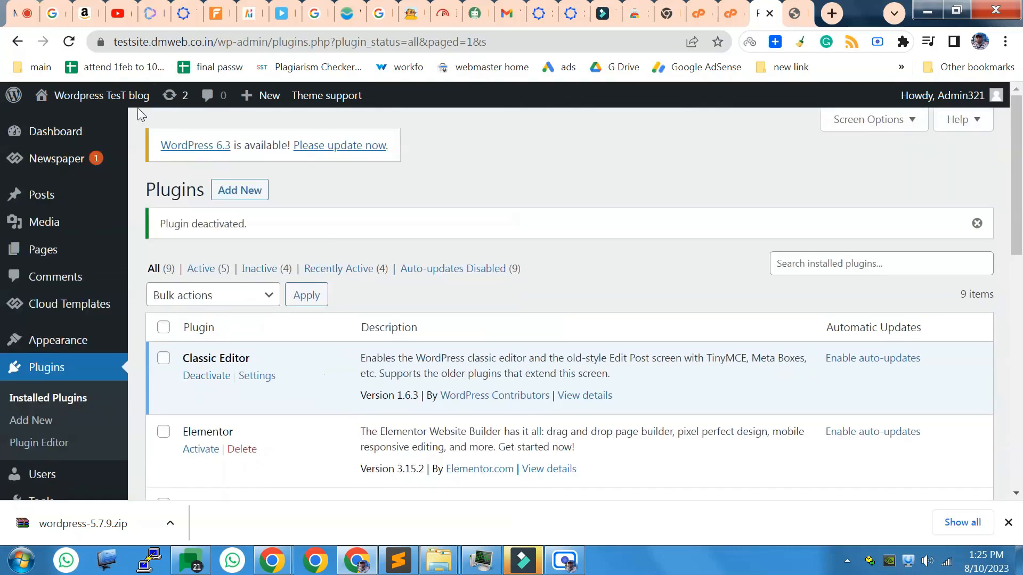
- Open the live site in a new tab and switch to it
right_click(131, 100)
click(176, 114)
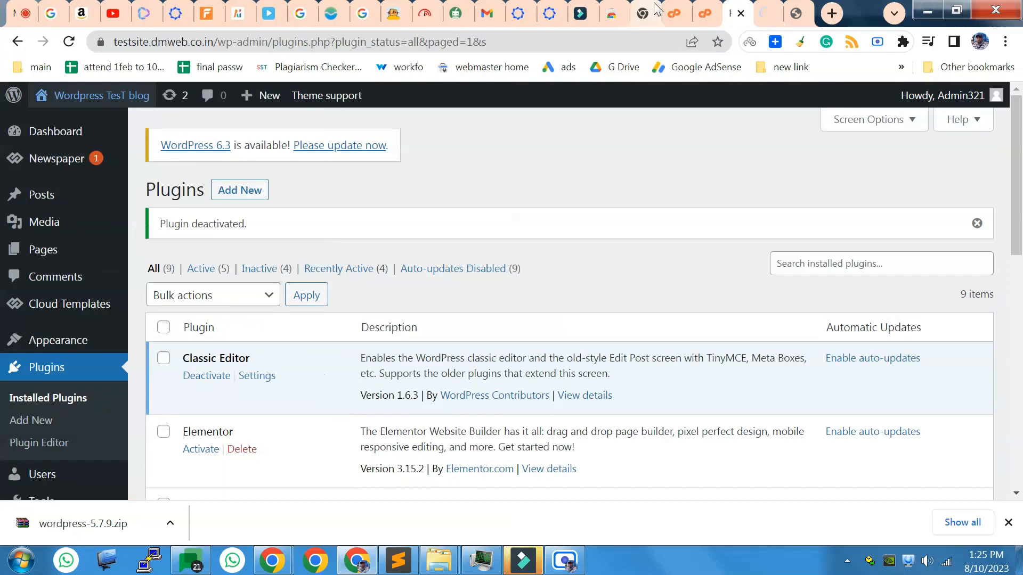
click(767, 13)
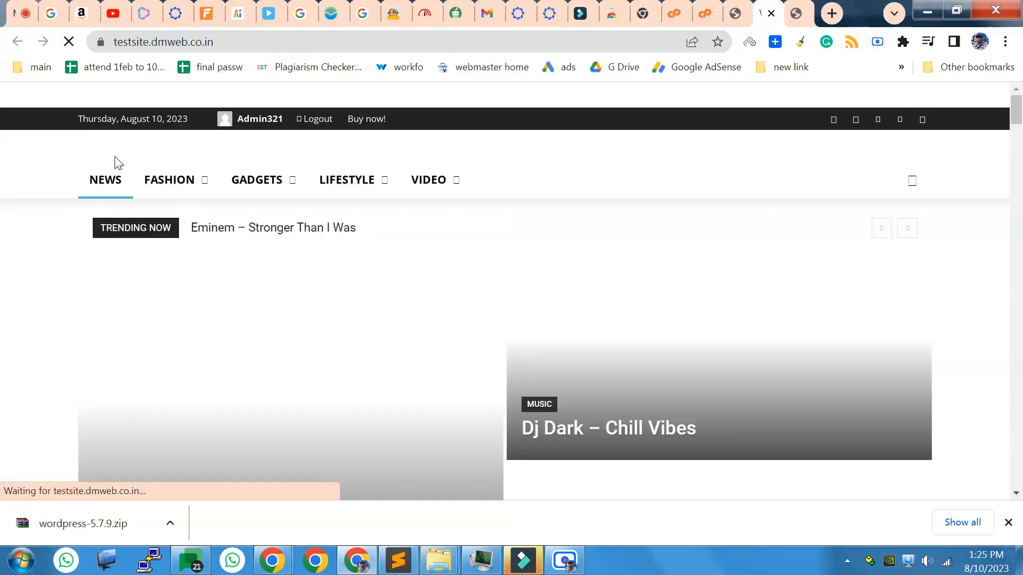
- Scroll through the homepage's News12Paper layout and select the site's web address
scroll(486, 322, down, 2)
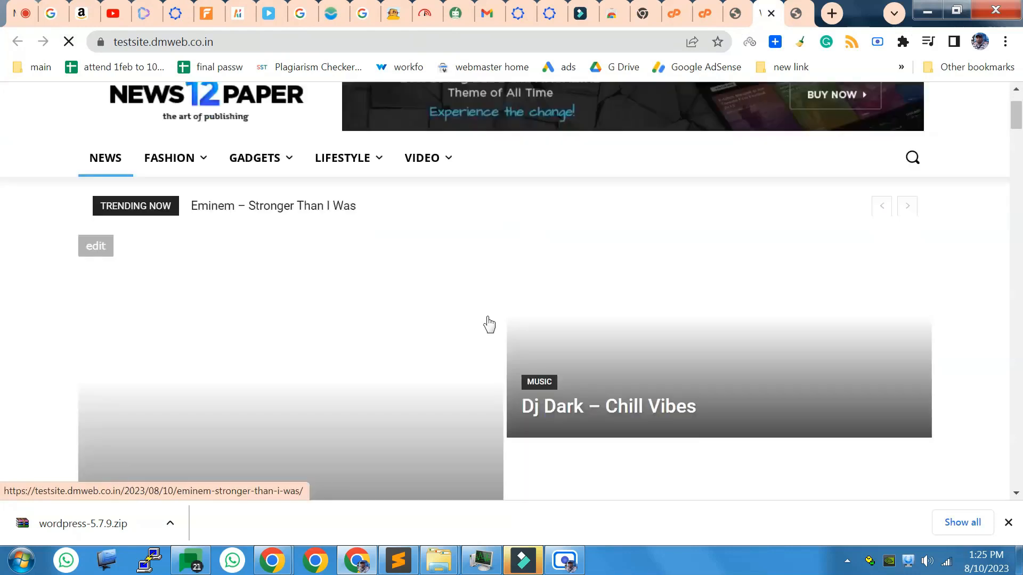
scroll(489, 322, down, 1)
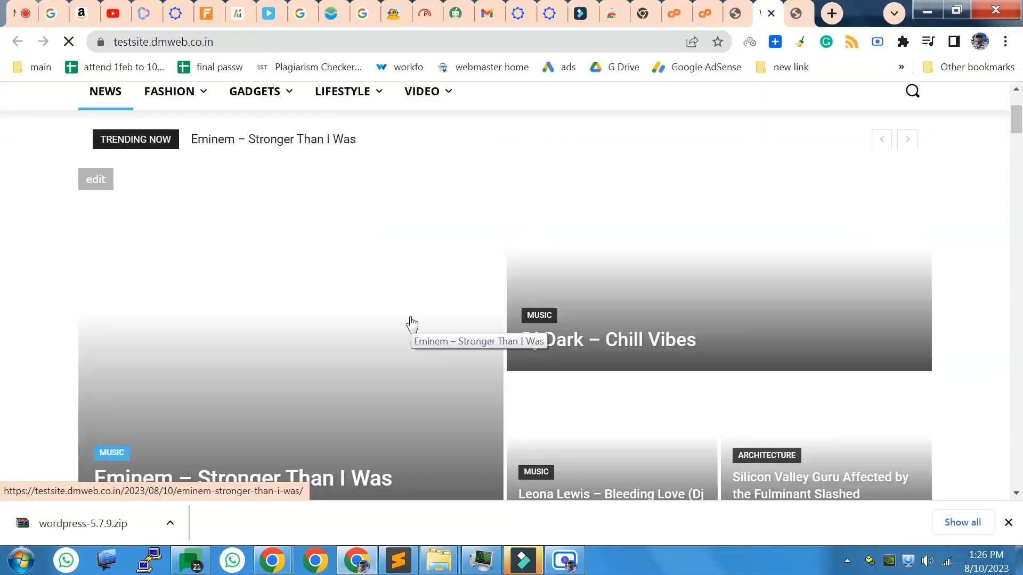
scroll(411, 323, down, 4)
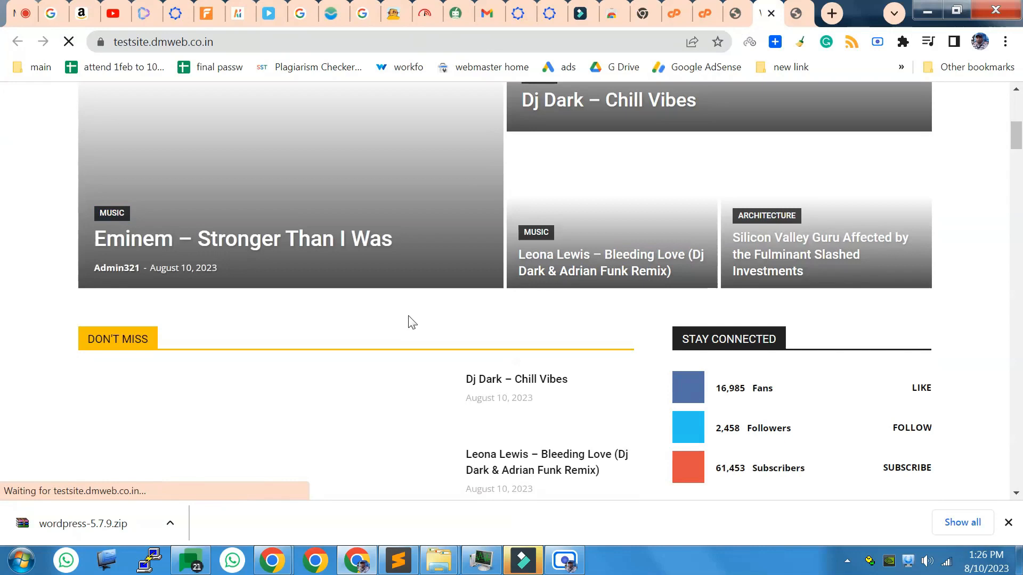
scroll(410, 322, down, 2)
scroll(409, 322, up, 3)
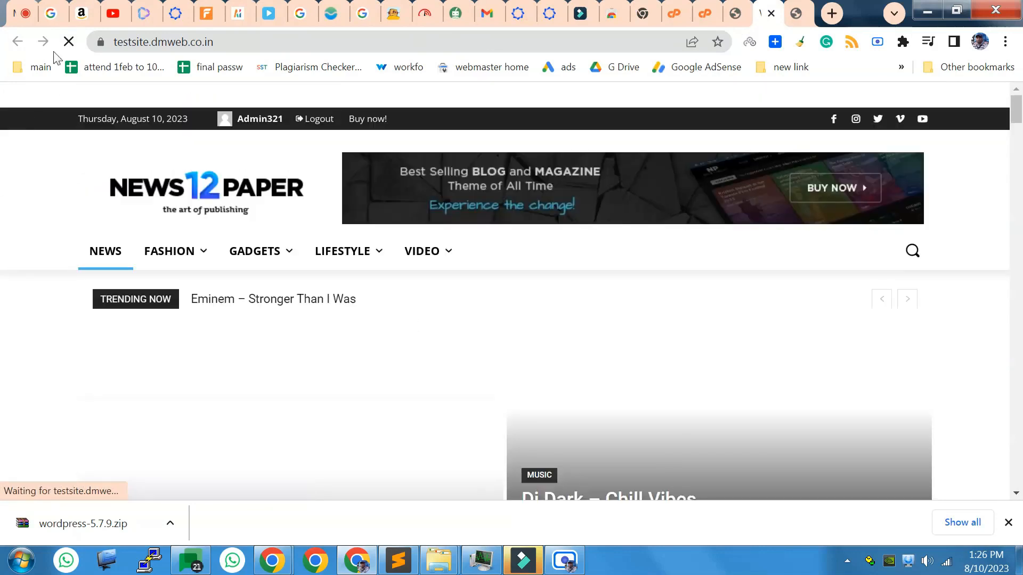
scroll(335, 301, down, 5)
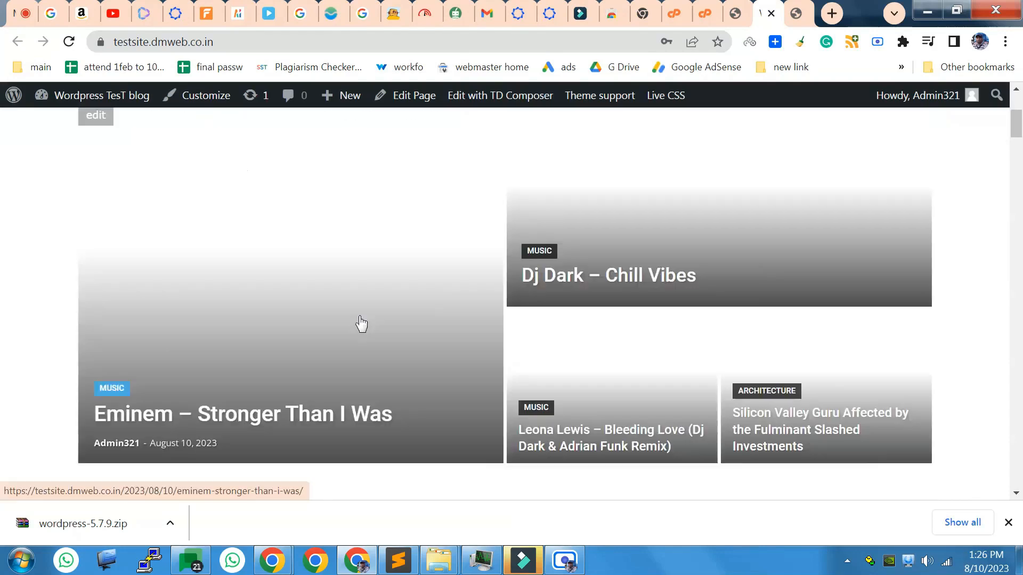
scroll(640, 333, down, 2)
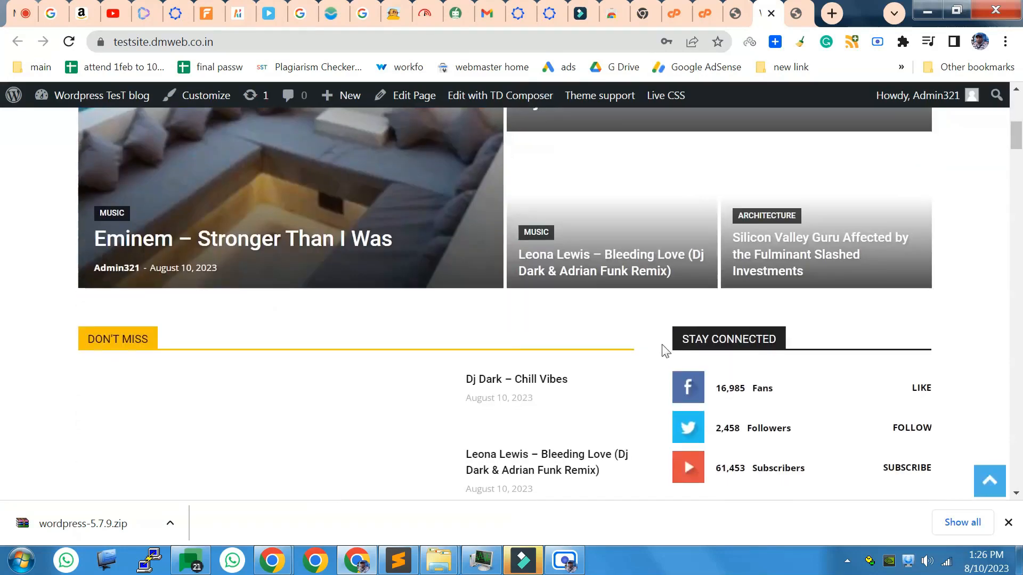
scroll(666, 343, up, 3)
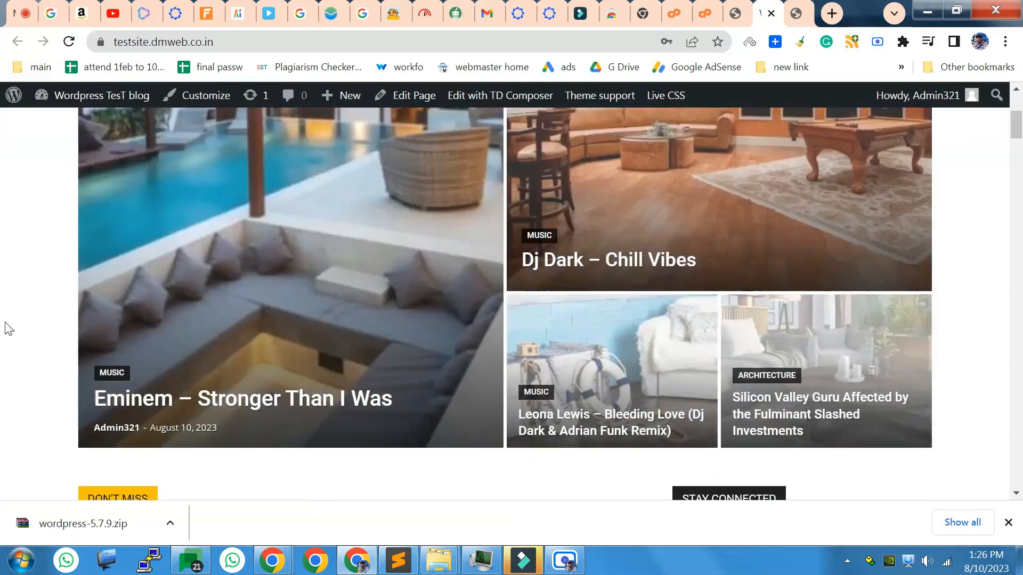
scroll(13, 327, down, 15)
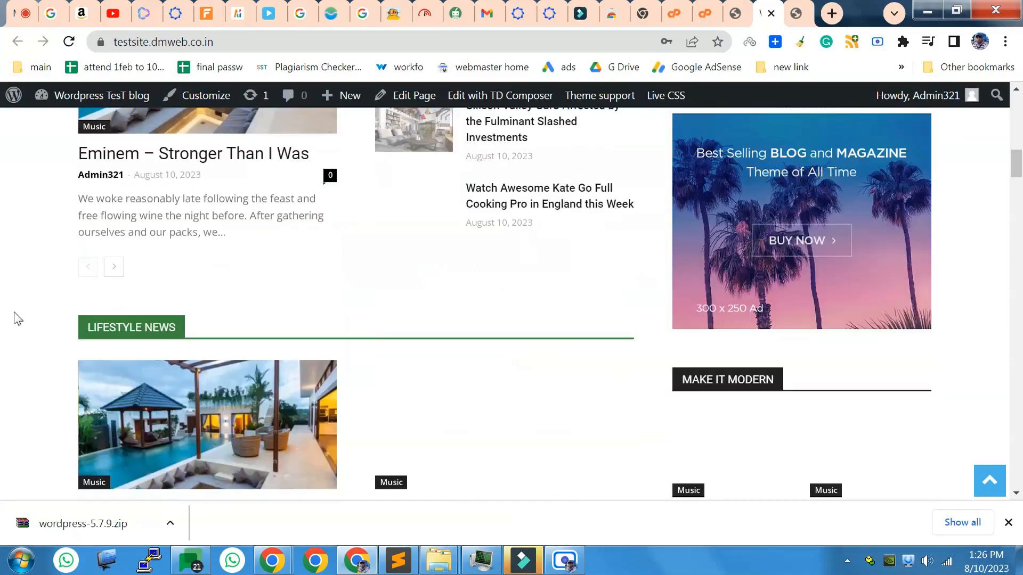
scroll(15, 314, down, 8)
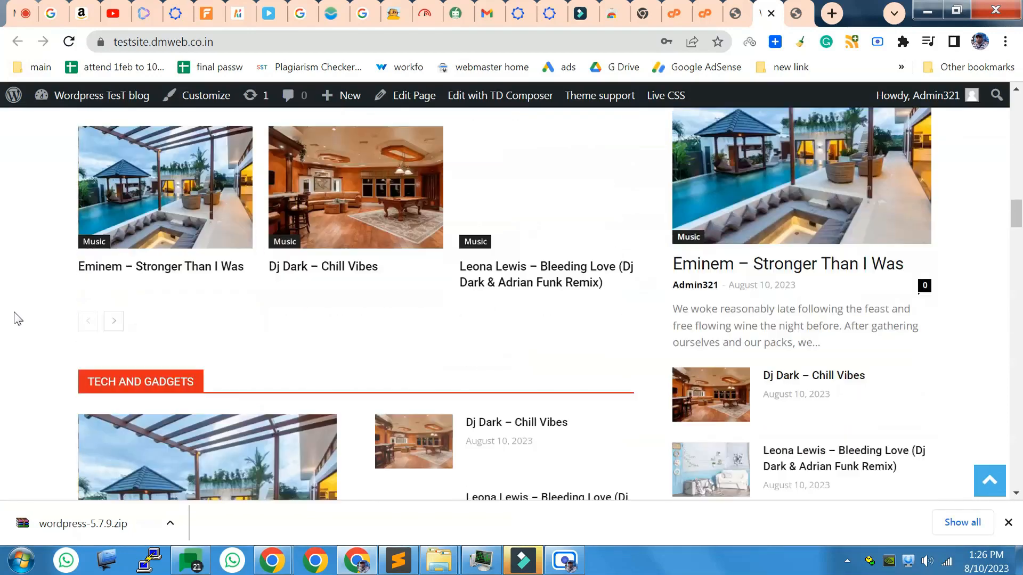
scroll(18, 319, down, 6)
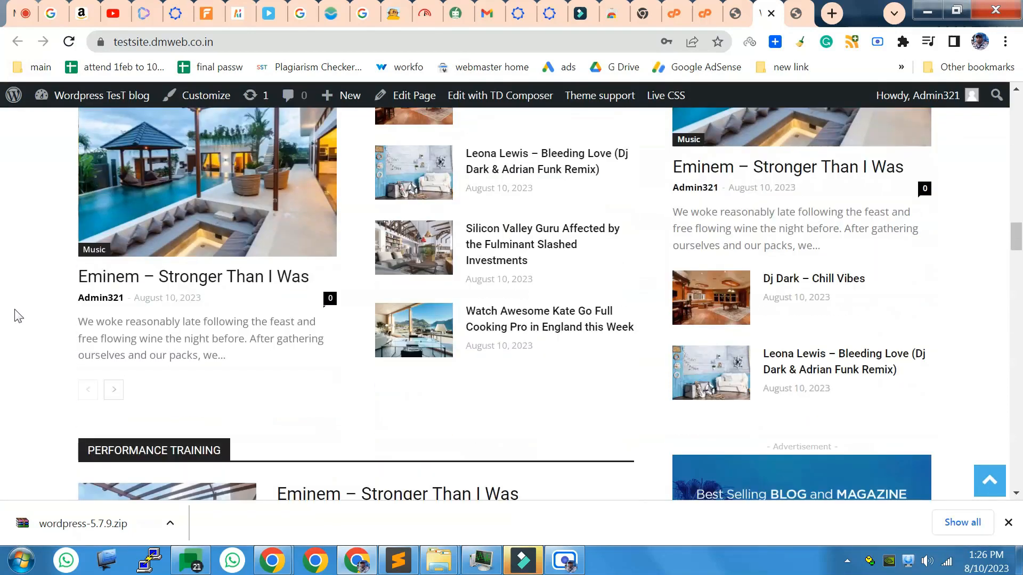
click(121, 41)
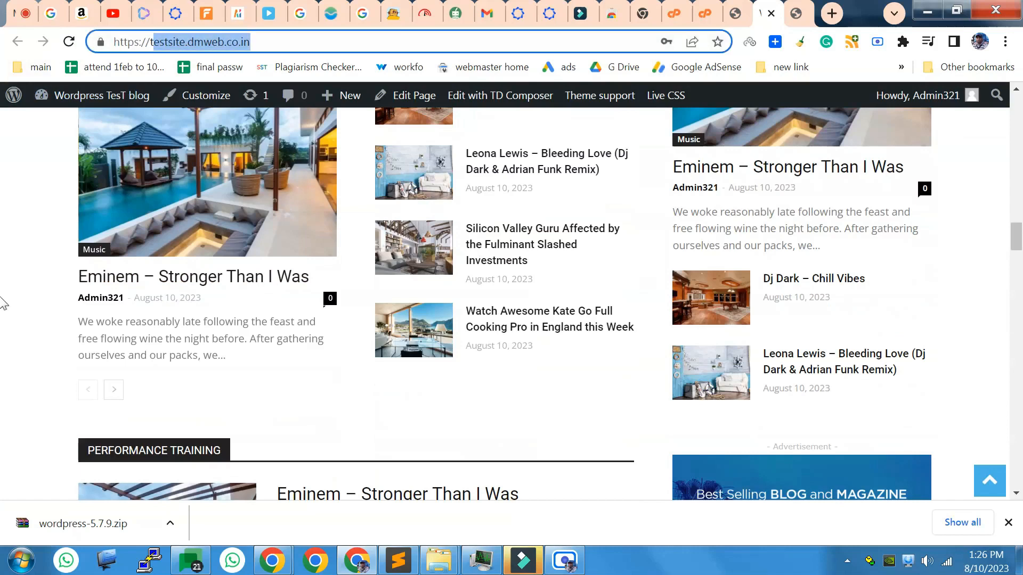
- Open the 'Eminem – Stronger Than I Was' post in a new tab and scroll through it
scroll(53, 355, up, 3)
right_click(181, 319)
click(237, 326)
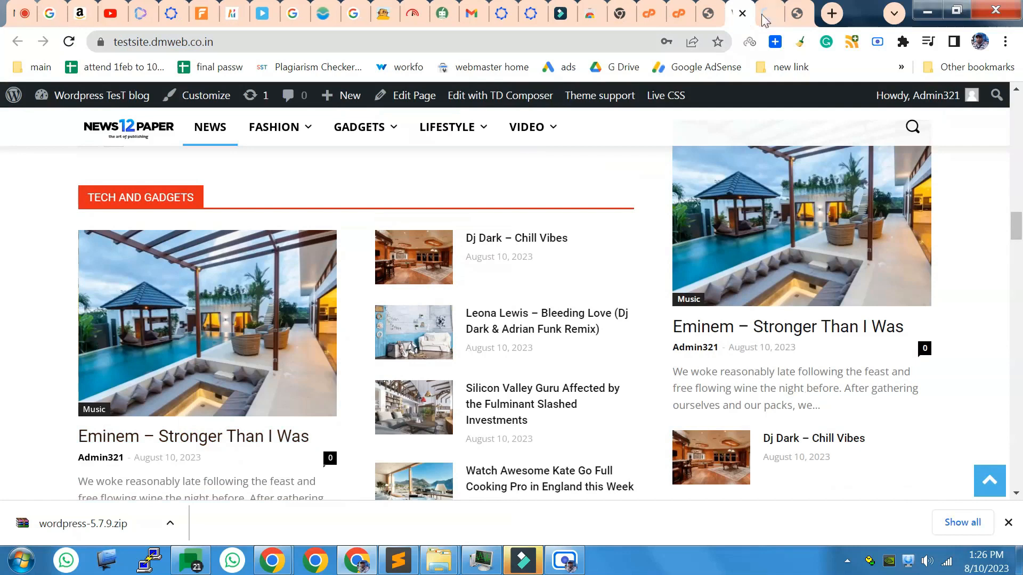
click(765, 16)
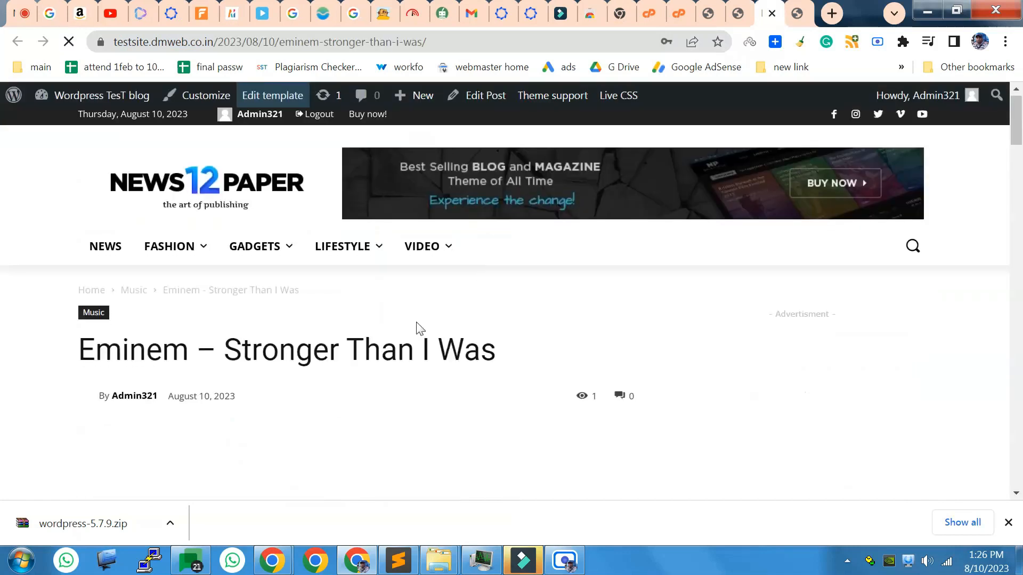
scroll(418, 328, down, 9)
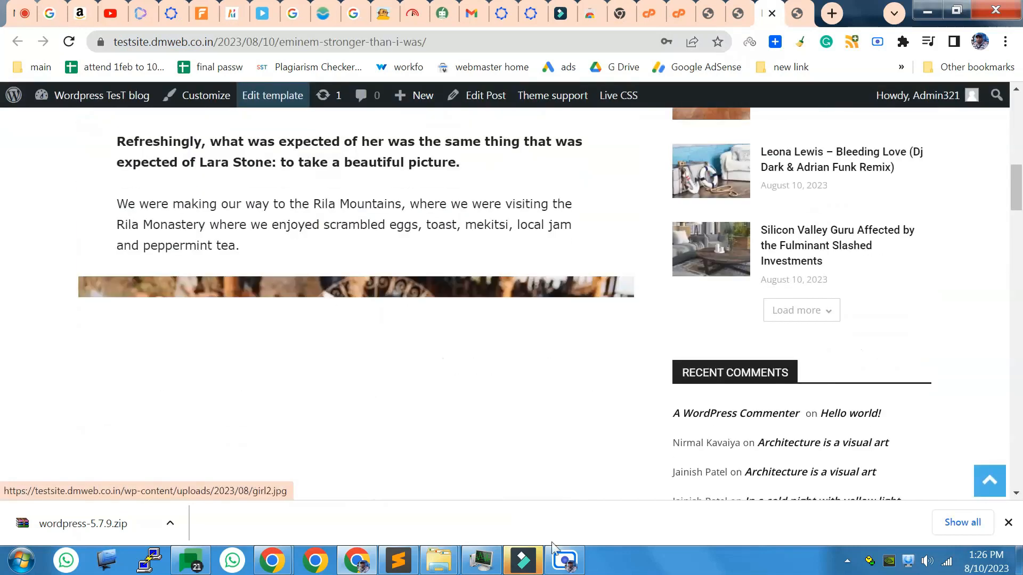